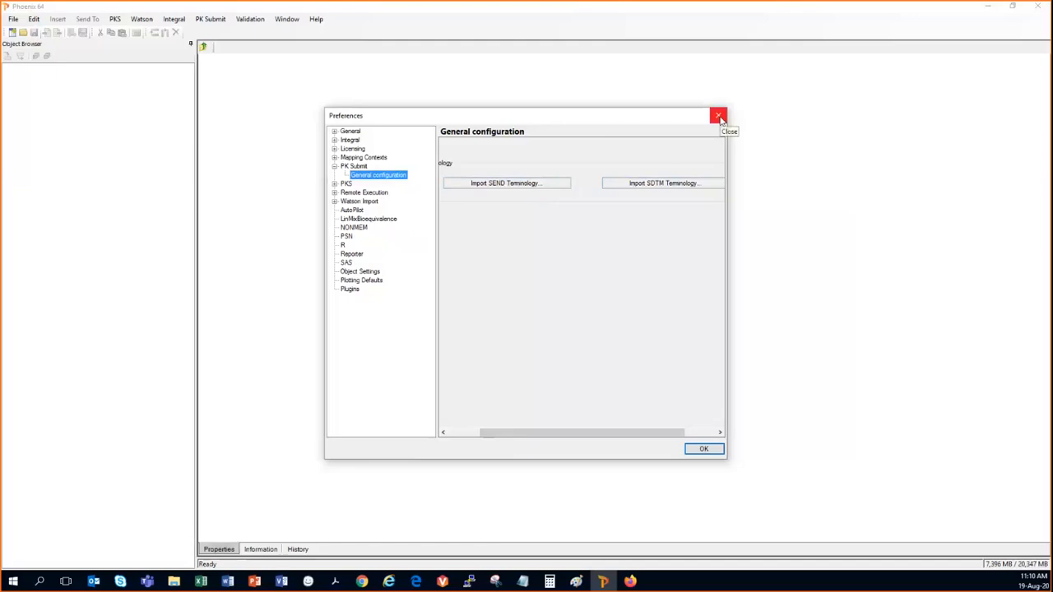
Close the preferences and start creating a PC domain with PK Submit
left_click(718, 118)
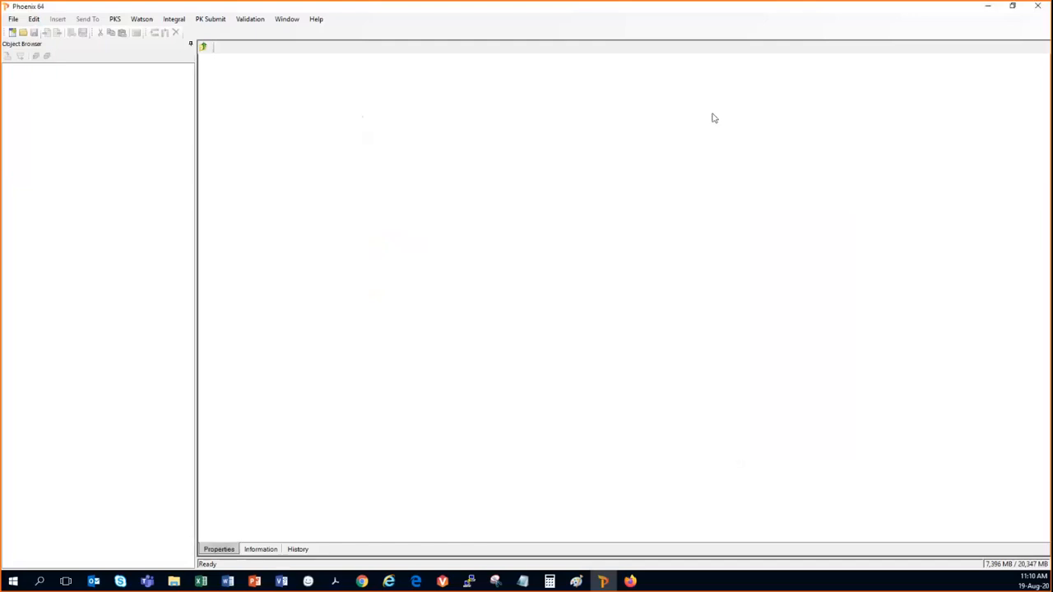
left_click(216, 22)
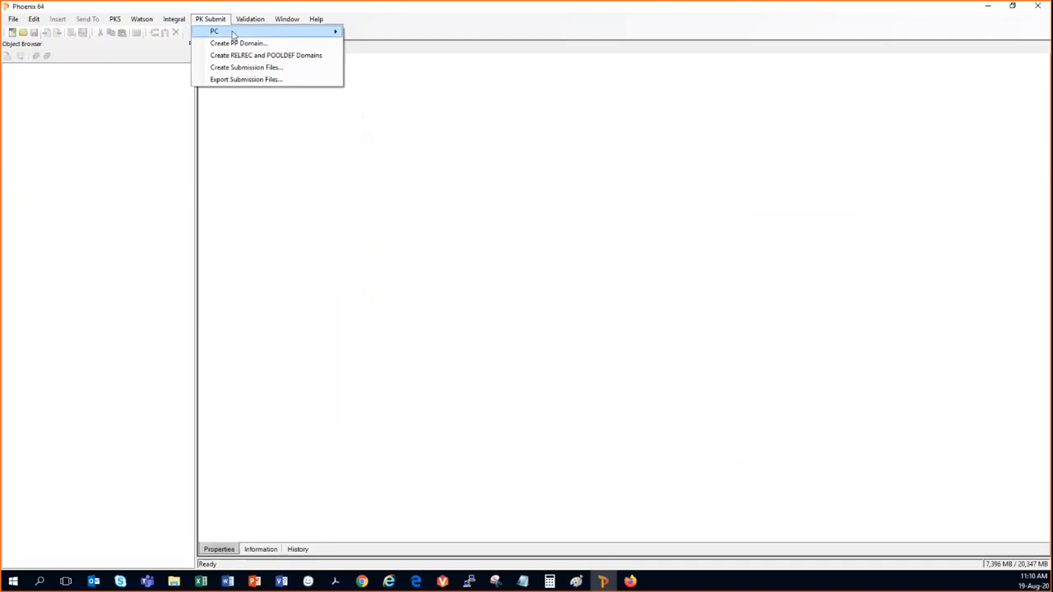
mouse_move(234, 35)
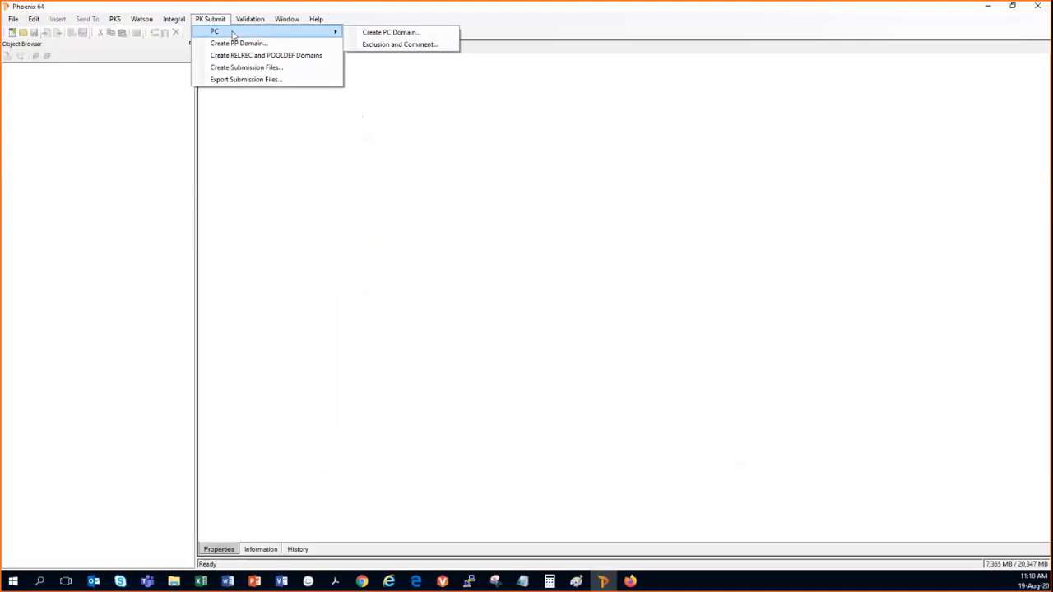
left_click(386, 32)
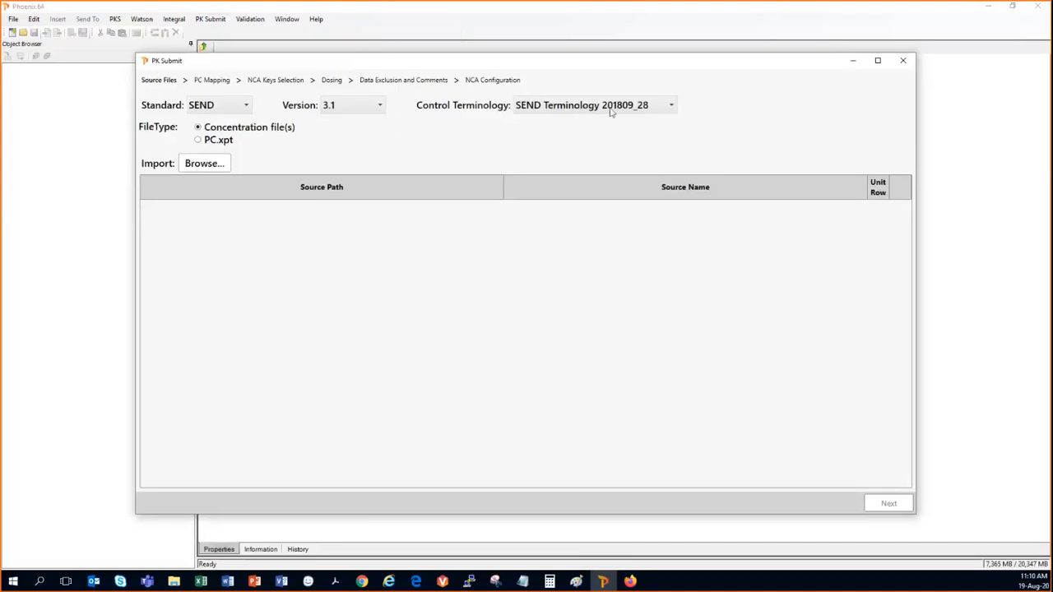
Check which control terminologies and standard versions are available for the SEND standard
left_click(673, 111)
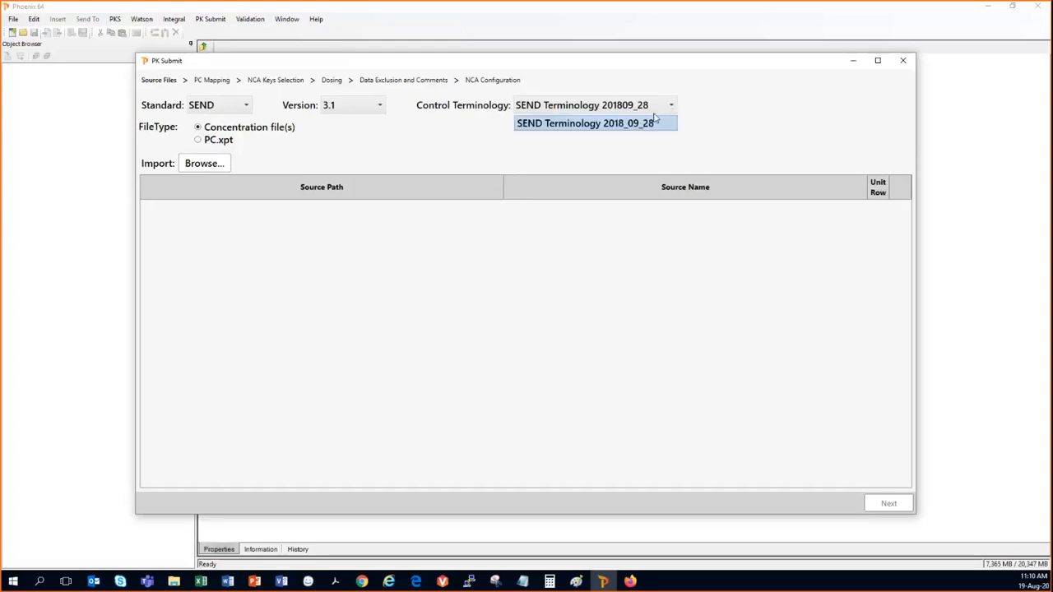
left_click(617, 146)
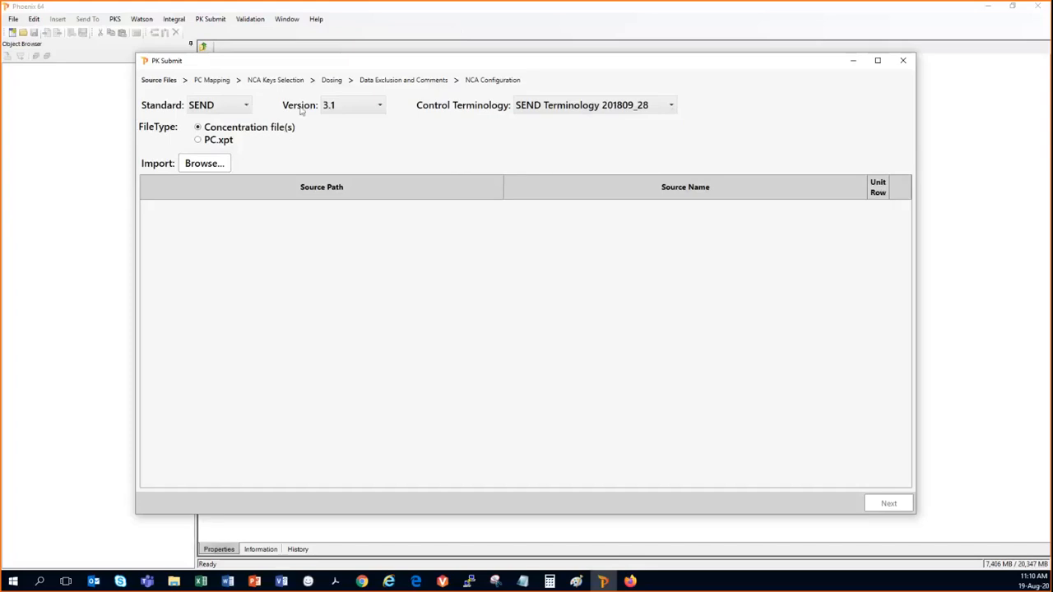
left_click(380, 108)
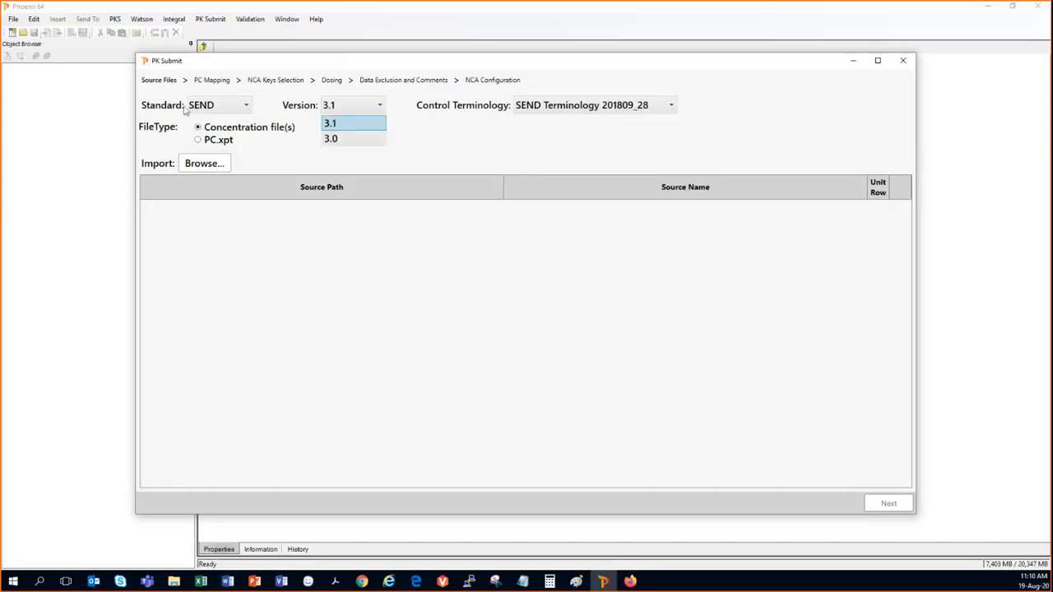
left_click(419, 143)
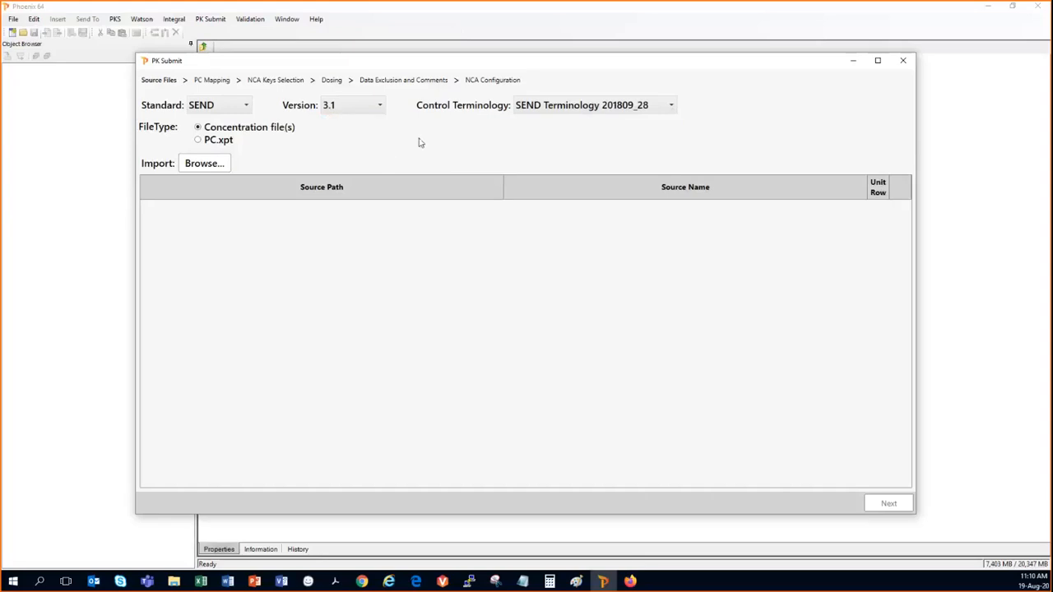
Set the standard to SDTM and the source file type to PC.xpt
left_click(247, 107)
left_click(231, 139)
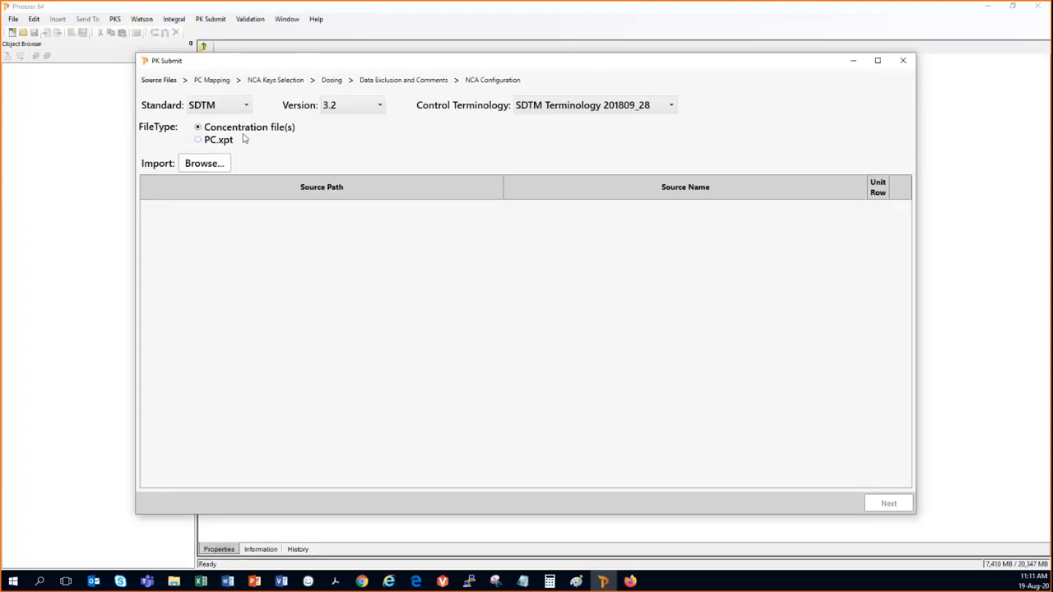
left_click(205, 141)
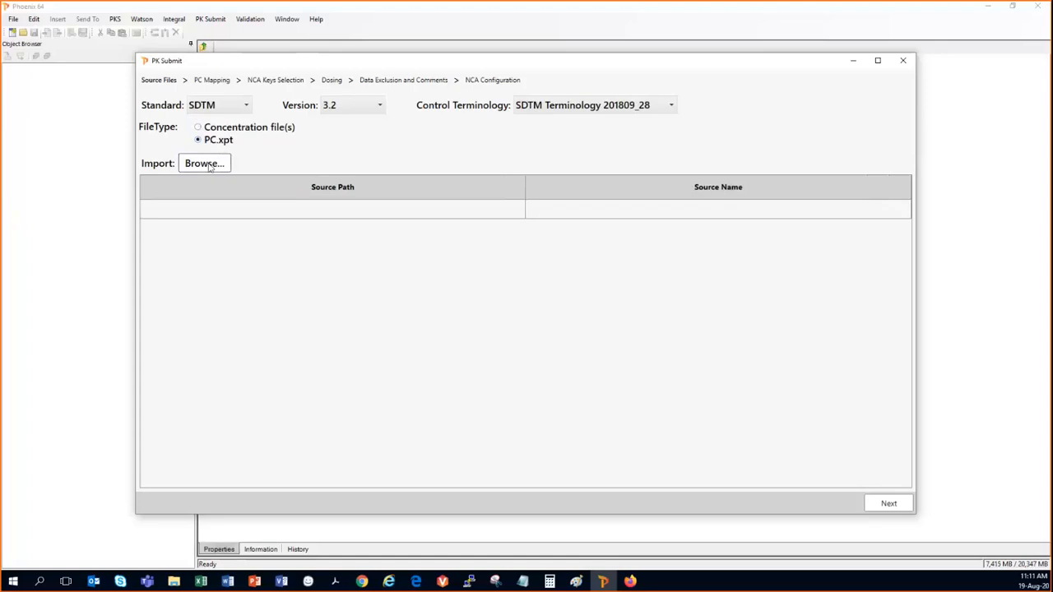
Import pc.xpt from the SDTM folder as the source file and proceed to PC Mapping
left_click(206, 163)
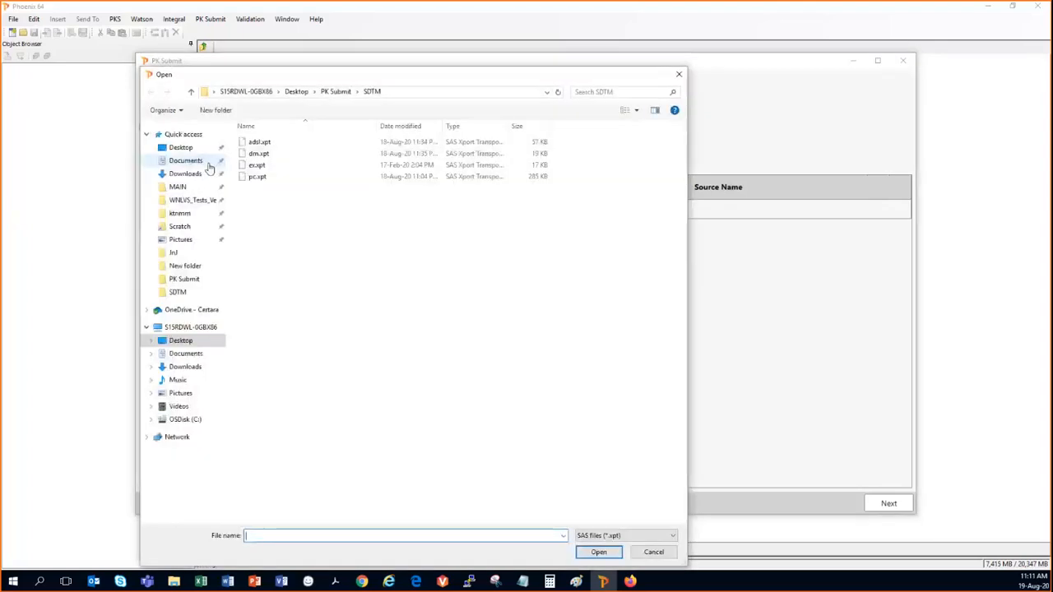
left_click(259, 178)
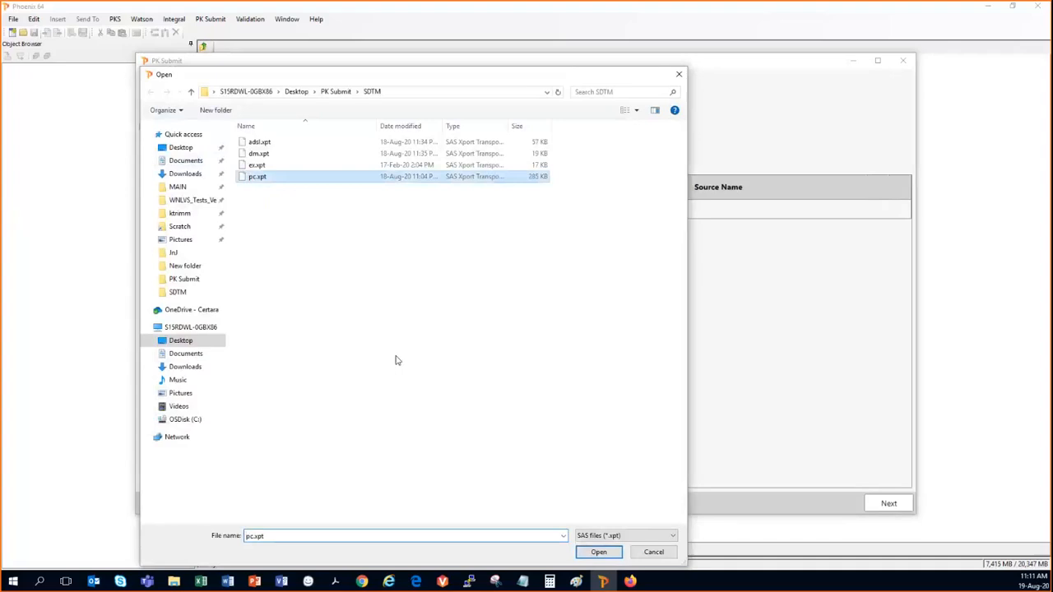
left_click(598, 553)
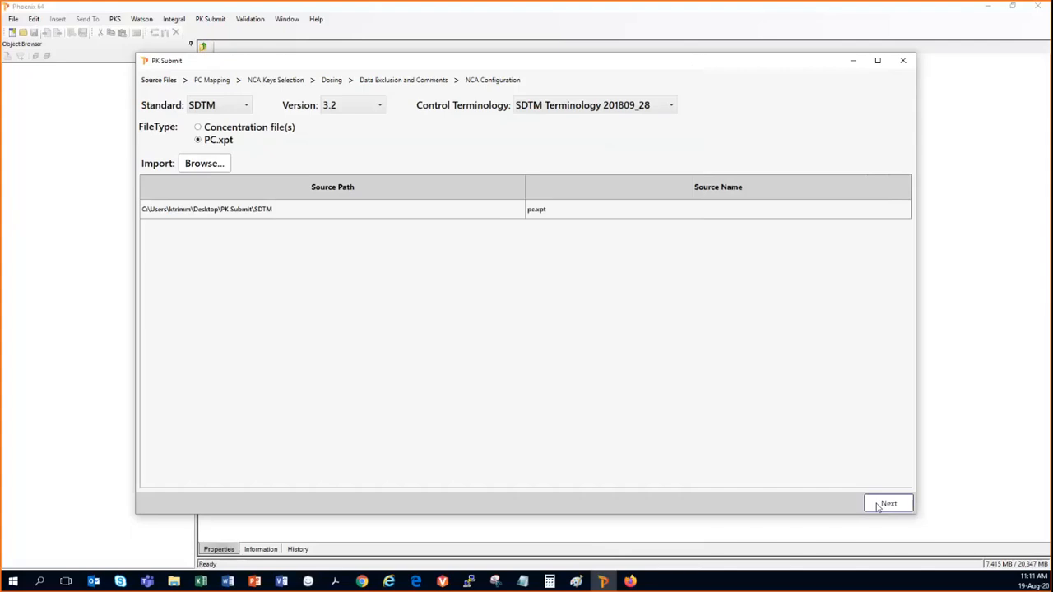
left_click(887, 504)
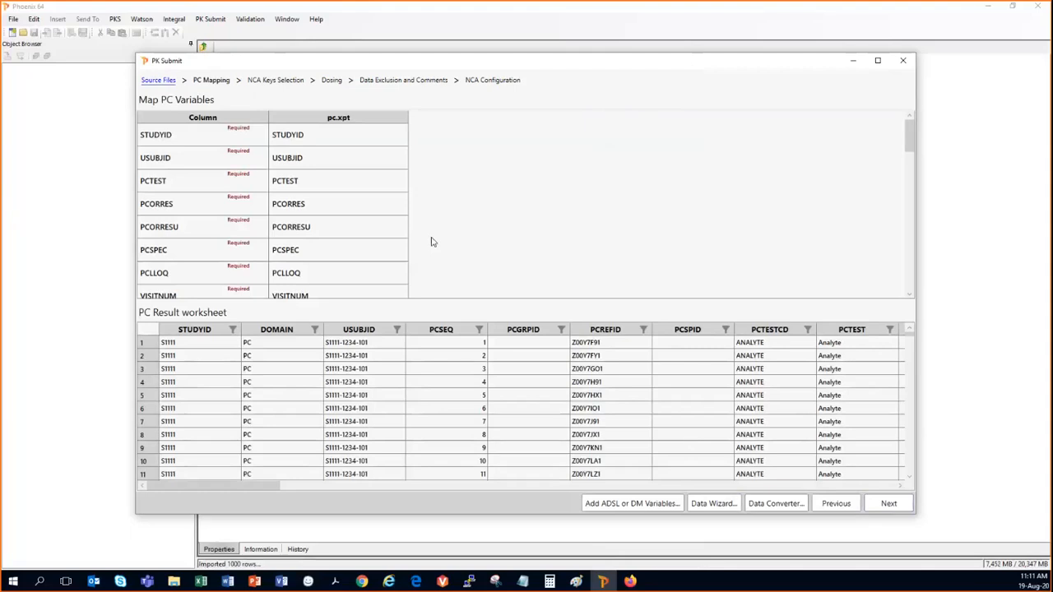
Examine the required and optional PC variable mappings and the source columns offered for STUDYID
scroll(370, 259, "down", 2)
scroll(329, 242, "up", 1)
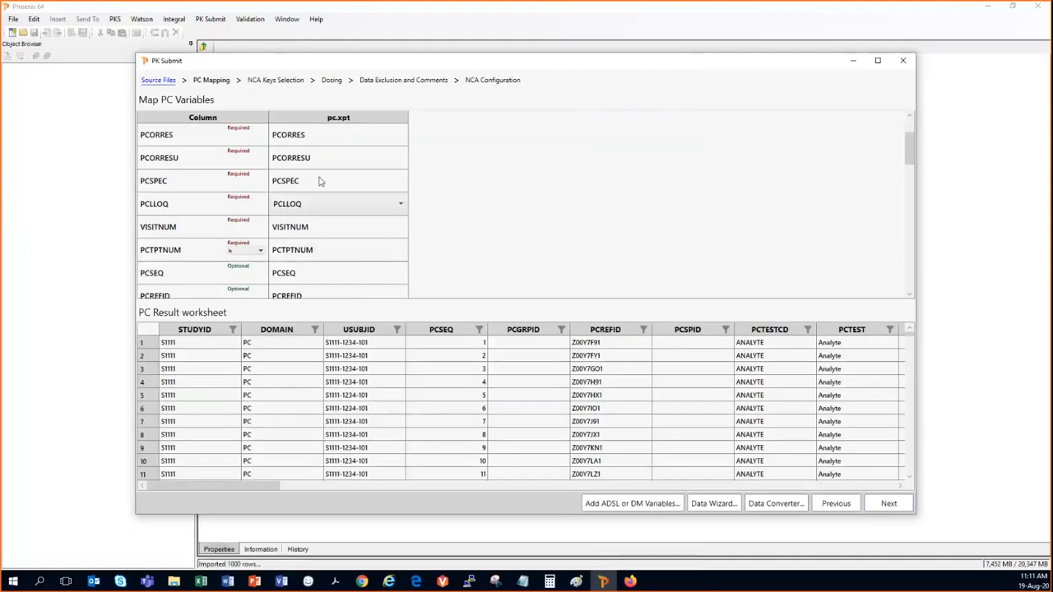
scroll(204, 205, "down", 5)
scroll(204, 205, "down", 2)
scroll(205, 206, "up", 7)
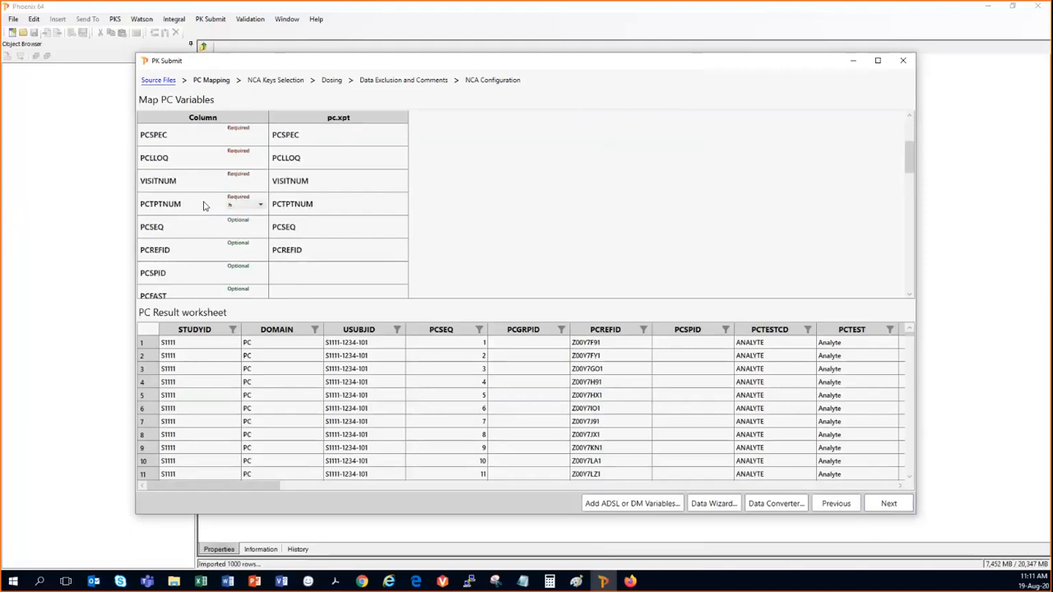
scroll(205, 205, "up", 3)
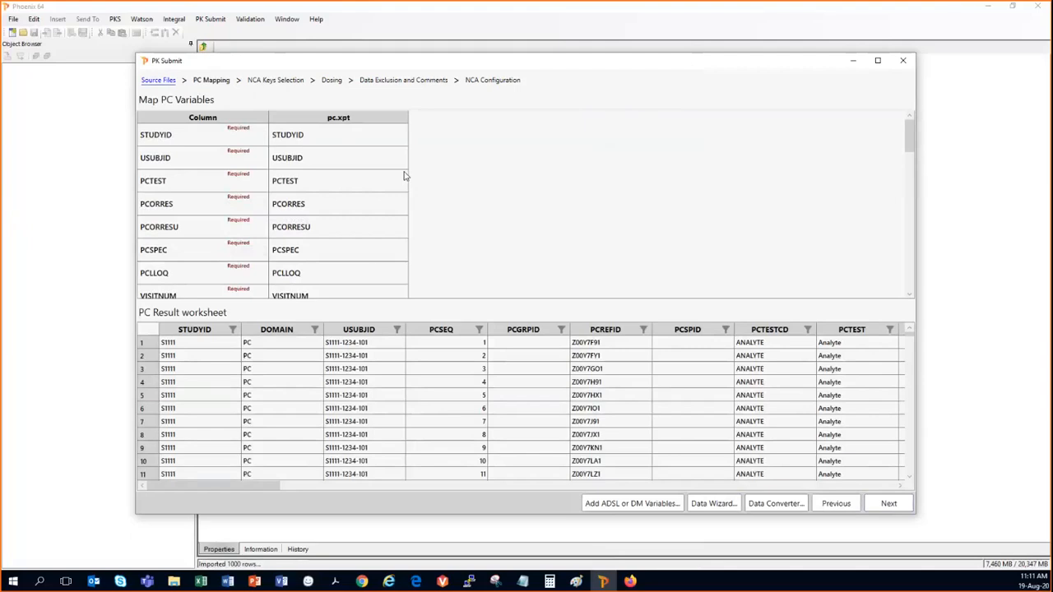
left_click(325, 144)
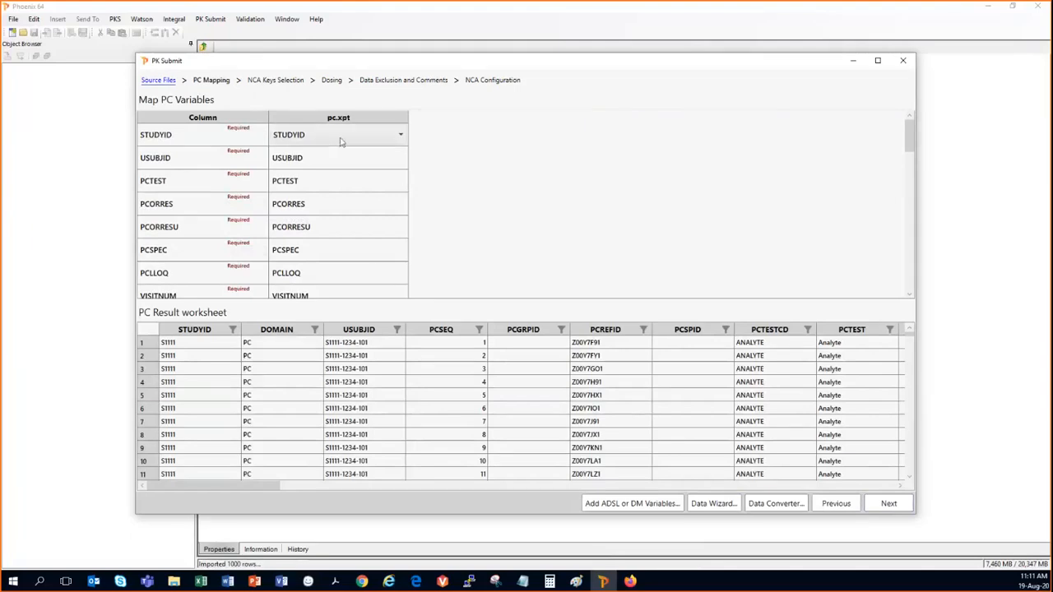
left_click(399, 138)
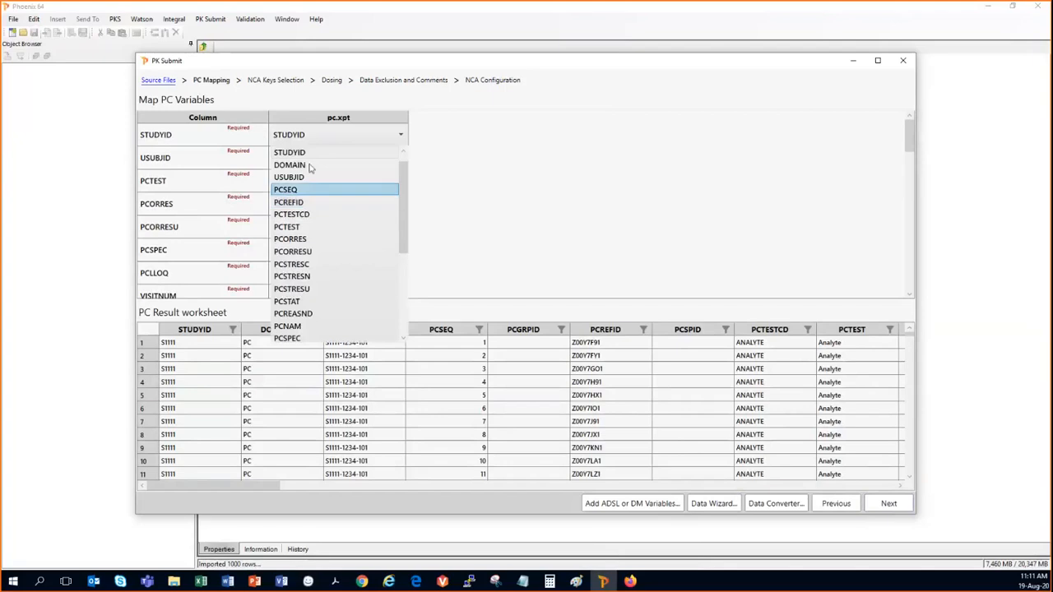
left_click(480, 148)
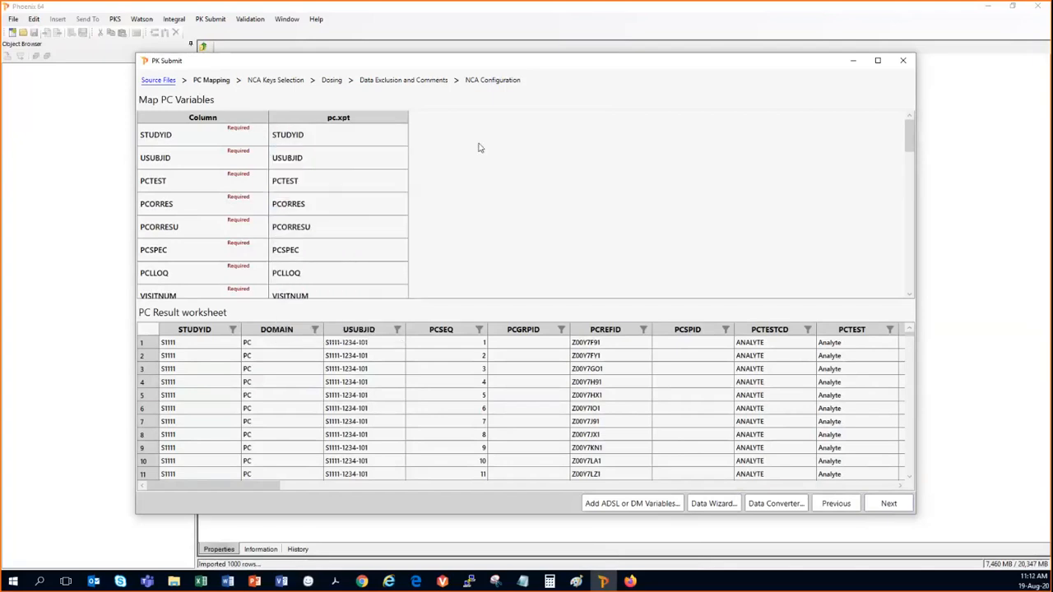
Start adding ADSL or DM variables and load adsl.xpt and dm.xpt into the data merge
left_click(607, 506)
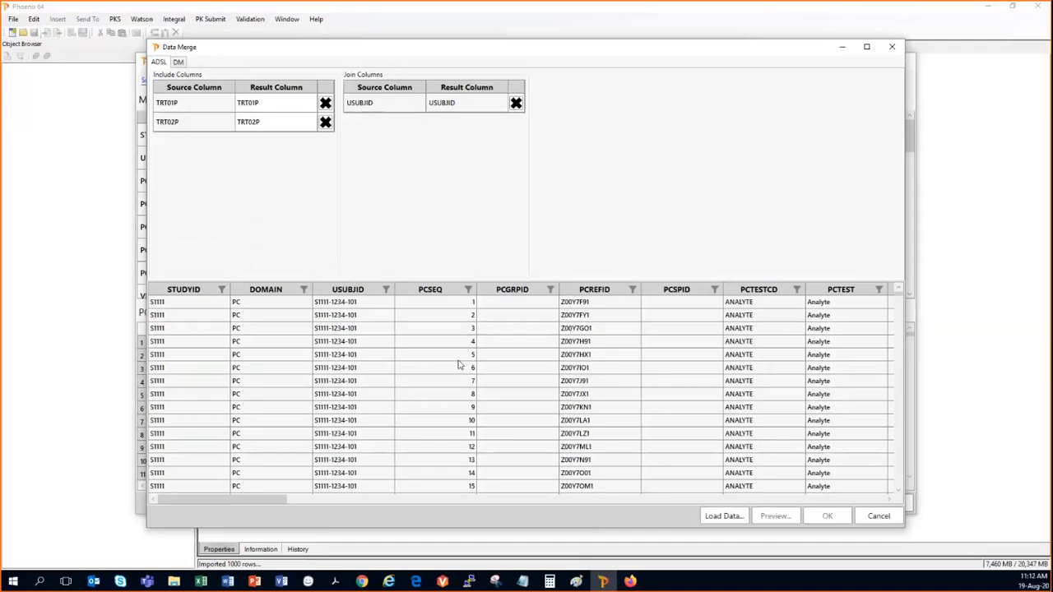
left_click(744, 516)
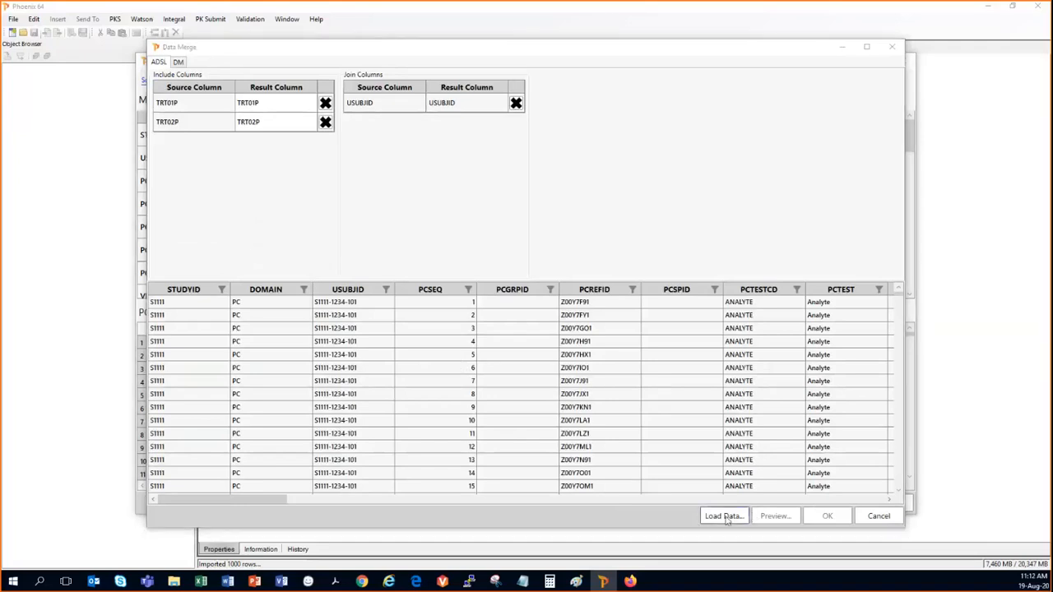
left_click_drag(261, 155, 262, 133)
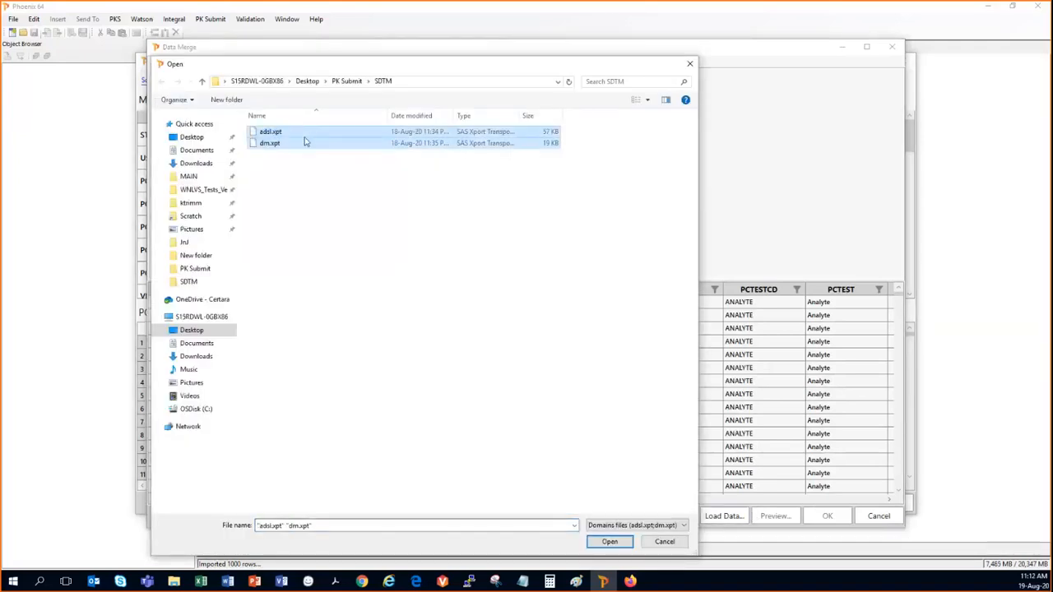
left_click(609, 542)
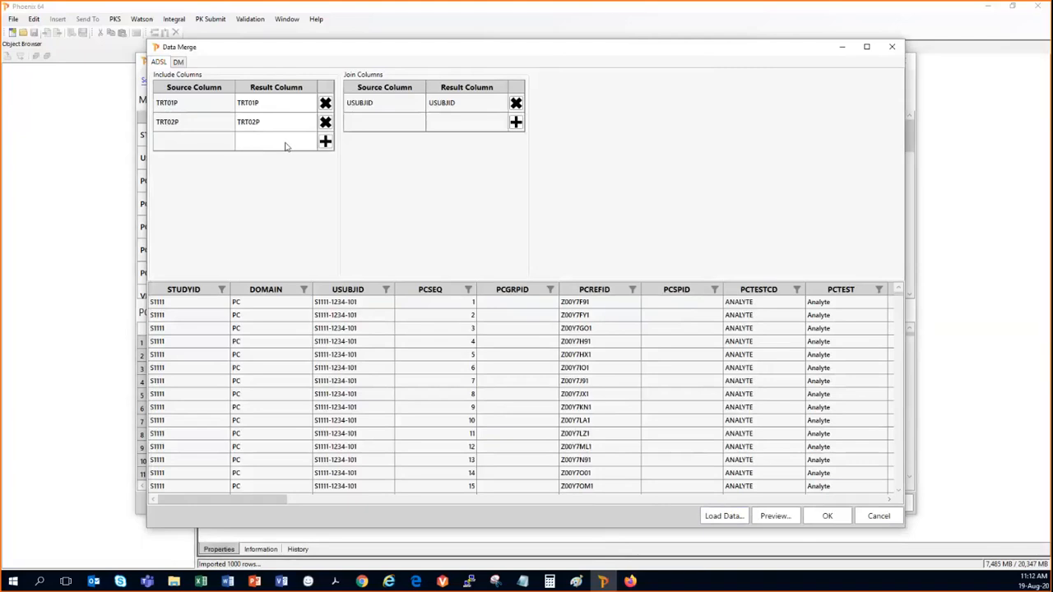
Add AGEGR1 to the columns included from the ADSL data
left_click(231, 143)
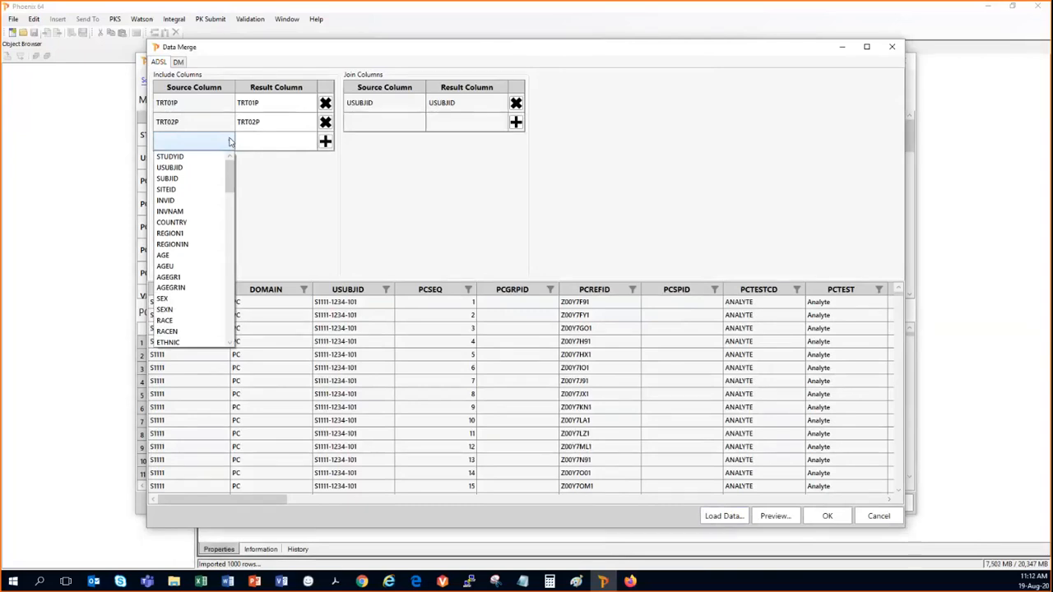
left_click(170, 278)
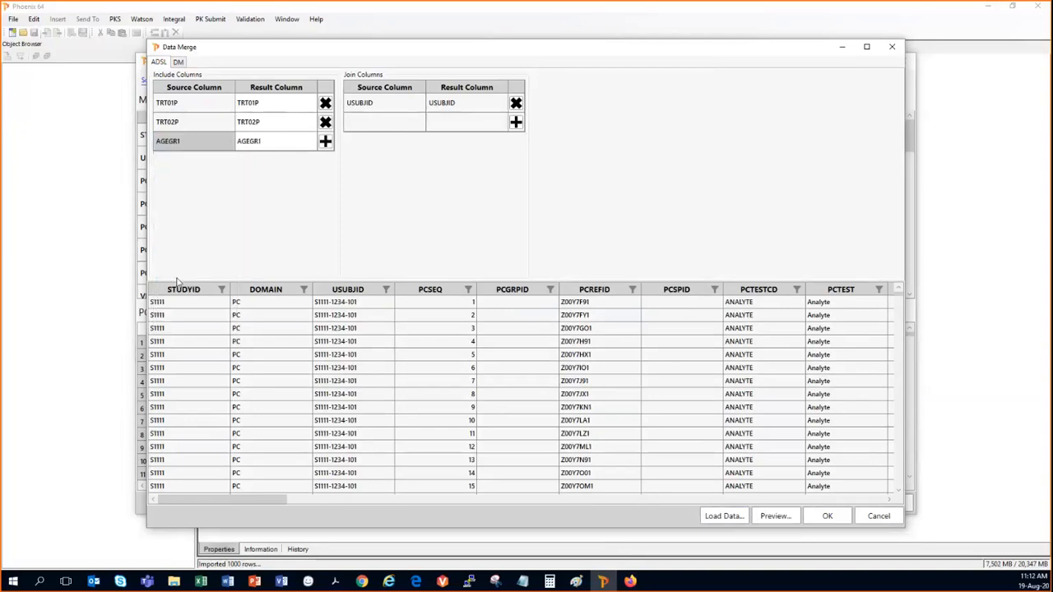
left_click(326, 143)
Include the COUNTRY column from the DM data and apply the merge to the PC data
left_click(179, 62)
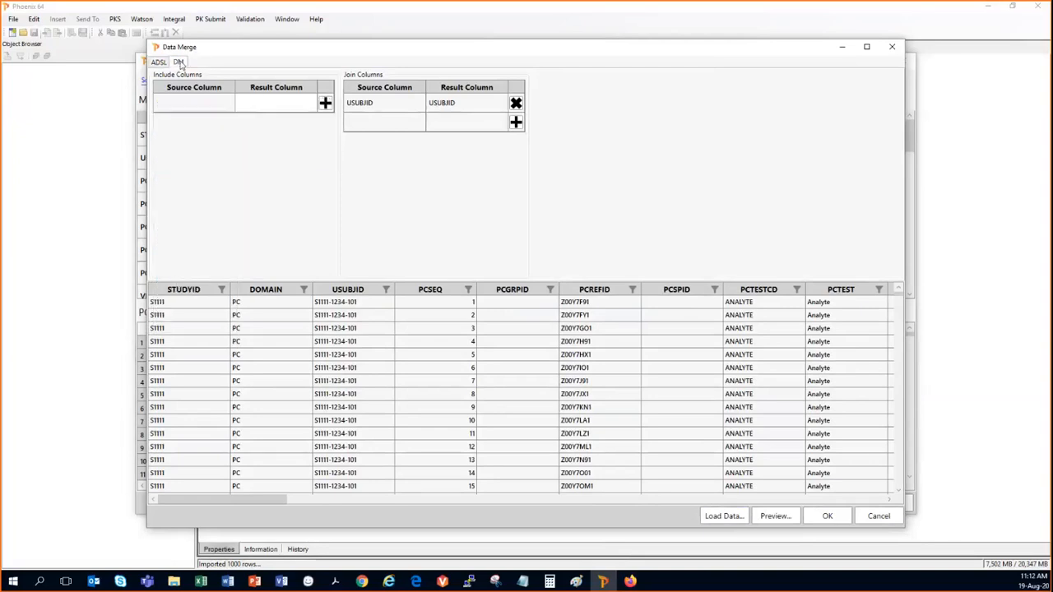
left_click(229, 105)
left_click(229, 103)
left_click_drag(228, 134, 229, 193)
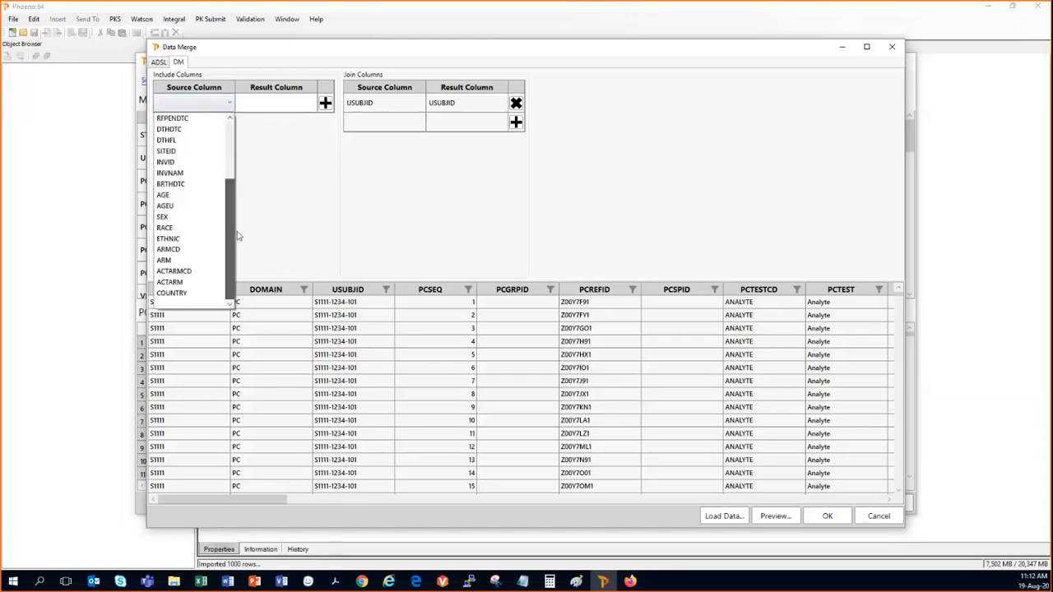
left_click(185, 295)
left_click(326, 105)
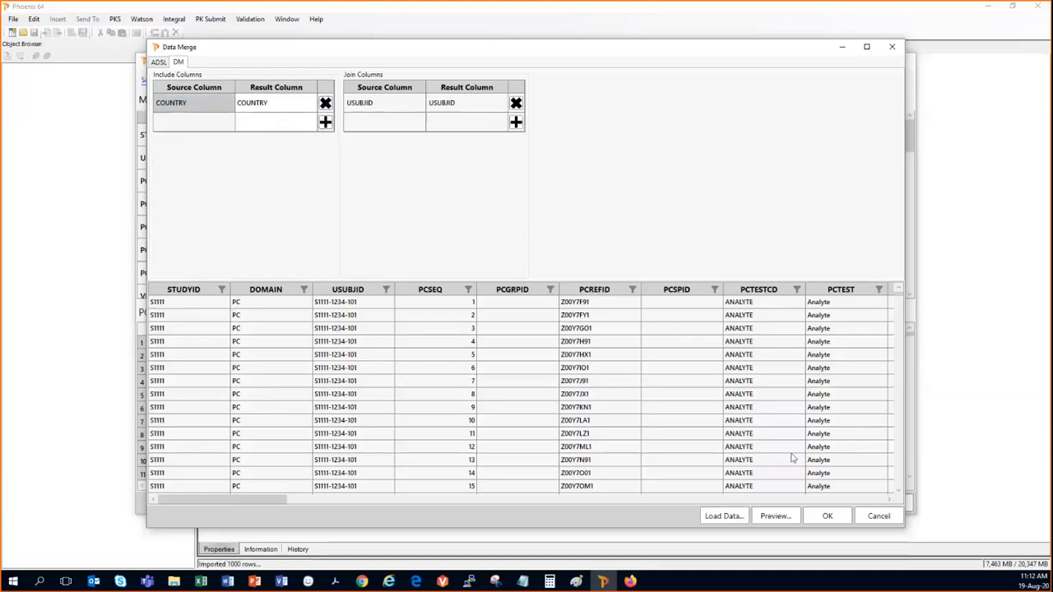
left_click(827, 516)
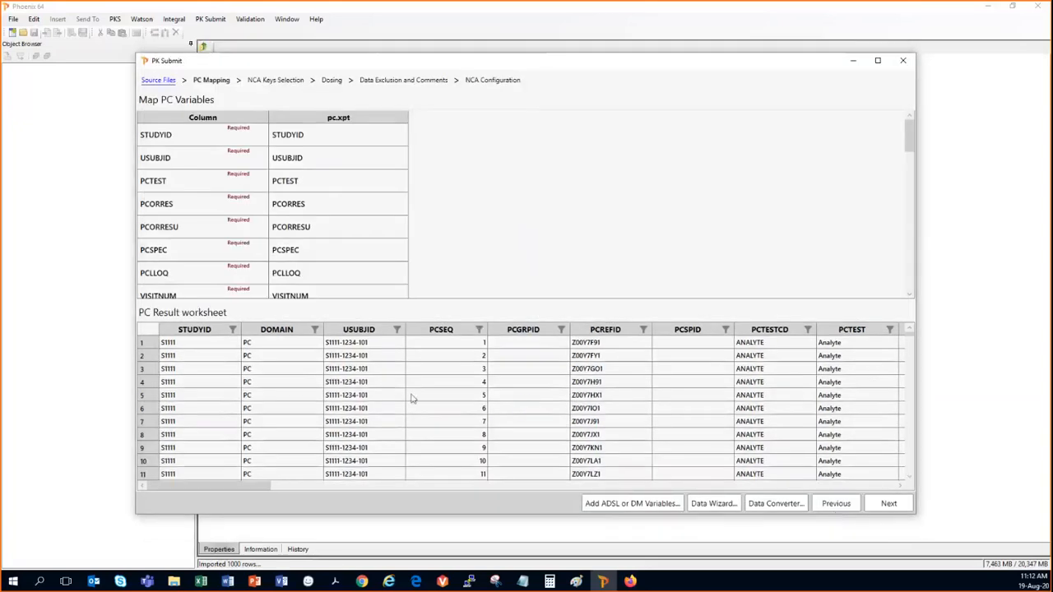
Examine the merged TRT01P, TRT02P, AGEGR1 and COUNTRY columns in the PC result worksheet
left_click_drag(264, 488, 898, 481)
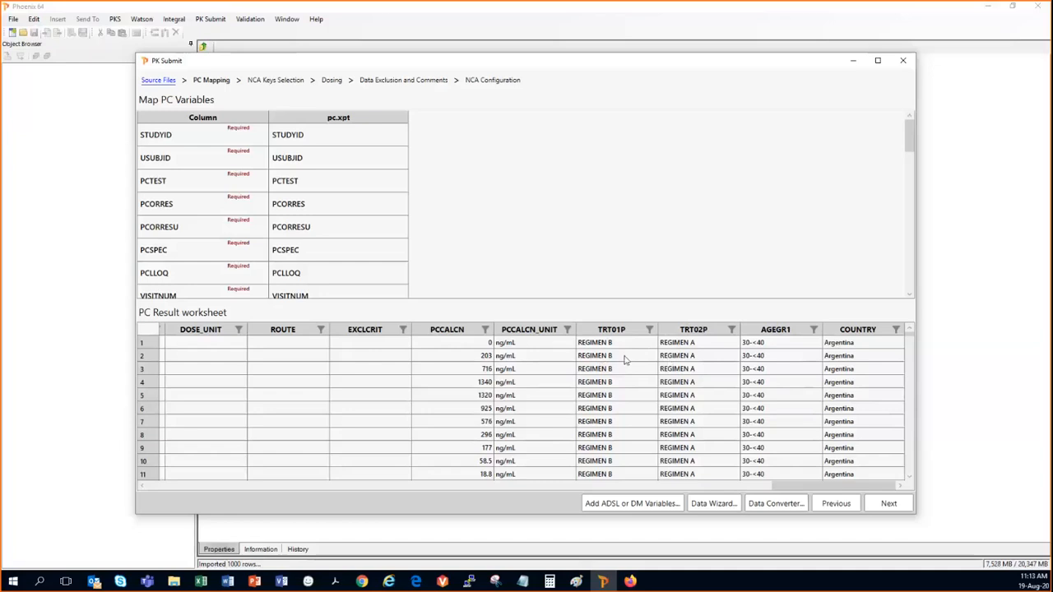
scroll(674, 373, "down", 11)
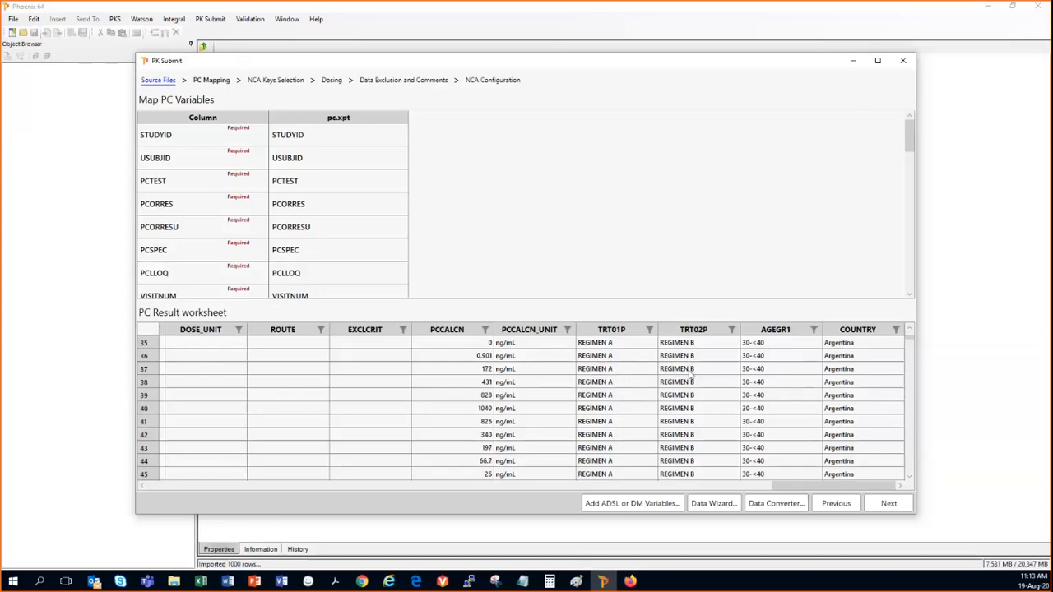
scroll(672, 389, "up", 4)
scroll(672, 389, "up", 7)
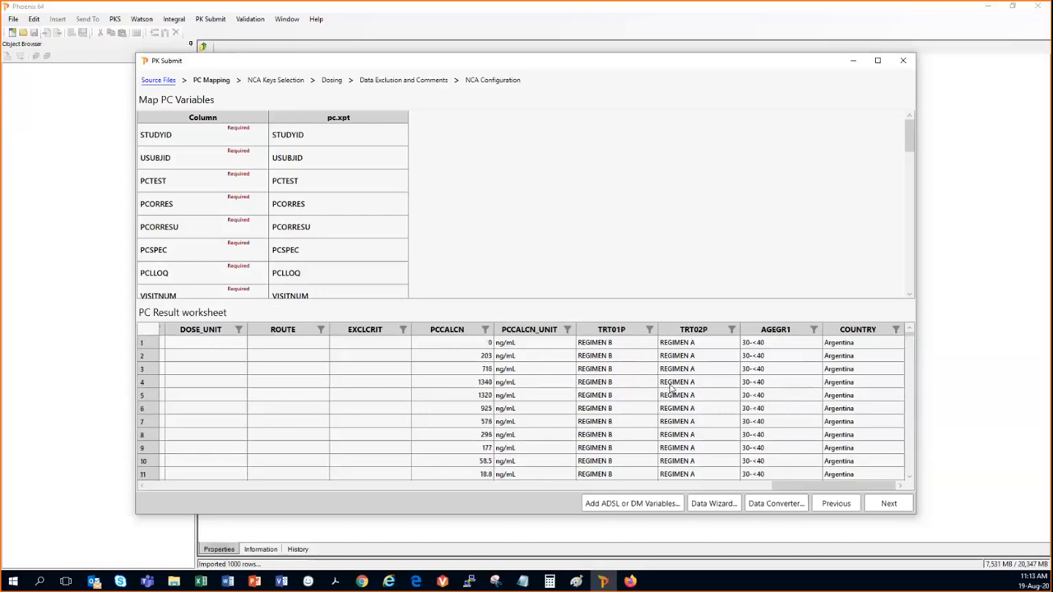
Load the saved expression file sequence.expr in the Data Wizard to define the SEQUENCE column as TRT01P + '-' + TRT02P
left_click(714, 503)
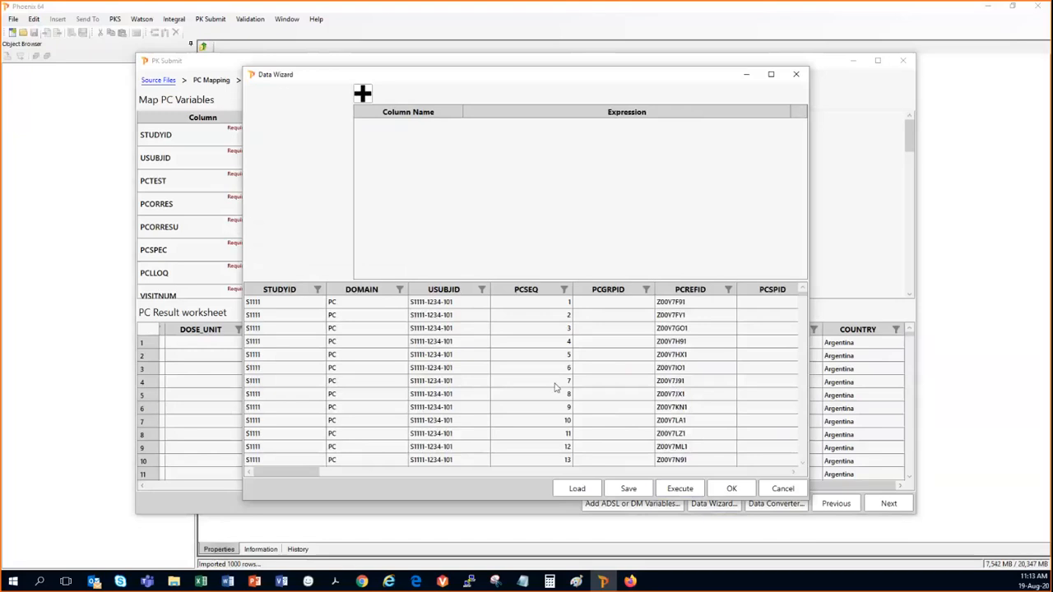
left_click(362, 92)
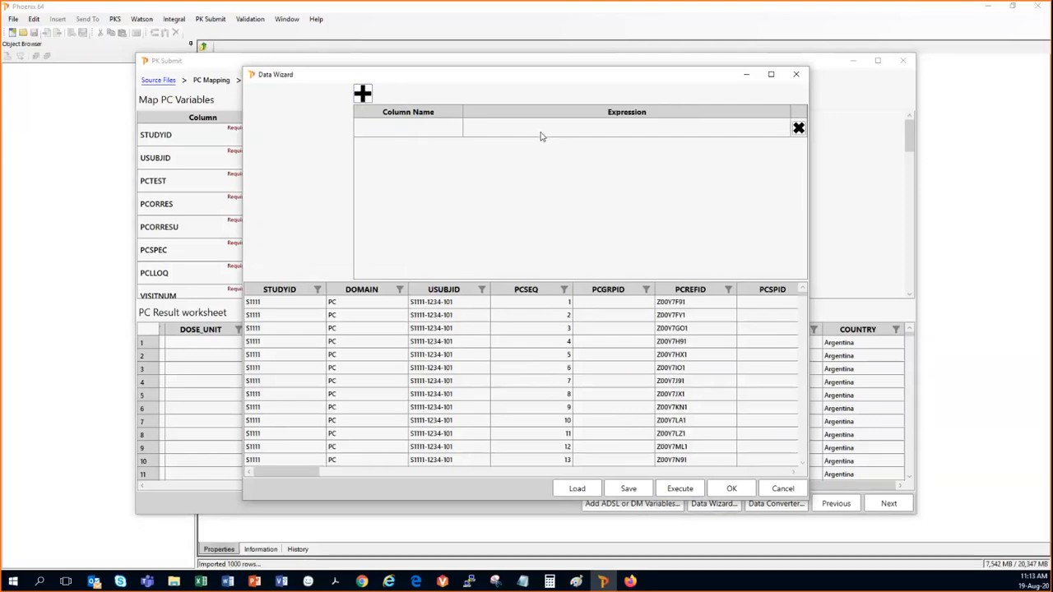
left_click(582, 490)
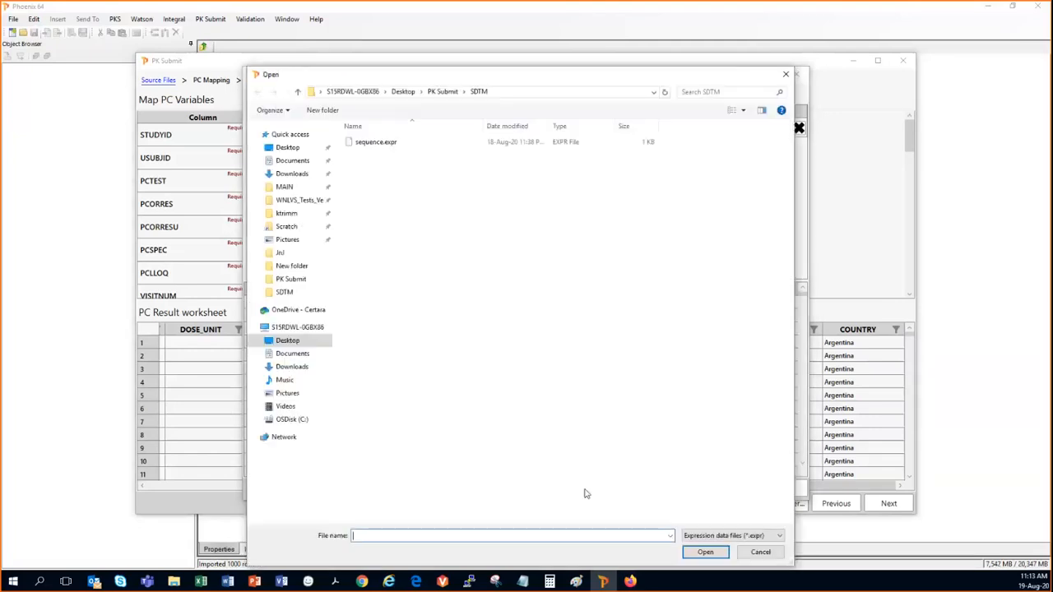
left_click(381, 144)
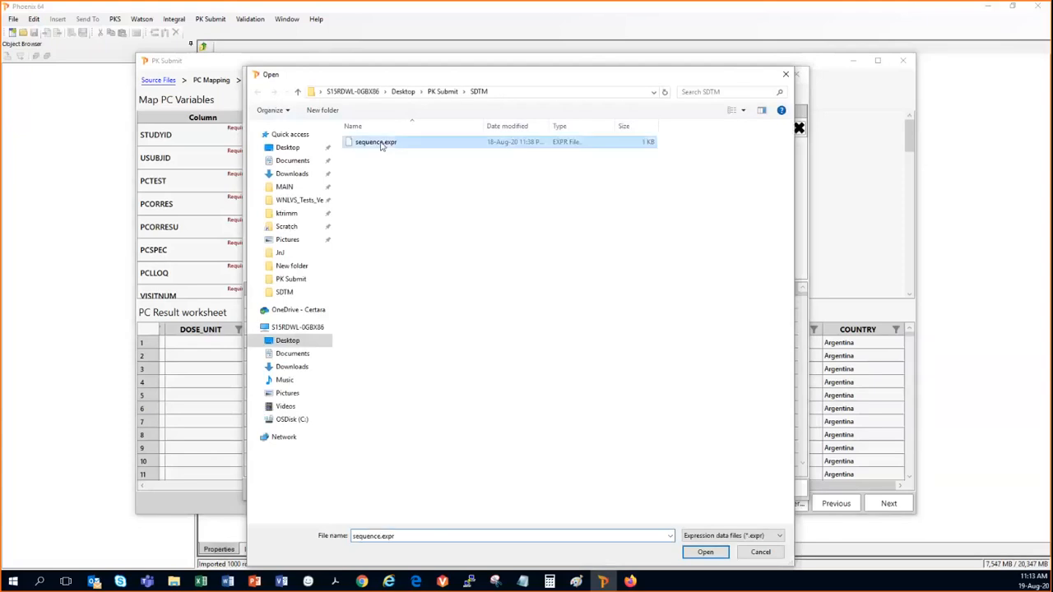
left_click(705, 552)
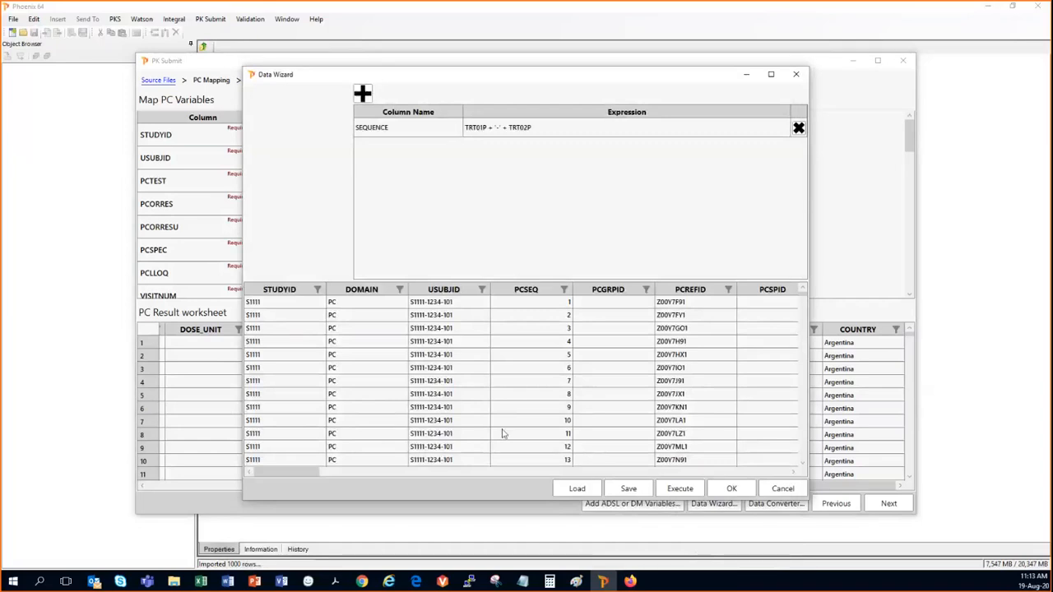
Execute the SEQUENCE expression on the PC data and accept the derived column
left_click_drag(320, 474, 679, 472)
left_click_drag(760, 462, 783, 462)
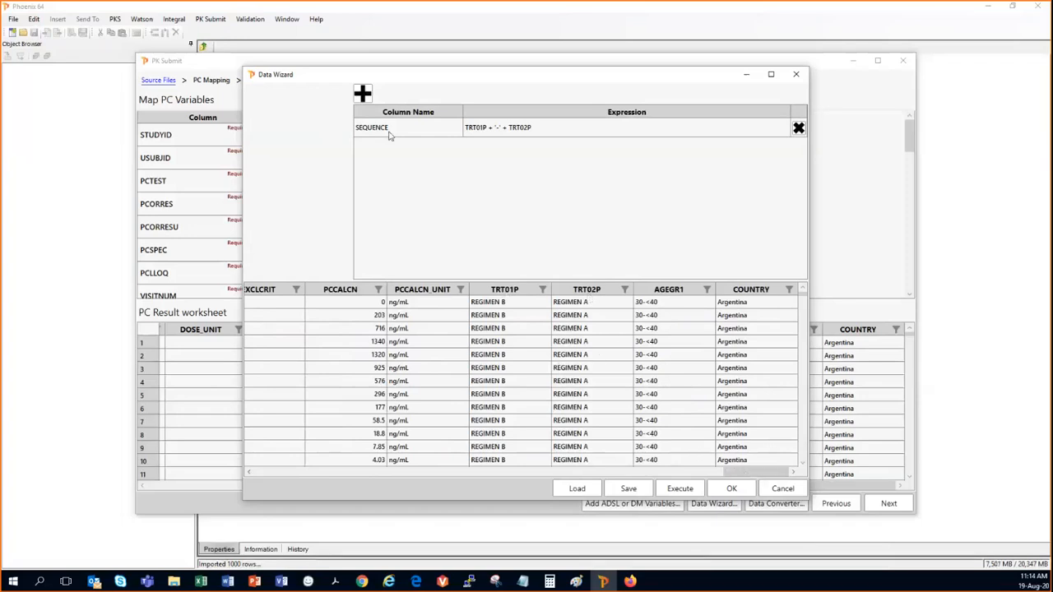
left_click(679, 488)
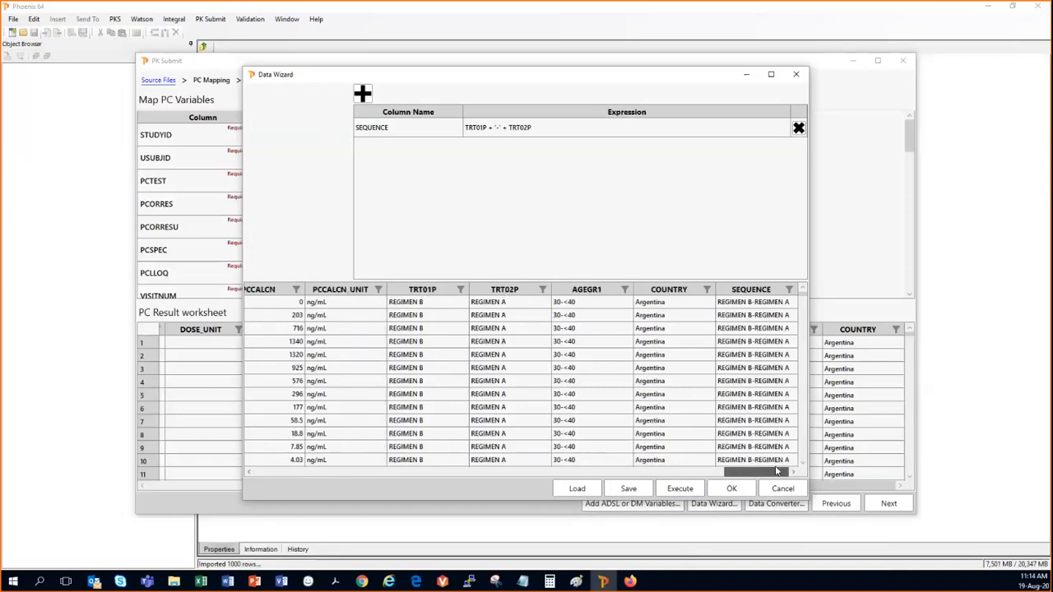
left_click(738, 494)
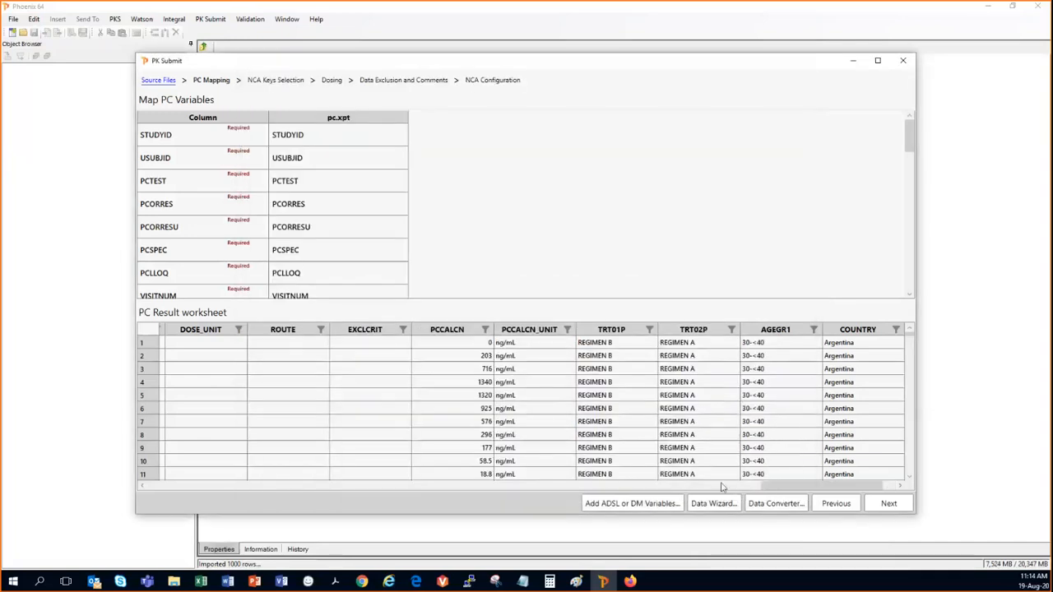
Accept the PCORRES conversion of BQL to 0 with target unit ng/mL and continue to NCA key selection
left_click(760, 504)
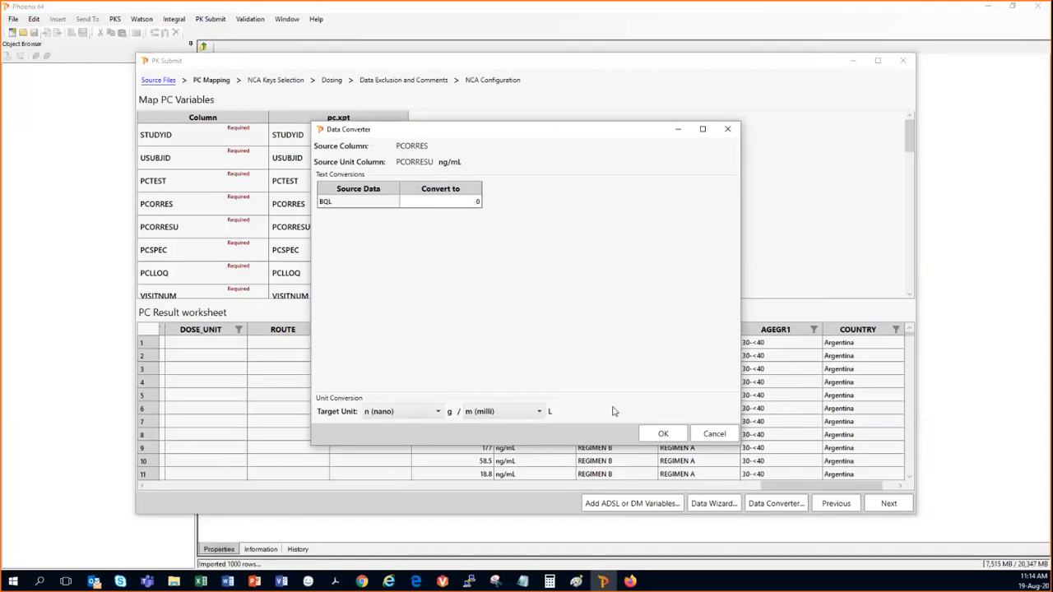
left_click(663, 434)
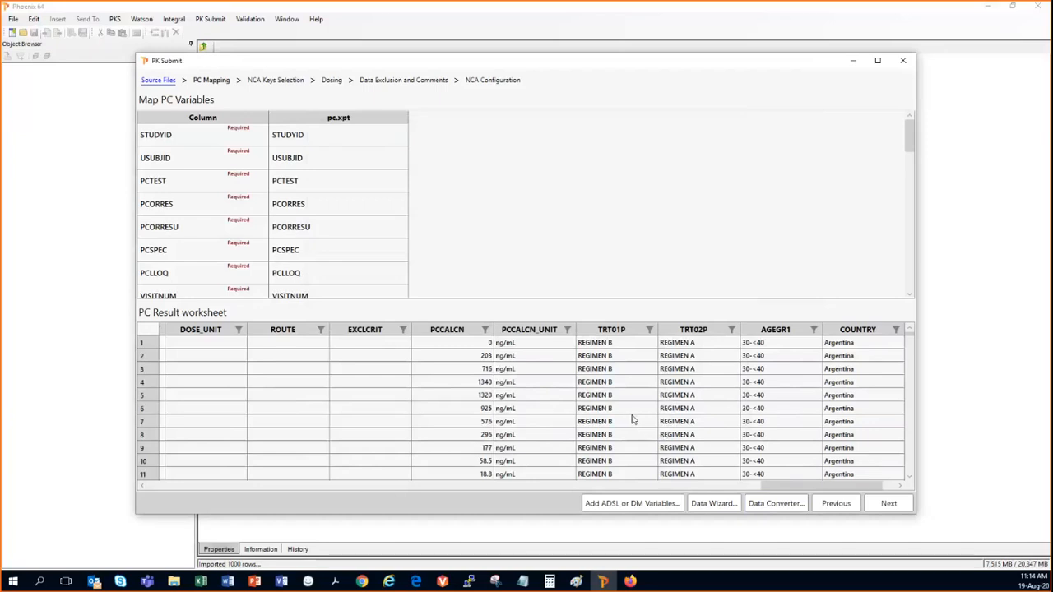
left_click(889, 504)
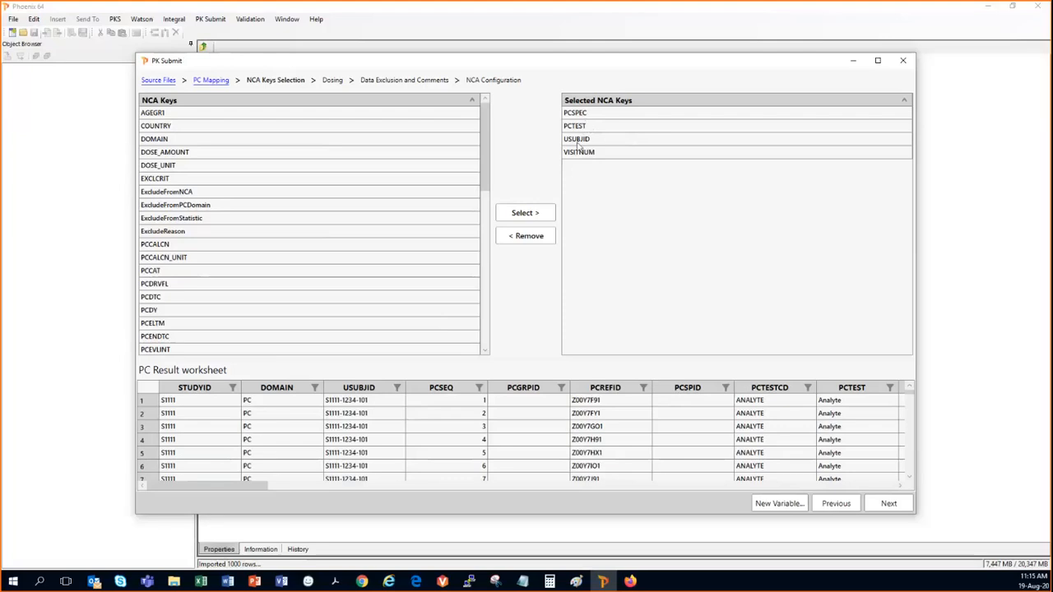
Add SEQUENCE, AGEGR1 and COUNTRY to the selected NCA keys and continue to the dosing setup
scroll(212, 216, "down", 8)
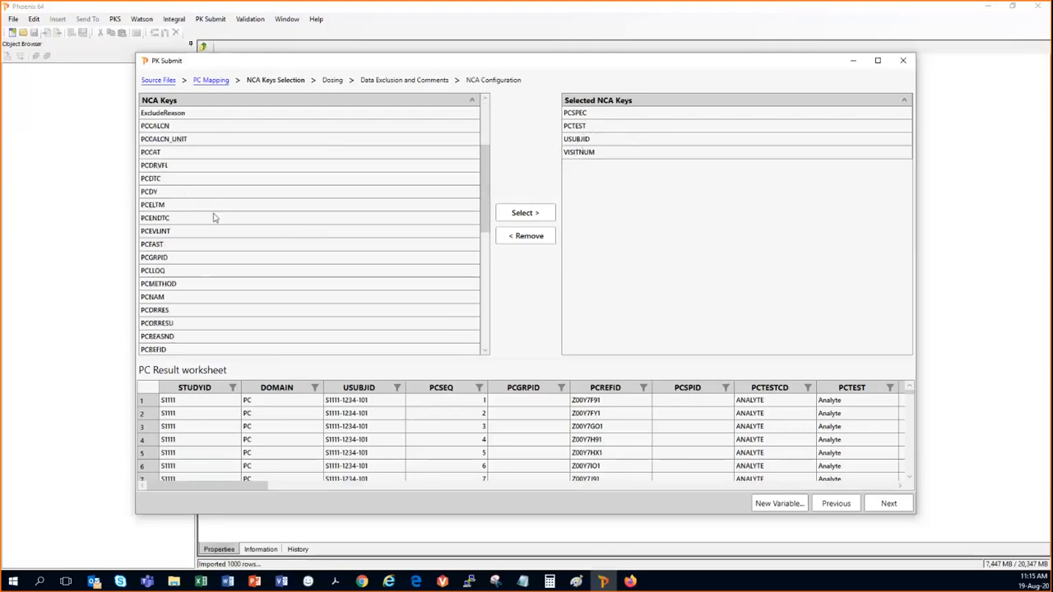
scroll(211, 220, "down", 2)
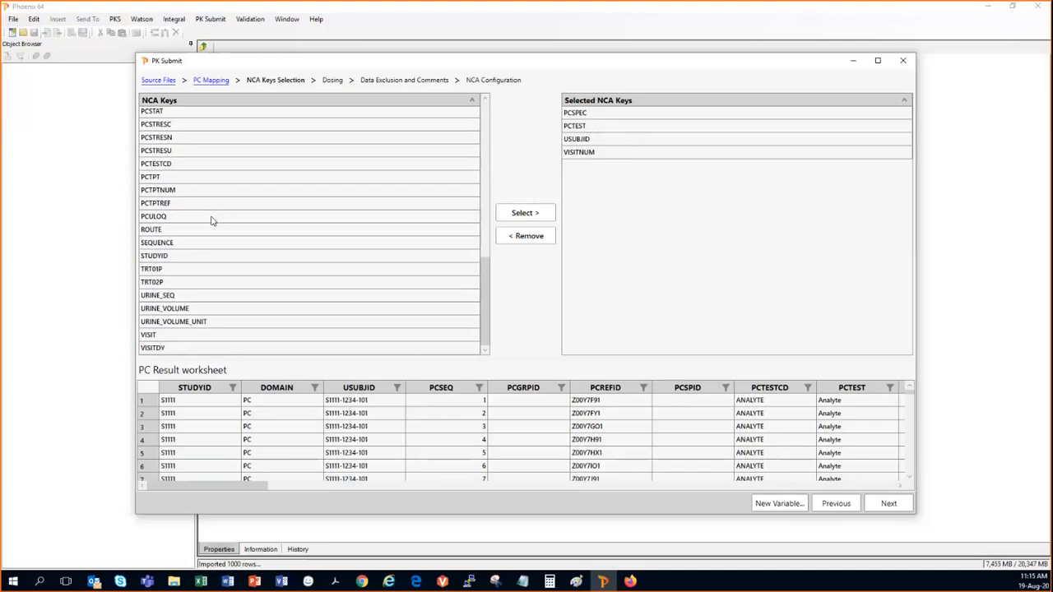
left_click_drag(281, 245, 610, 219)
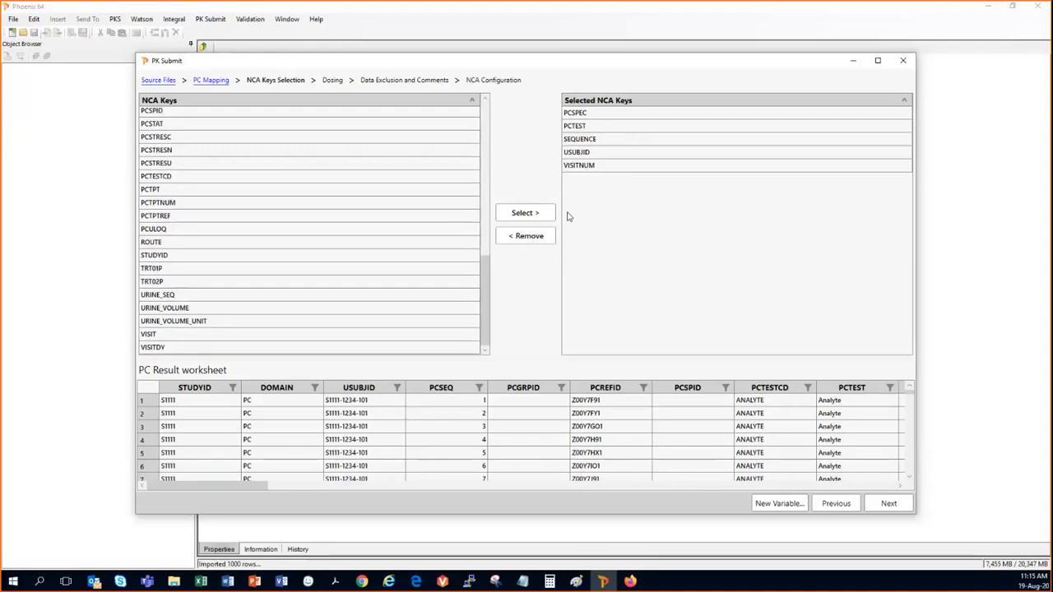
left_click_drag(485, 267, 483, 111)
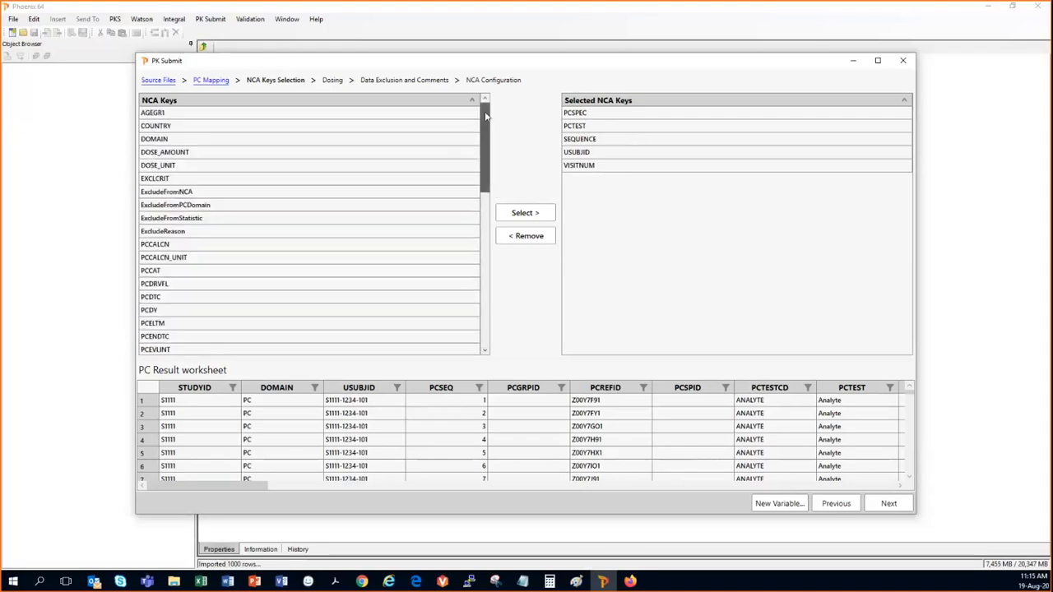
left_click_drag(166, 112, 600, 202)
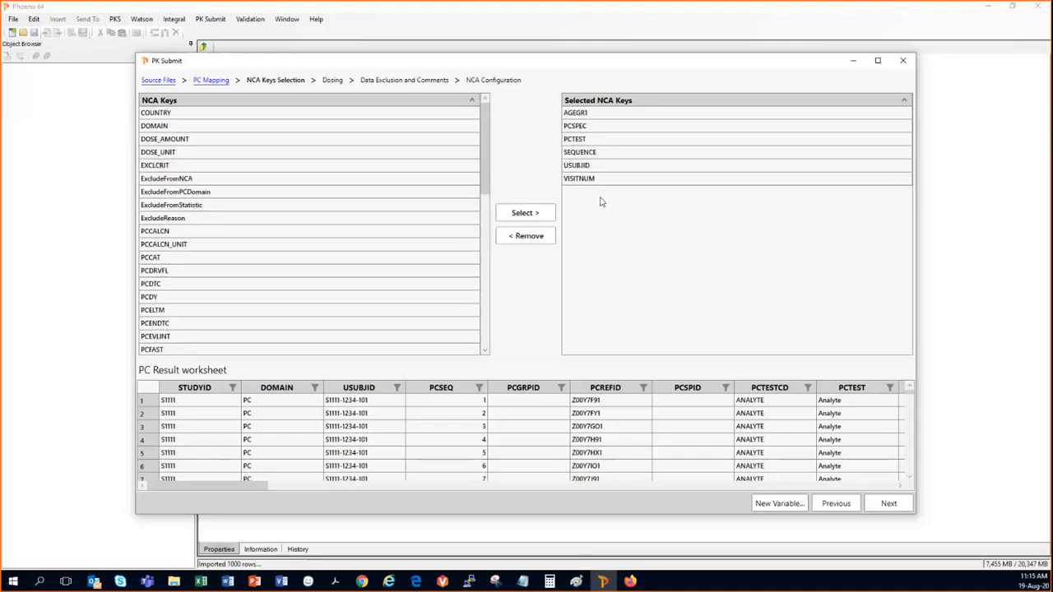
left_click_drag(158, 112, 614, 216)
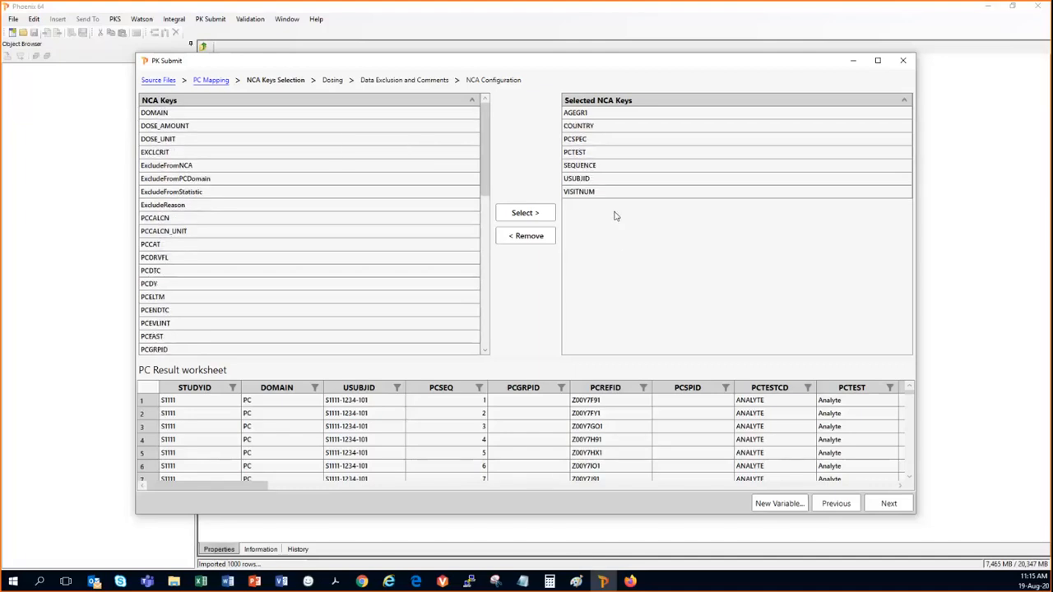
left_click_drag(227, 486, 855, 491)
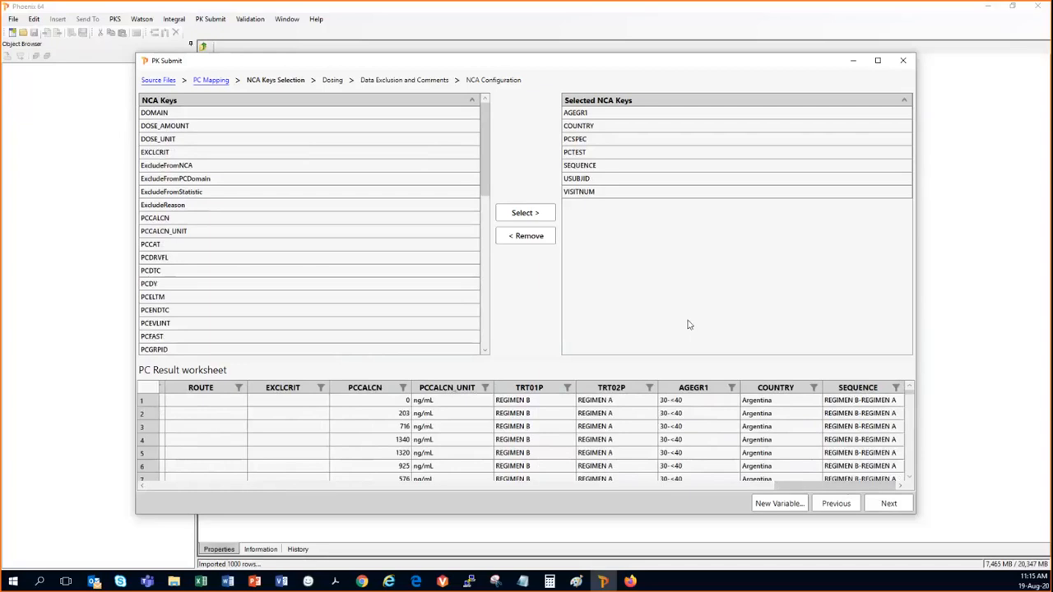
left_click(886, 503)
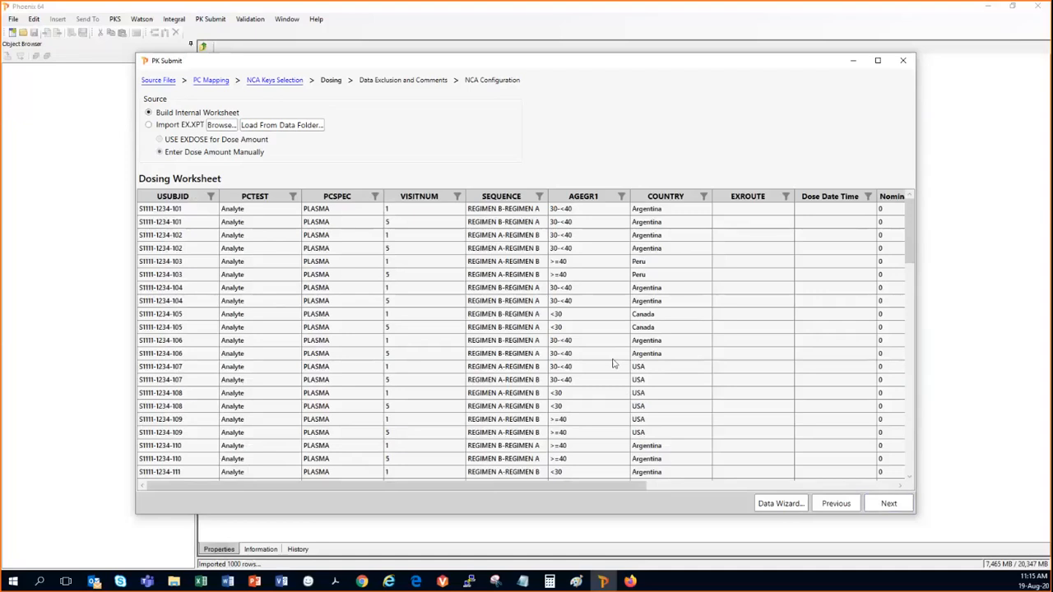
Maximize the wizard and import the dosing data from ex.xpt into the dosing worksheet
left_click(878, 61)
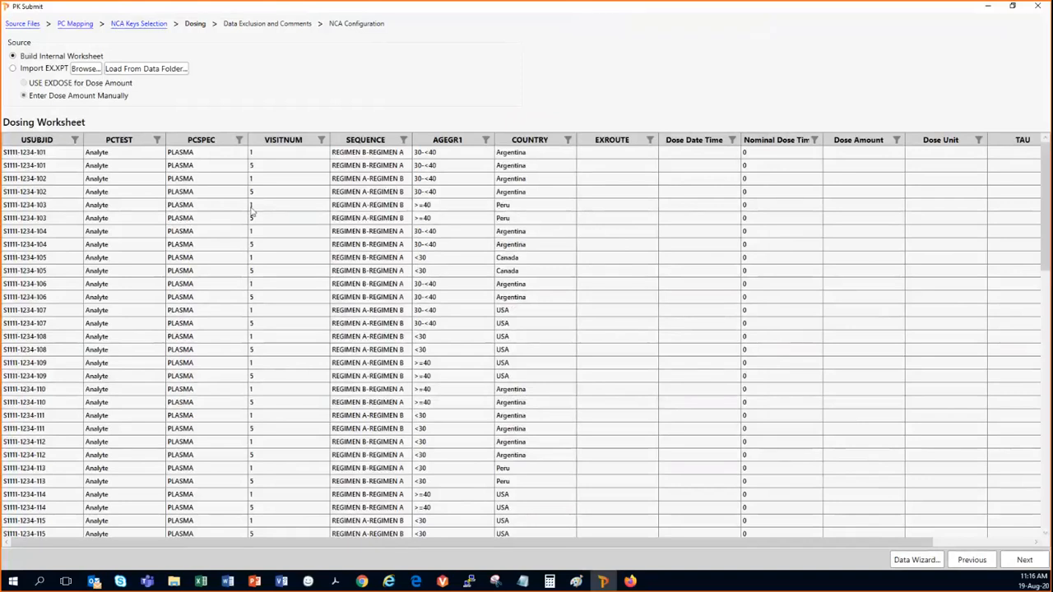
left_click(13, 69)
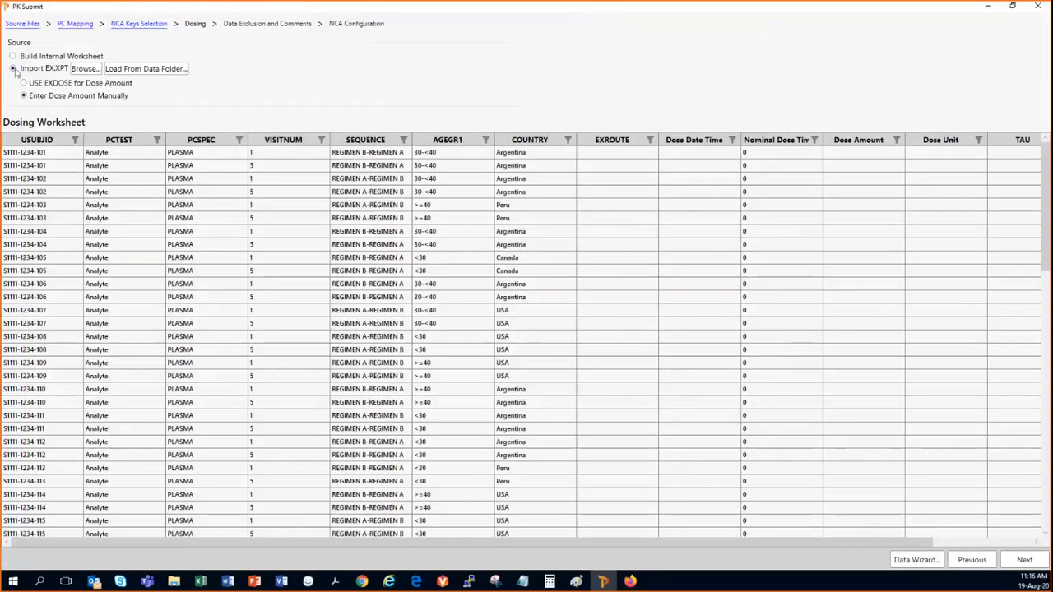
left_click(81, 72)
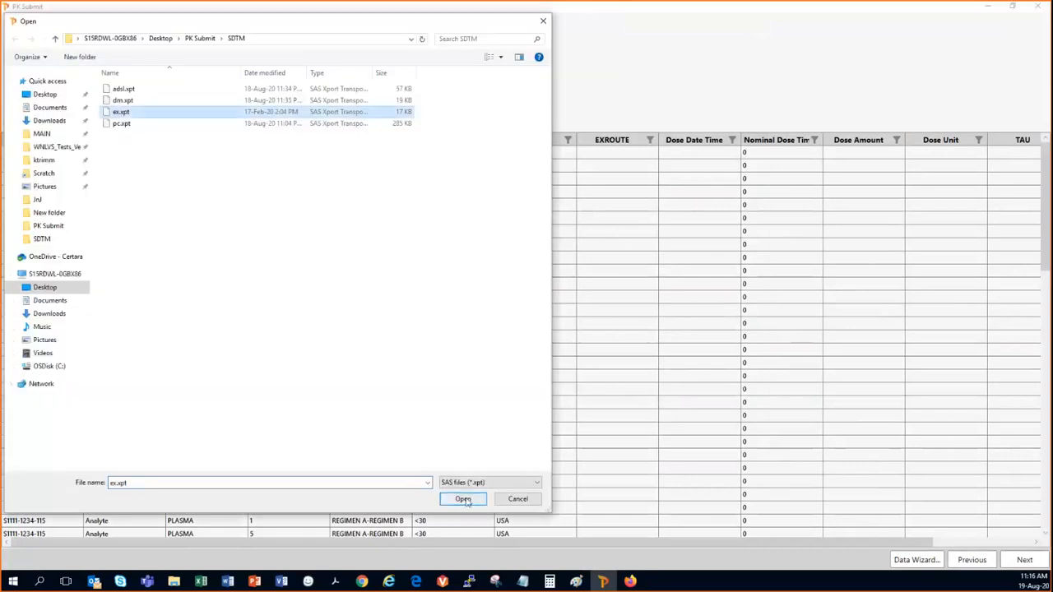
left_click(463, 500)
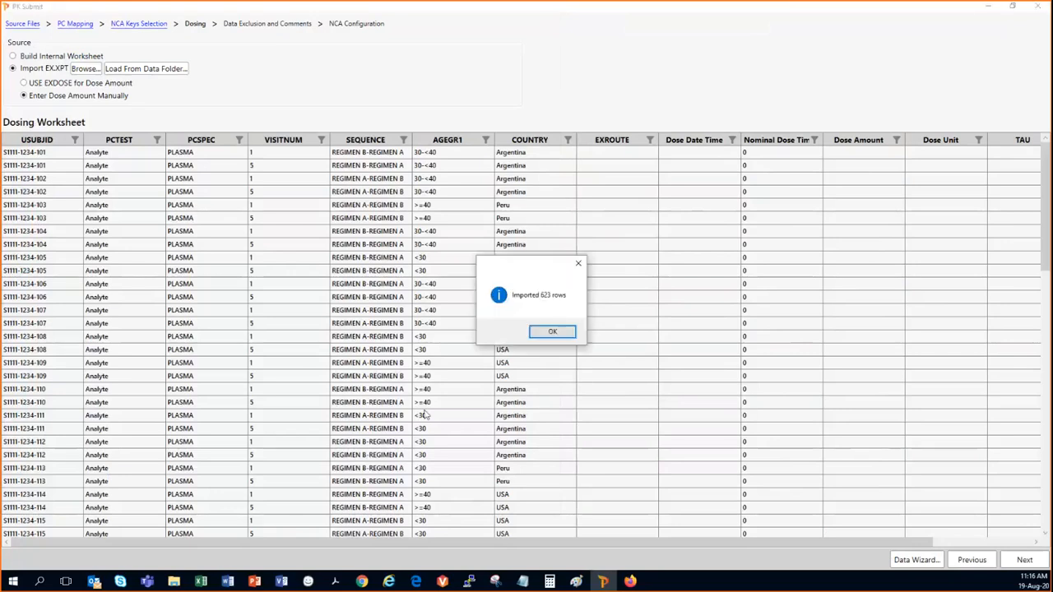
left_click(553, 333)
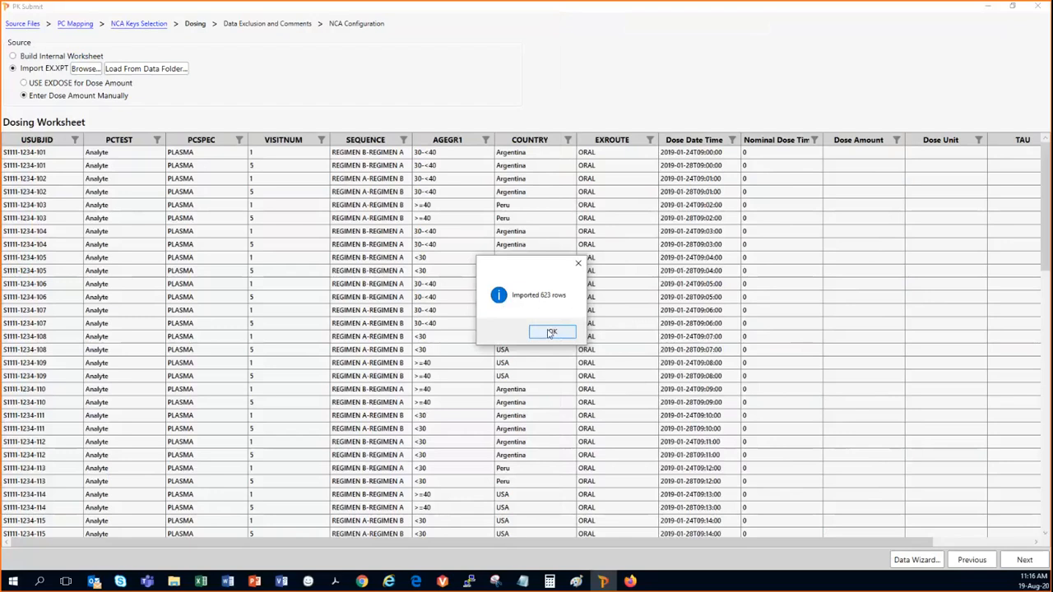
left_click(550, 333)
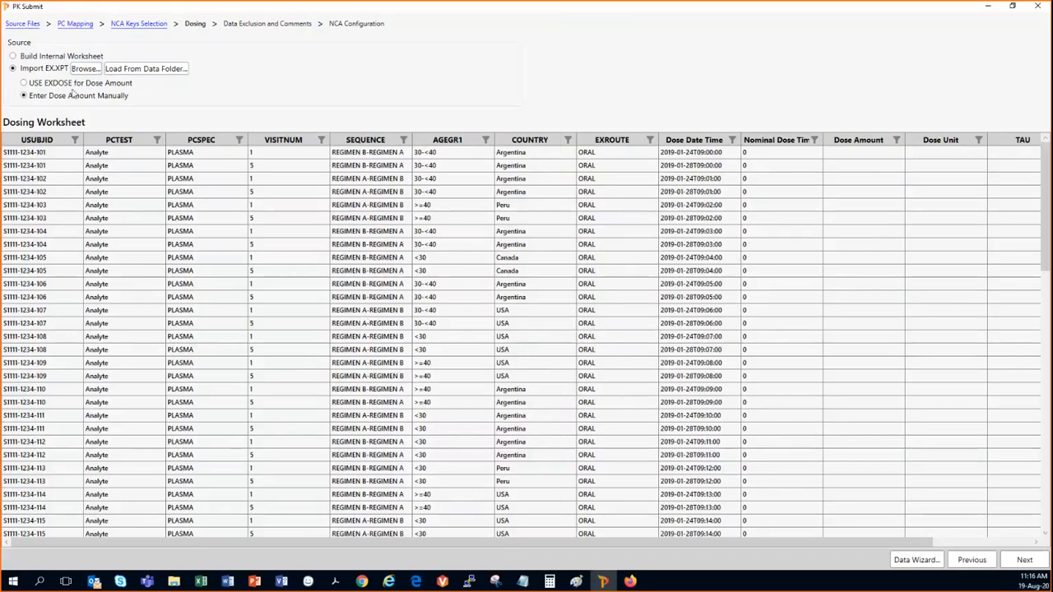
Use EXDOSE for the dose amount and review the dose amount and unit columns in the dosing worksheet
left_click(24, 83)
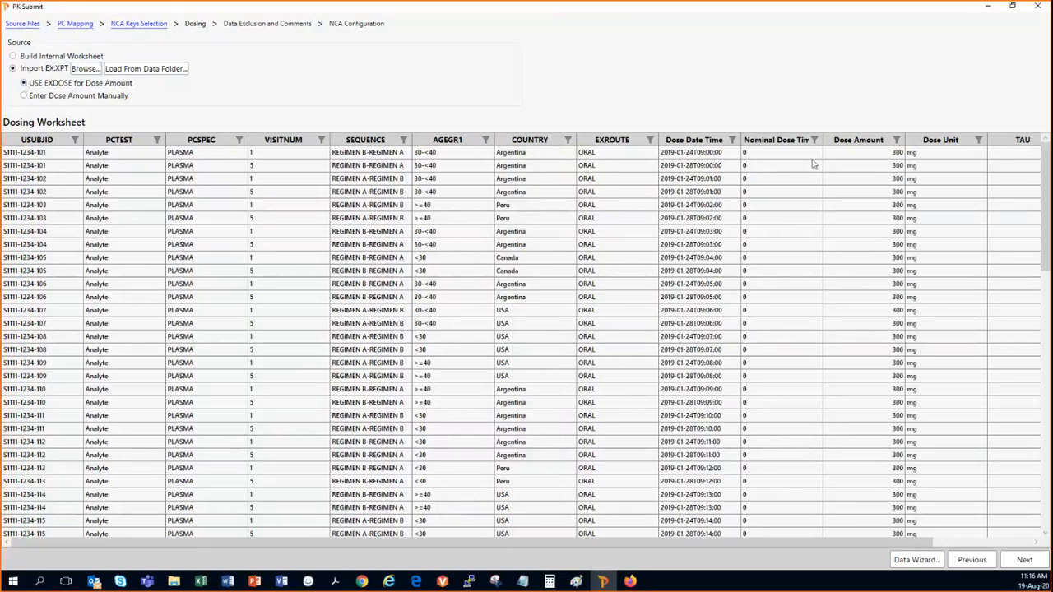
scroll(885, 400, "down", 5)
scroll(885, 401, "up", 5)
left_click_drag(750, 533, 968, 545)
left_click(823, 473)
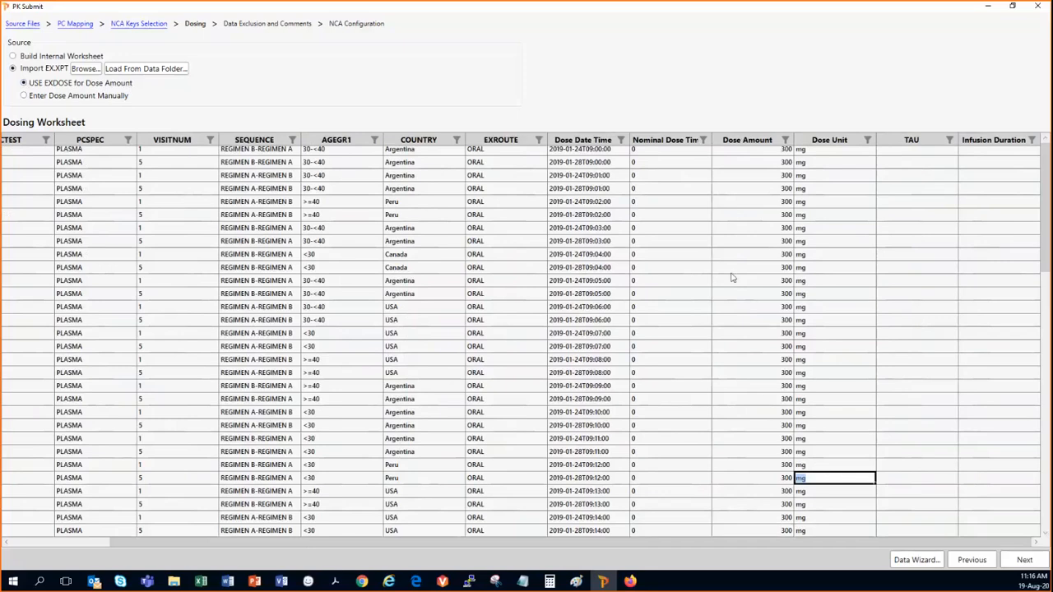
Filter the dosing worksheet by VISITNUM to exclude visit 1 and show only visit 5
left_click(374, 140)
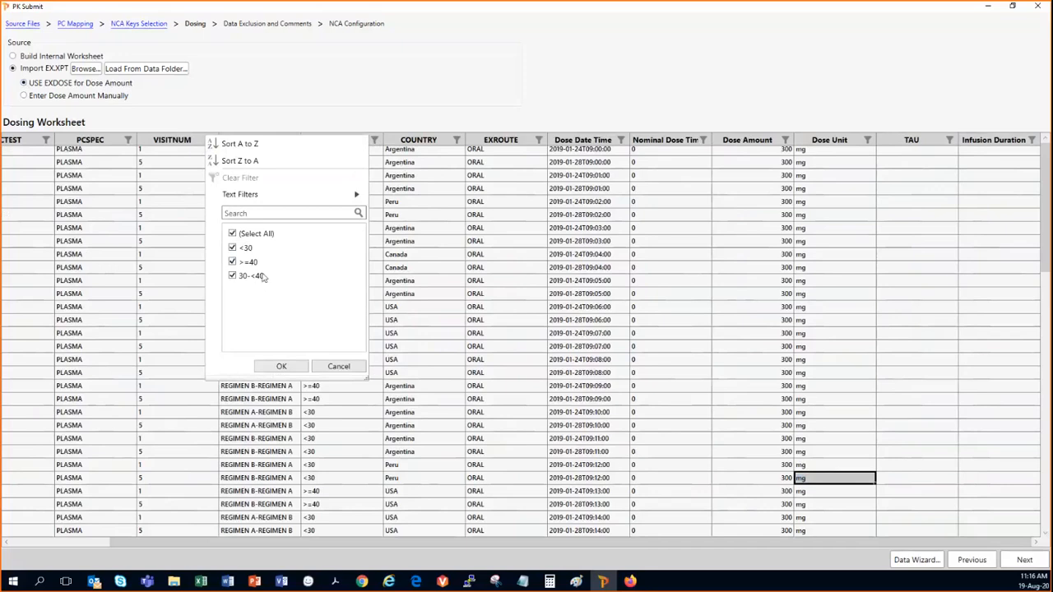
left_click(282, 366)
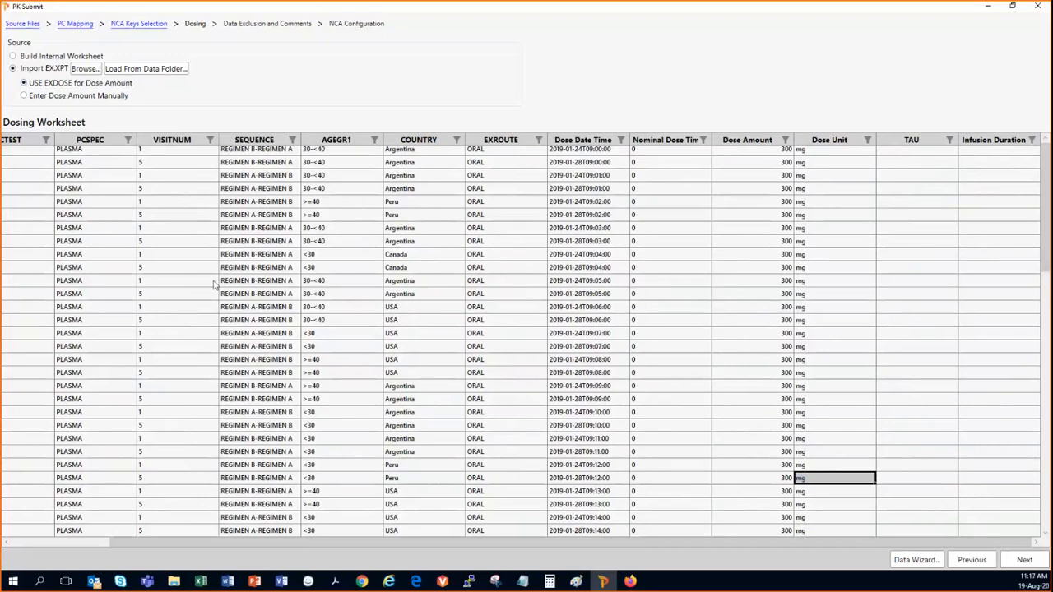
left_click(210, 141)
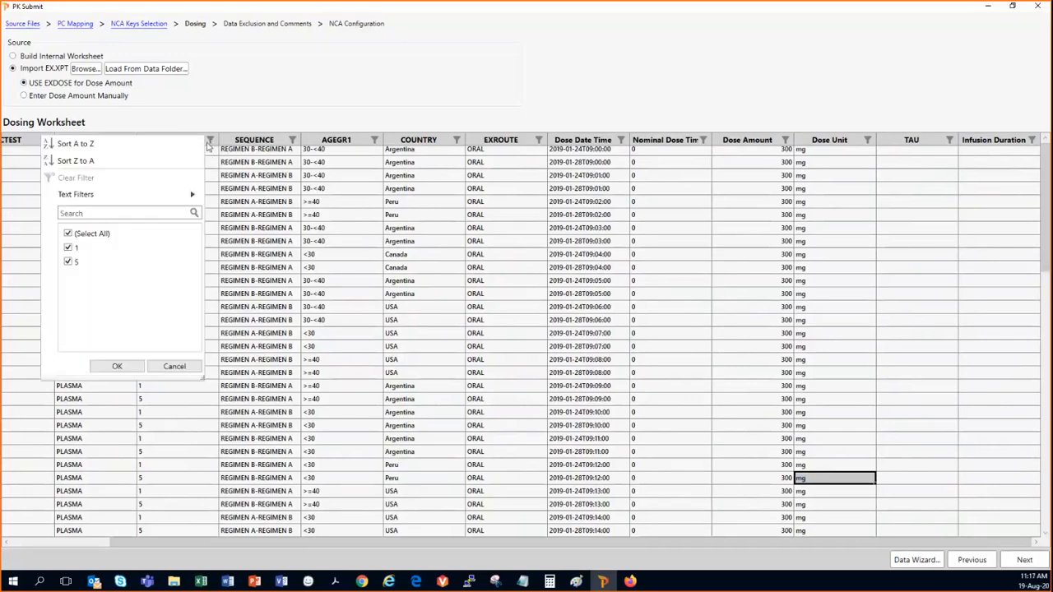
left_click(73, 248)
left_click(117, 366)
Set TAU to 24 in the first visit 5 row and fill it down through all filtered rows
left_click(905, 155)
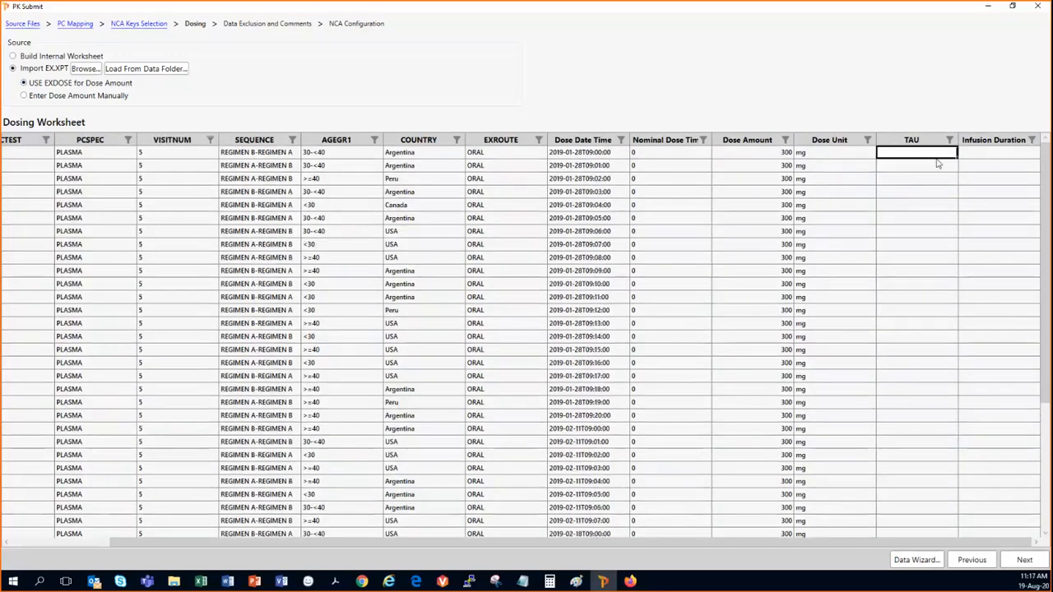
type("24")
key("Return")
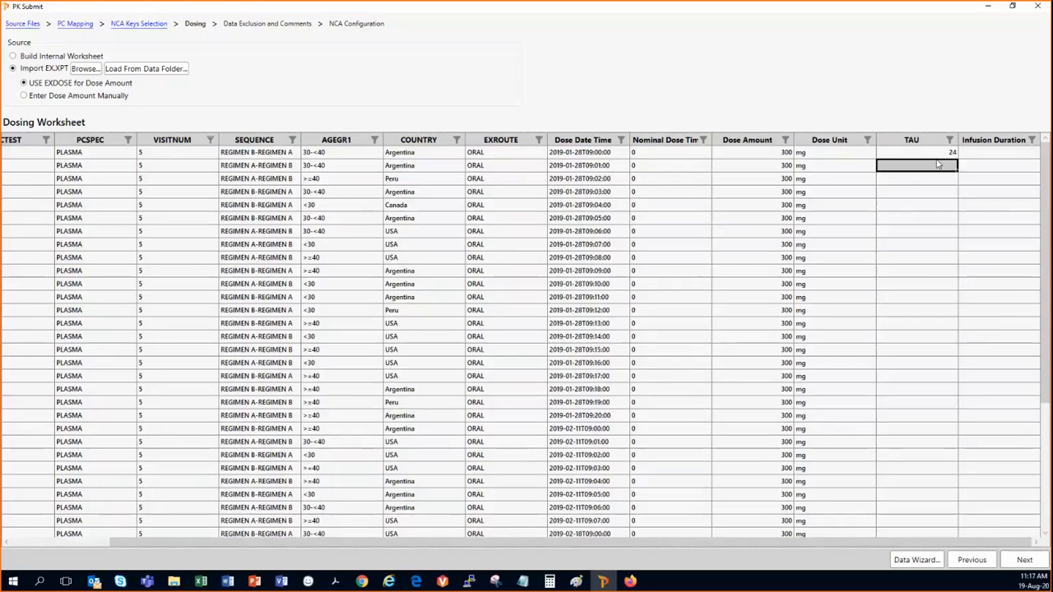
left_click_drag(938, 164, 931, 533)
scroll(936, 514, "down", 2)
scroll(935, 500, "down", 2)
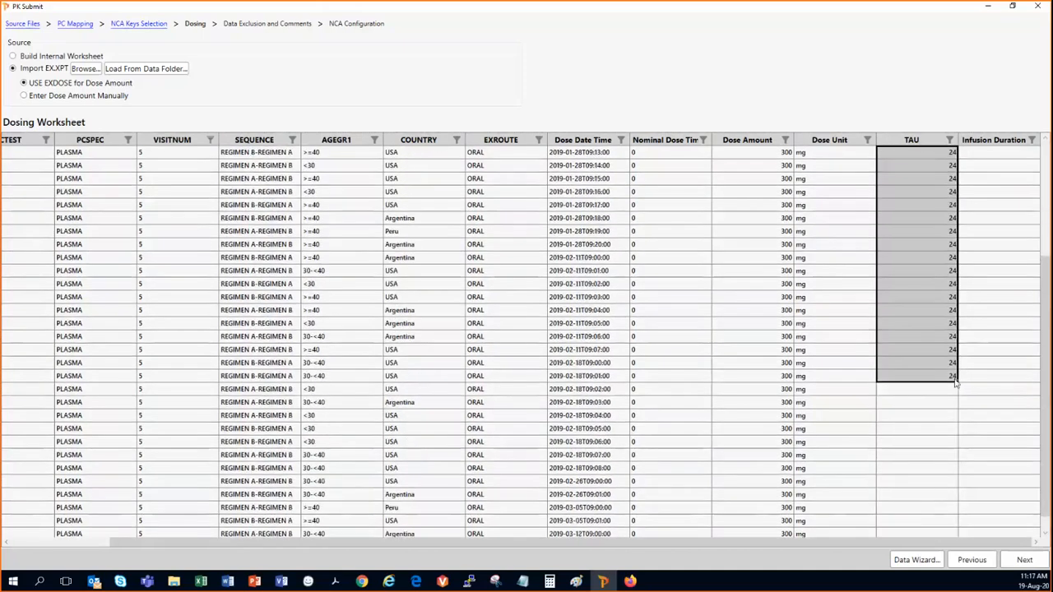
left_click_drag(956, 381, 936, 530)
double_click(908, 478)
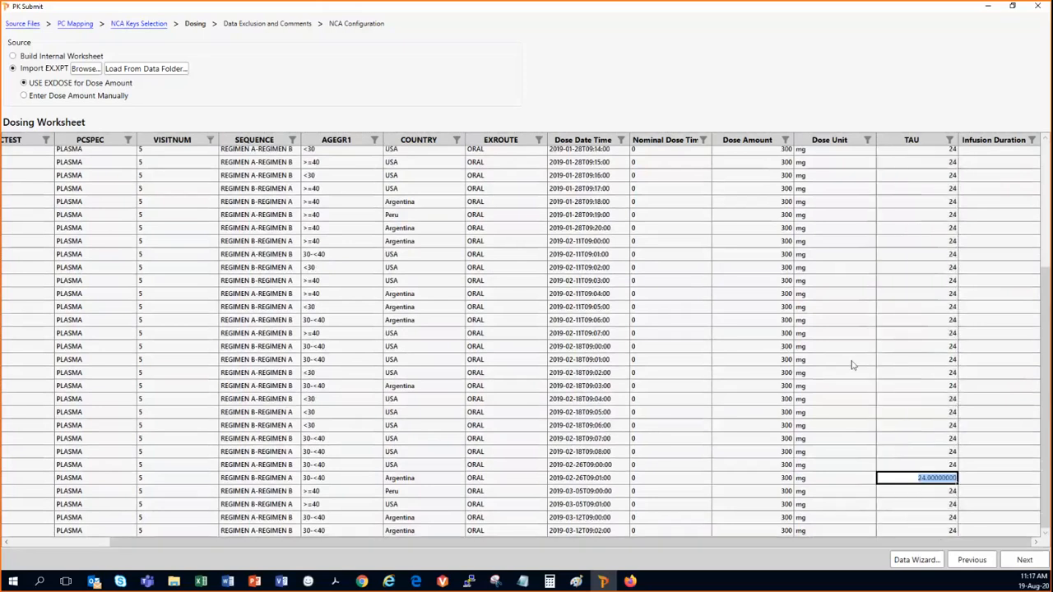
Show both visits 1 and 5 again in the VISITNUM filter of the dosing worksheet
left_click(210, 141)
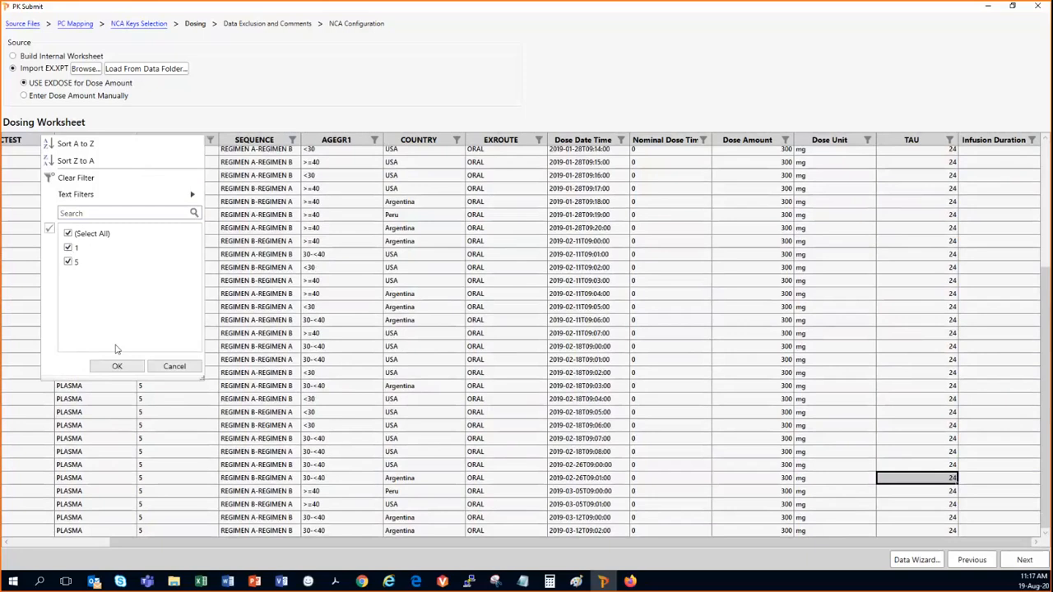
left_click(127, 368)
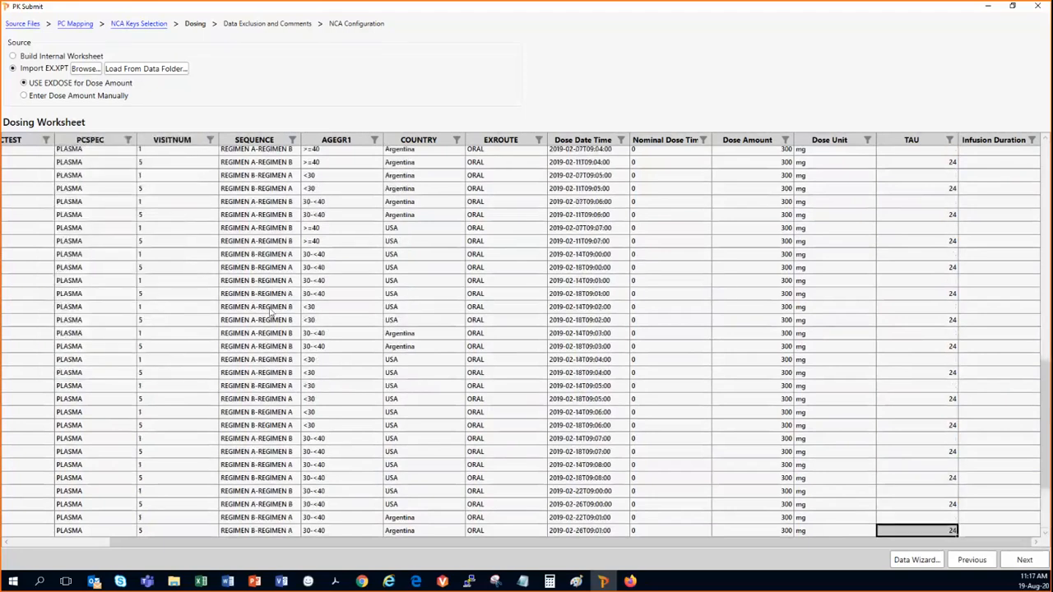
scroll(271, 314, "up", 3)
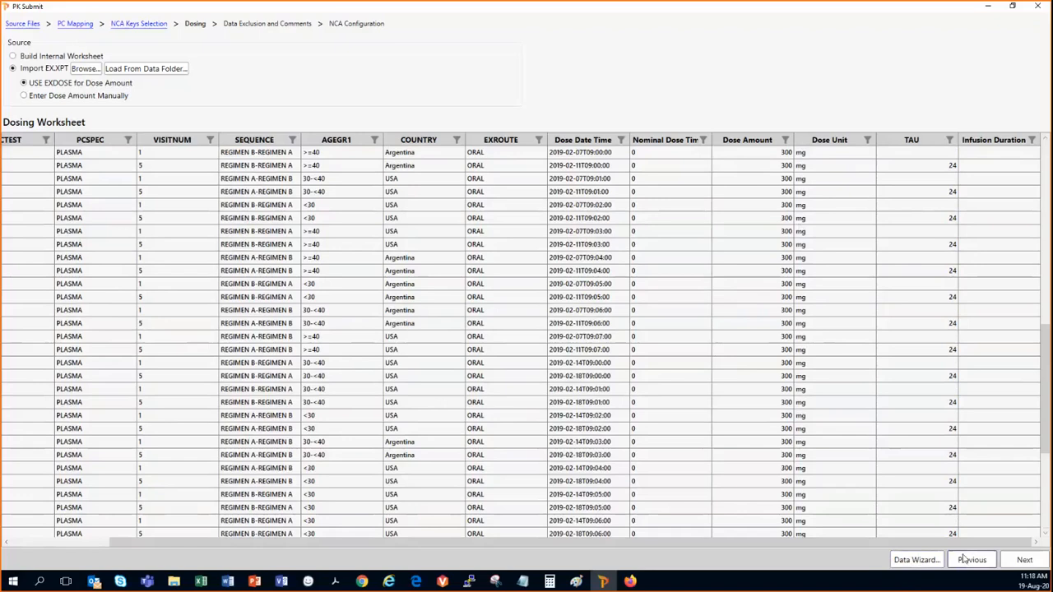
Proceed to data exclusion and comments, and add the comment "sample hemolyzed" to the PCSEQ 12 record
left_click(1023, 560)
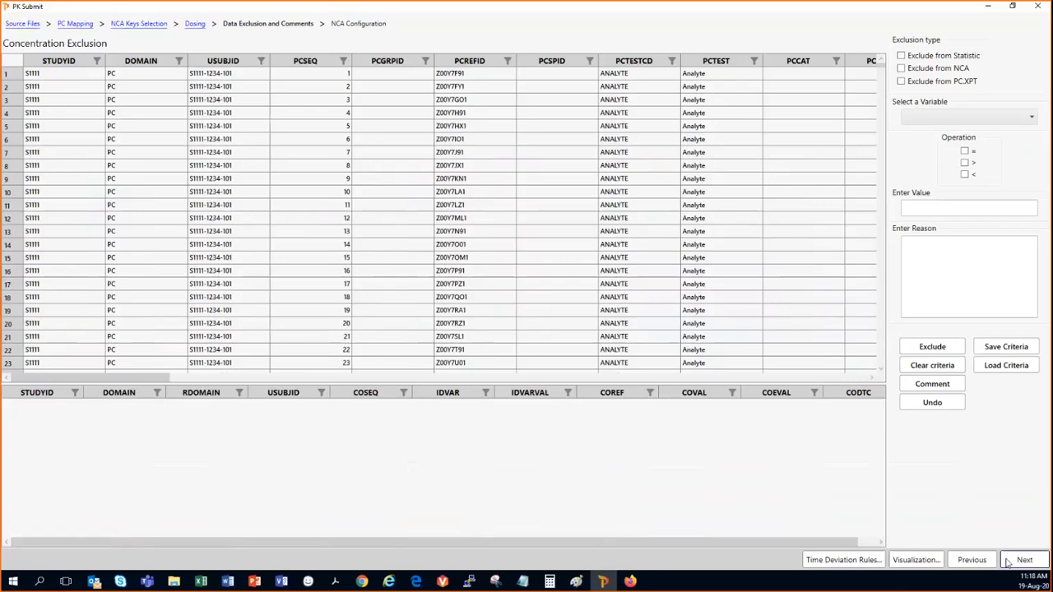
right_click(323, 216)
left_click(372, 260)
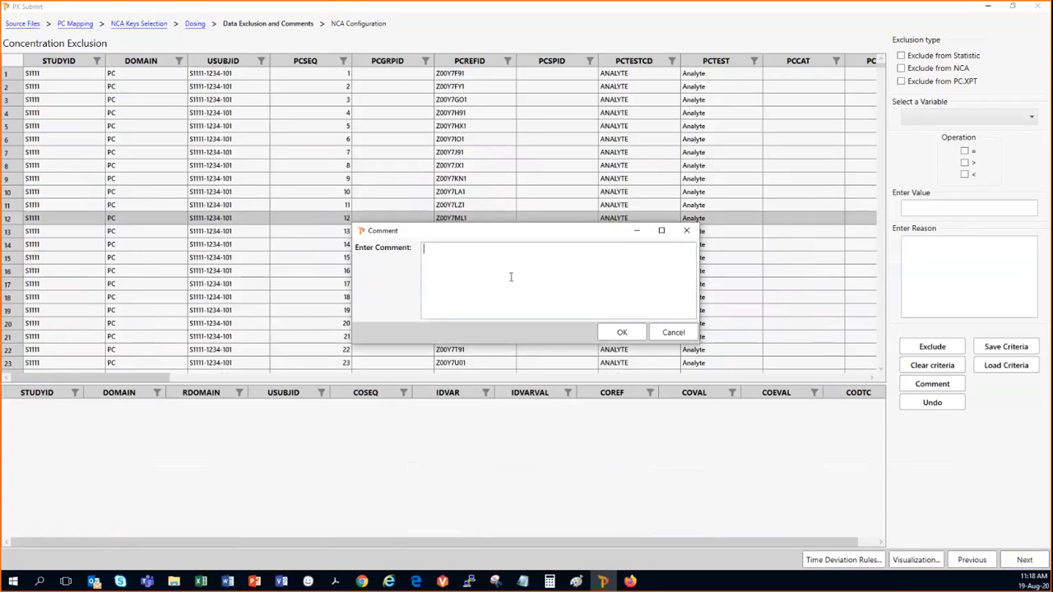
type("sample hemolyzed")
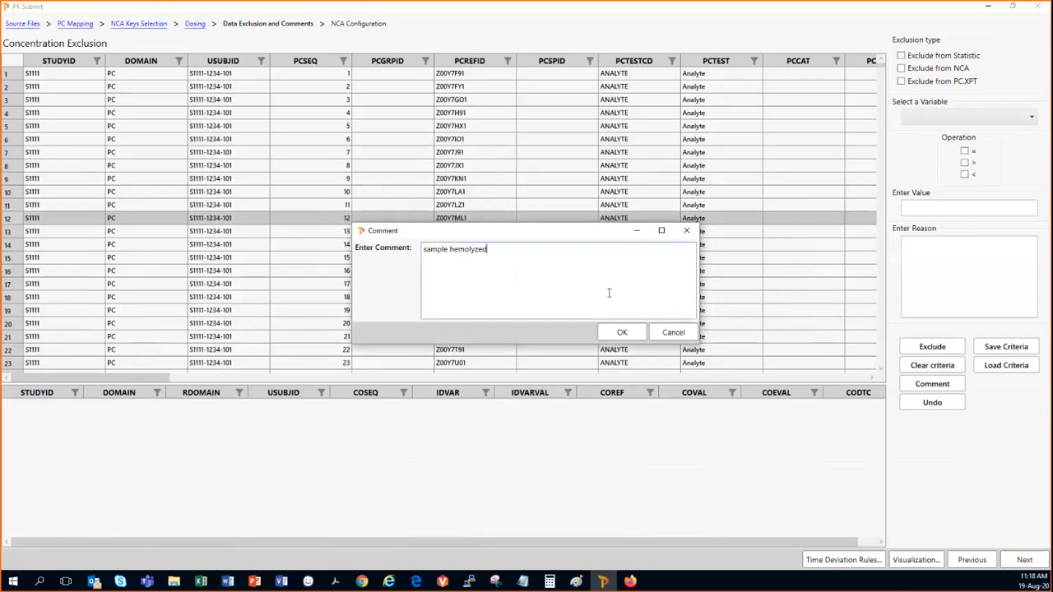
left_click(623, 333)
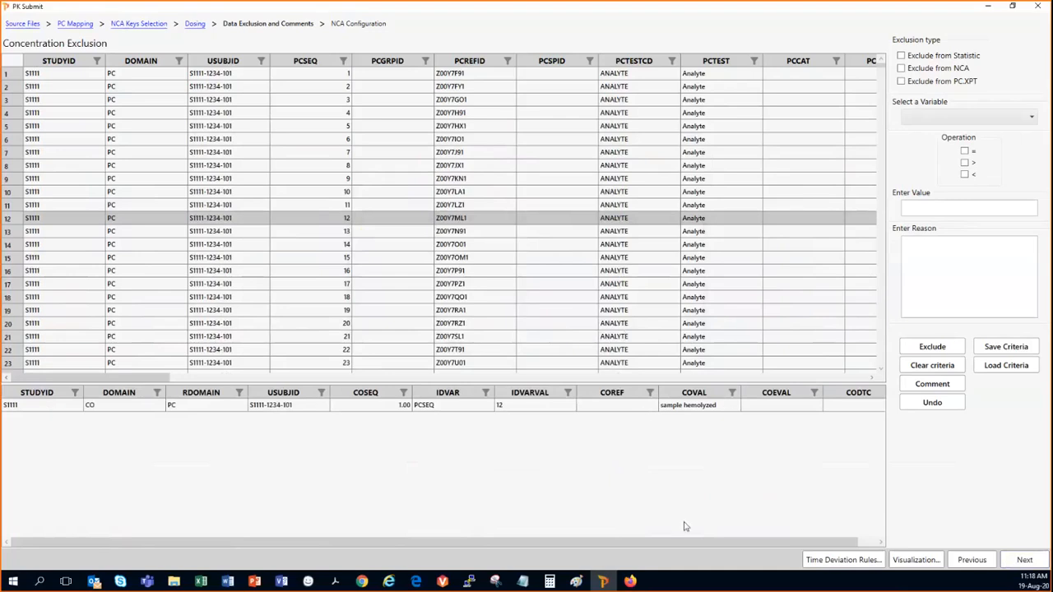
left_click_drag(722, 543, 663, 549)
Exclude records with PCSEQ < 5 from the NCA, giving "dummy reason" as the reason, and view the criteria available for saving
left_click(638, 156)
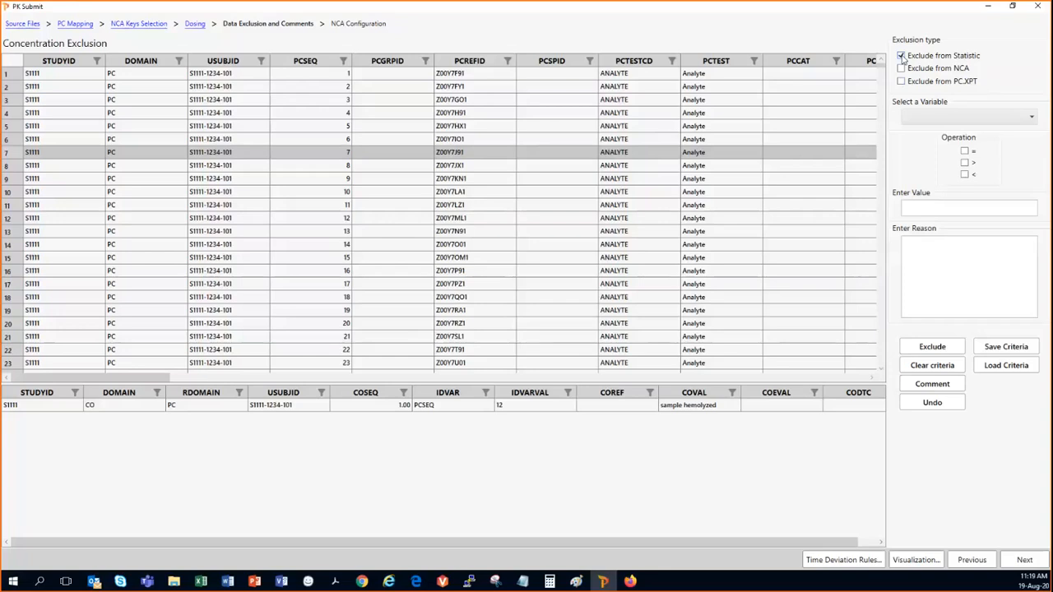
left_click(901, 56)
left_click(911, 70)
left_click(1020, 121)
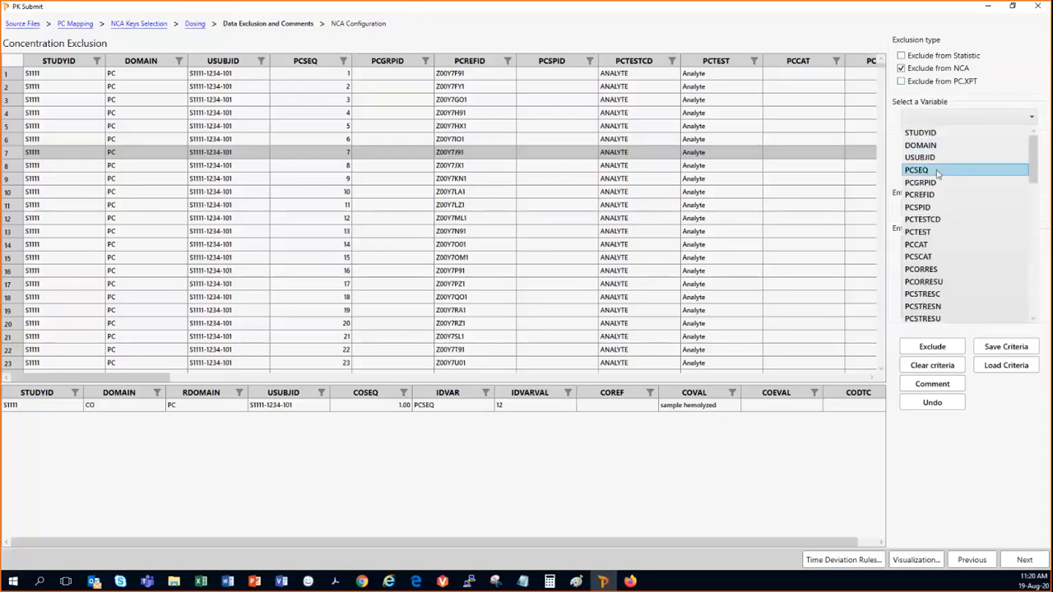
left_click(936, 171)
left_click(966, 175)
left_click(952, 207)
type("5")
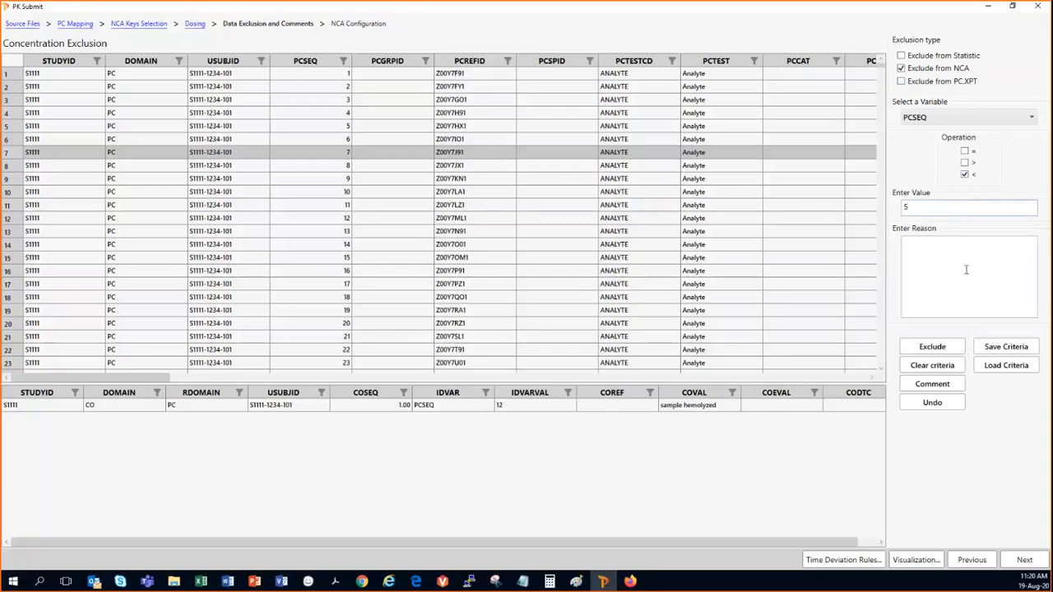
left_click(965, 269)
type("dumm")
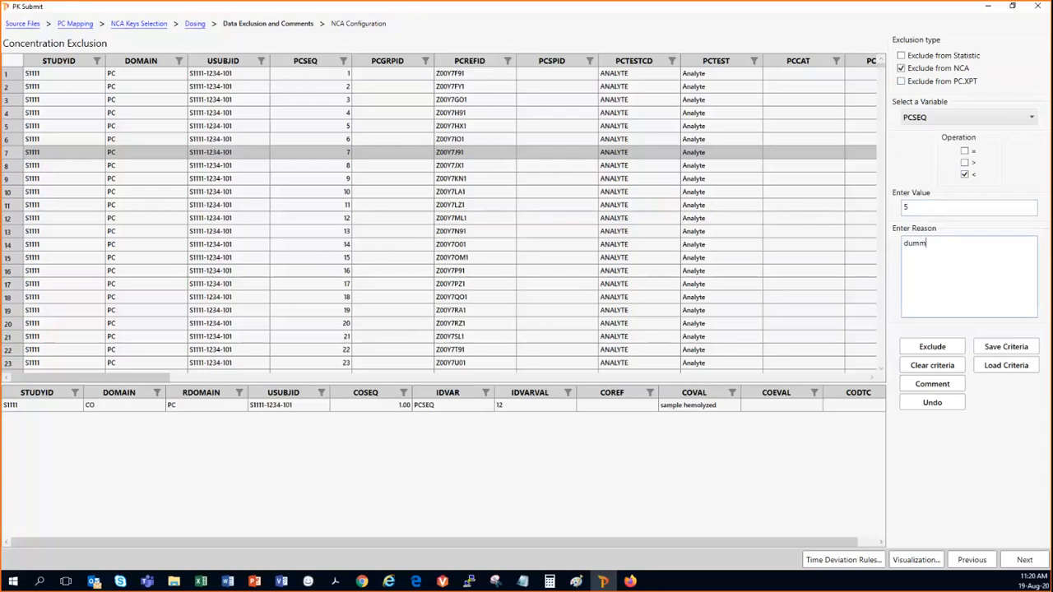
type("y reason")
left_click(939, 352)
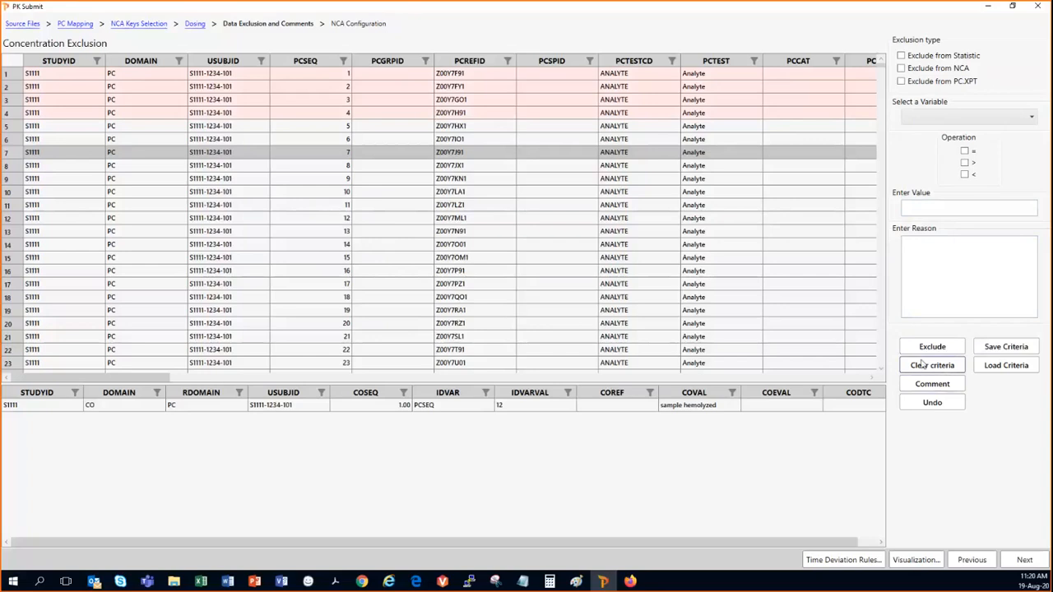
left_click(1002, 348)
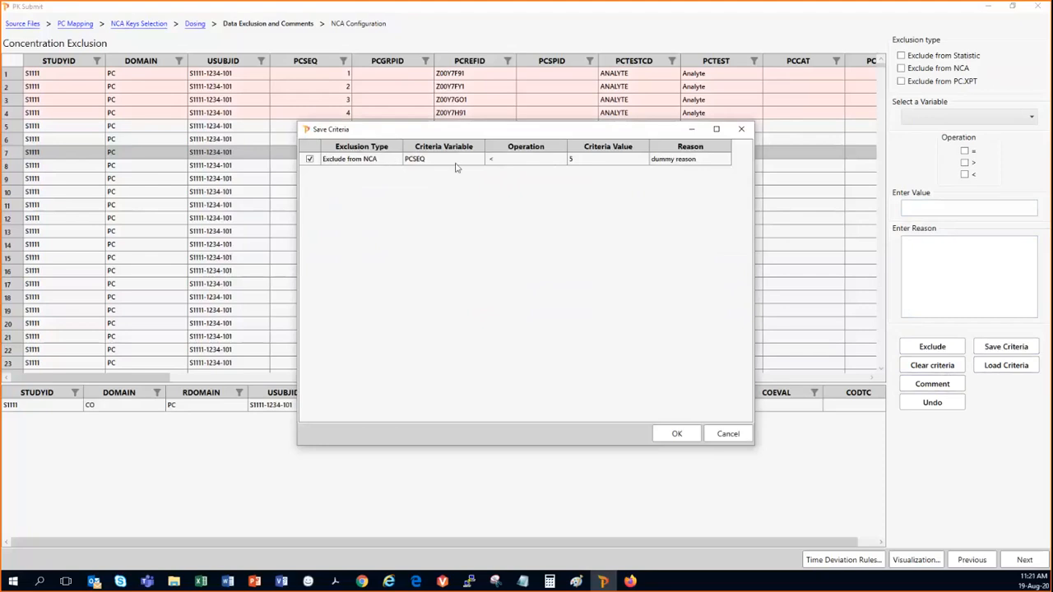
left_click(731, 433)
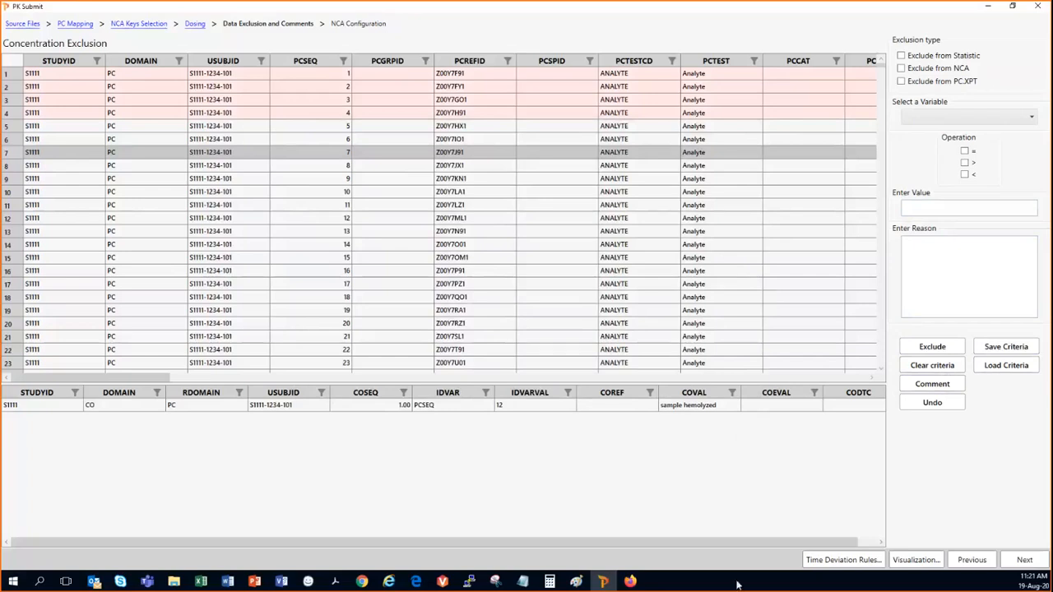
Visualize the concentration-time profiles and plot them with the Logarithmic visualization type
left_click(915, 559)
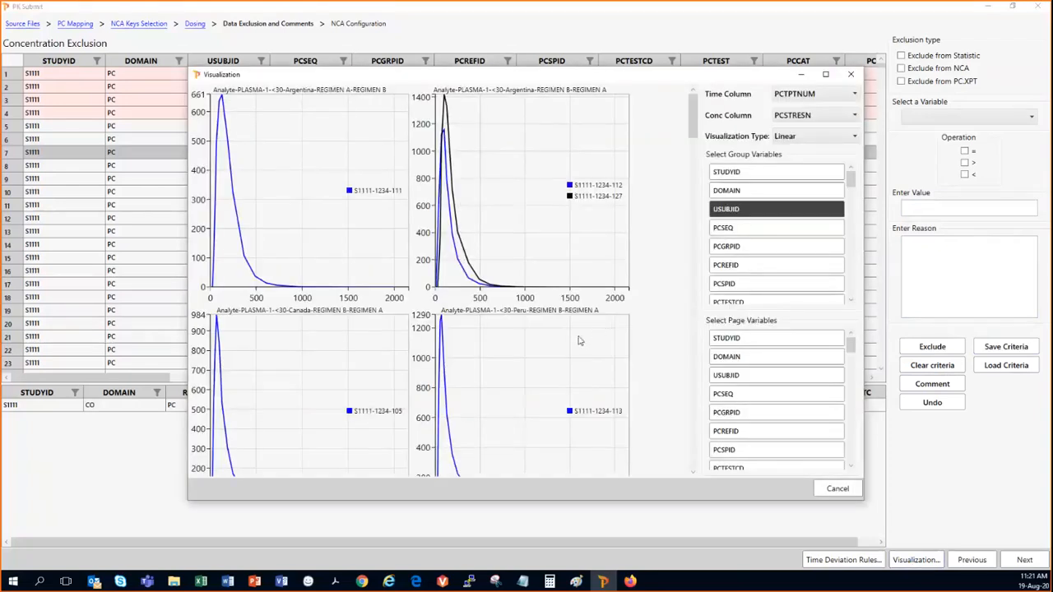
scroll(566, 350, "up", 3)
left_click(853, 135)
left_click(810, 164)
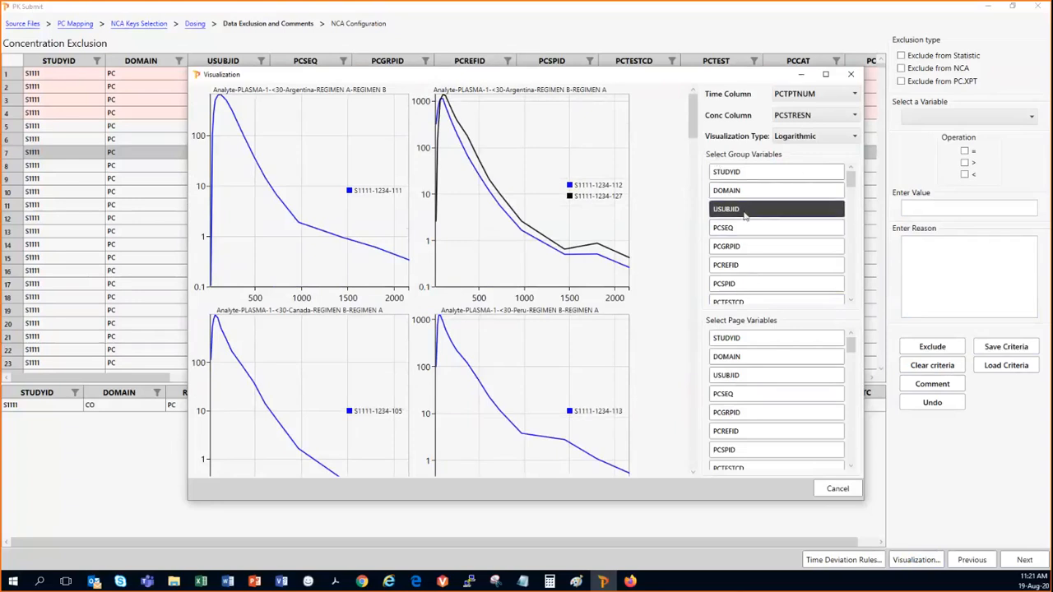
Compare the plots with different page variables, leaving out AGEGR1, COUNTRY and SEQUENCE in turn, and close the visualization
scroll(773, 346, "down", 3)
scroll(771, 346, "down", 10)
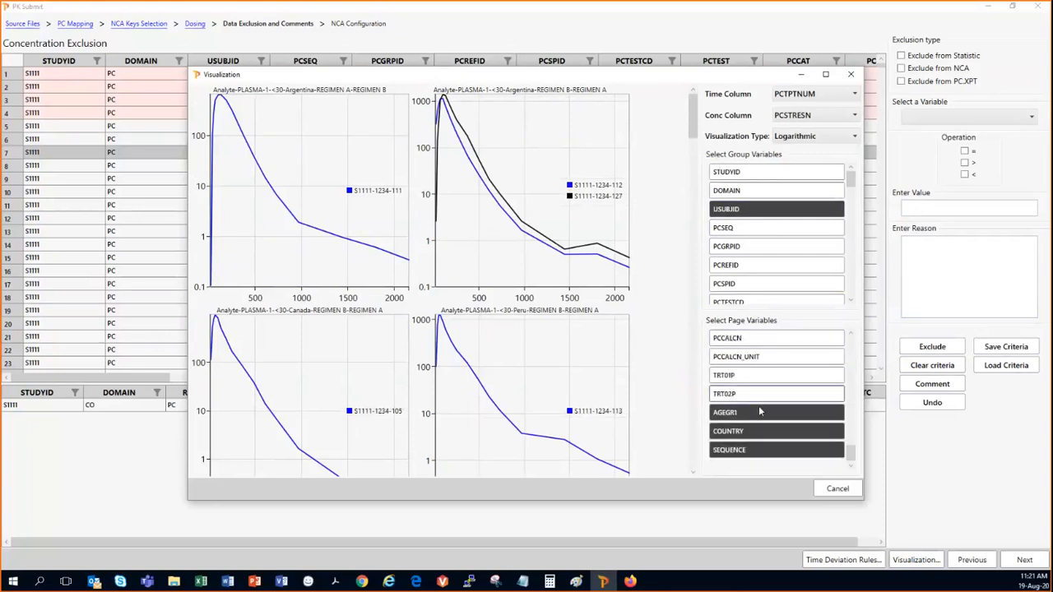
left_click(755, 414)
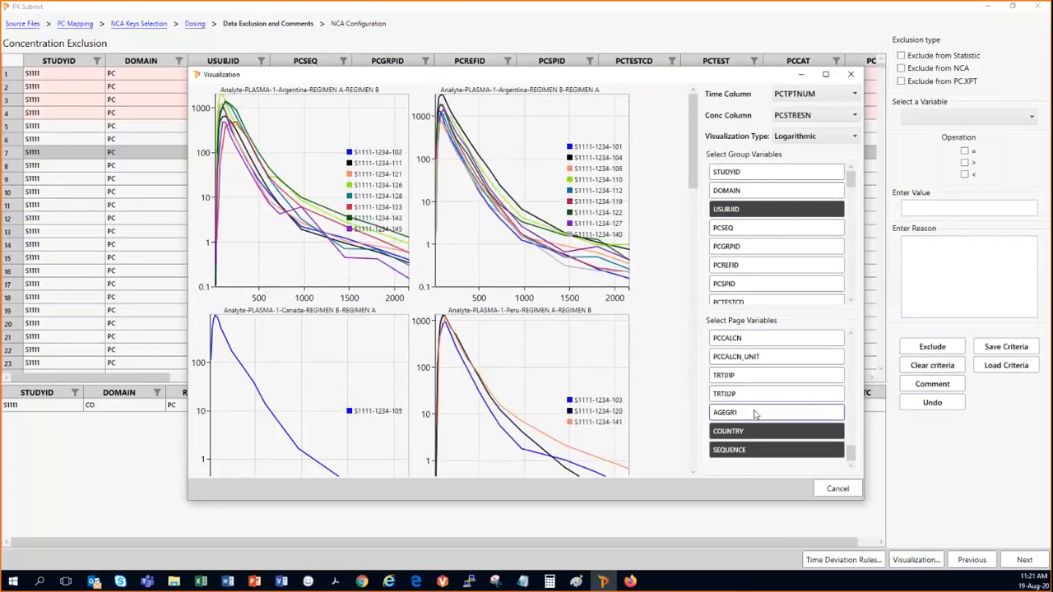
left_click(755, 414)
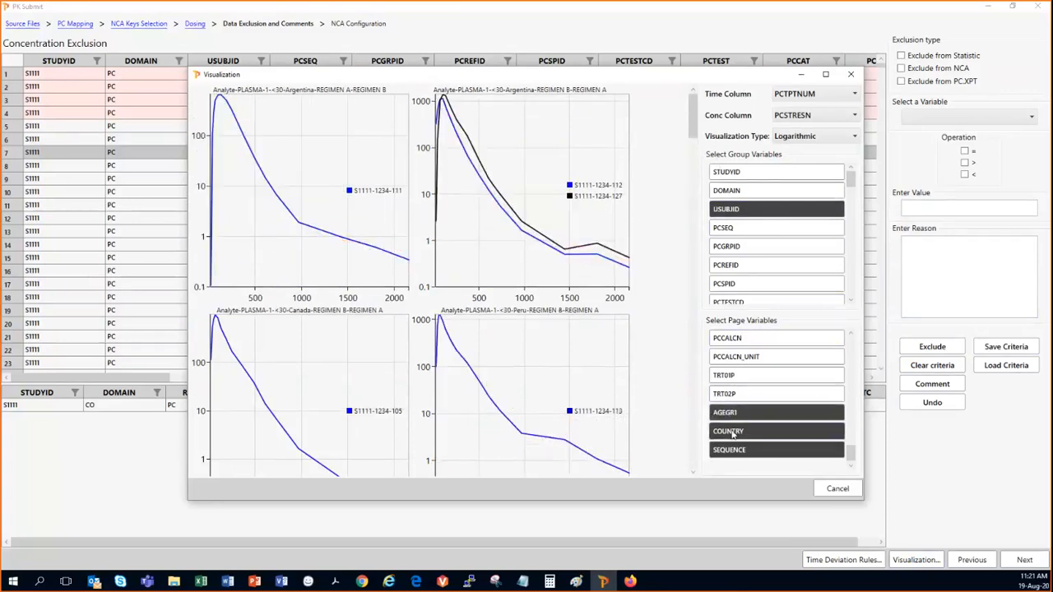
left_click(737, 434)
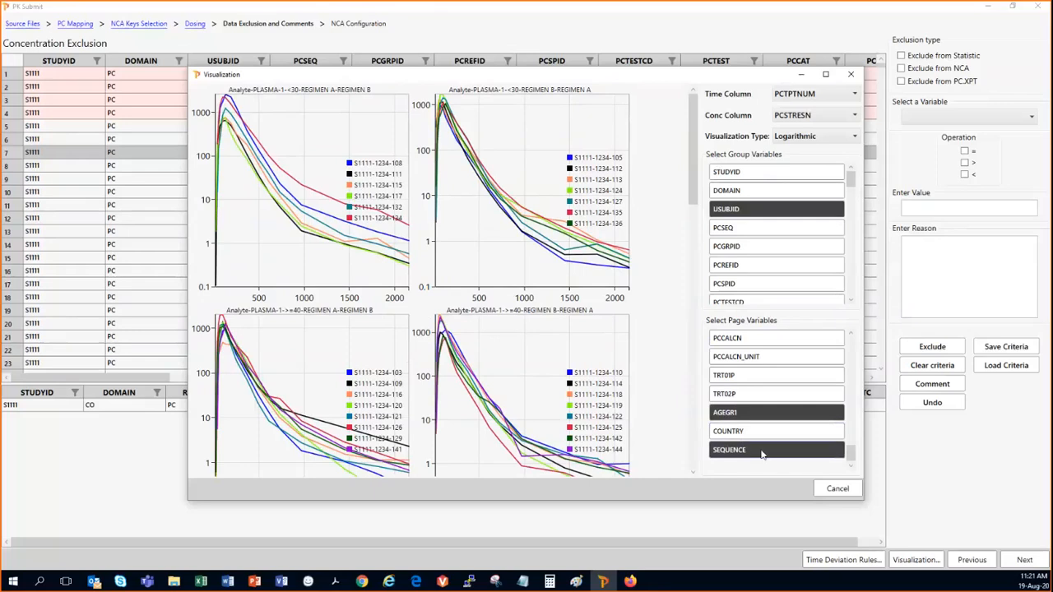
left_click(762, 451)
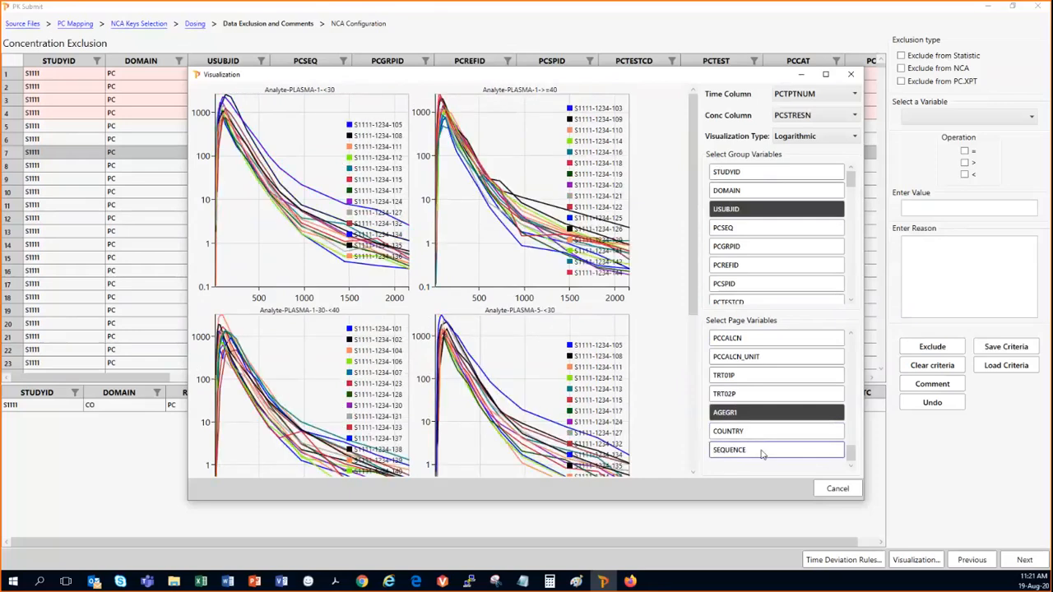
scroll(449, 302, "down", 2)
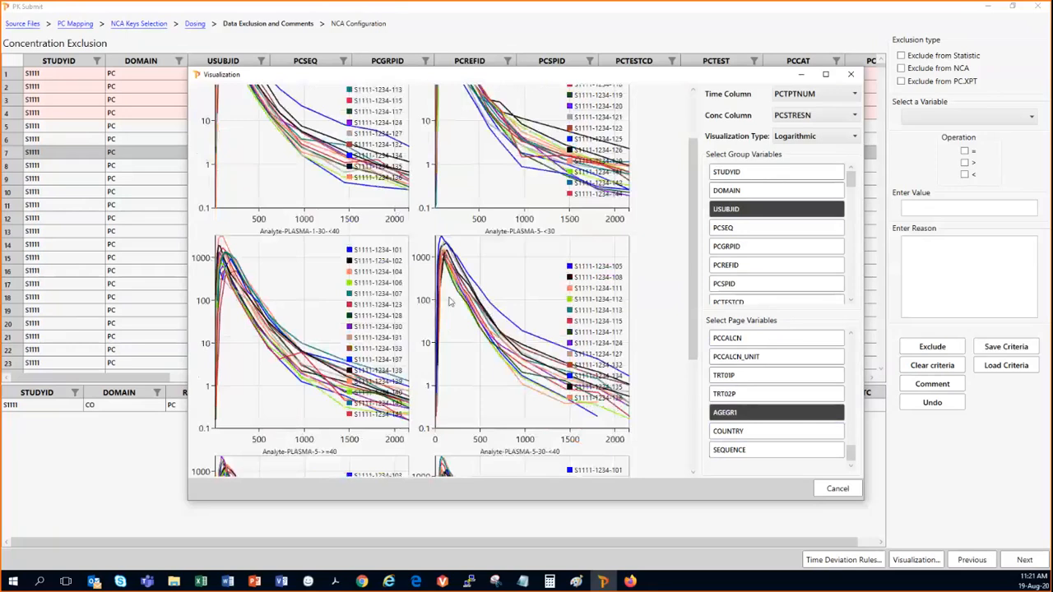
scroll(449, 302, "up", 2)
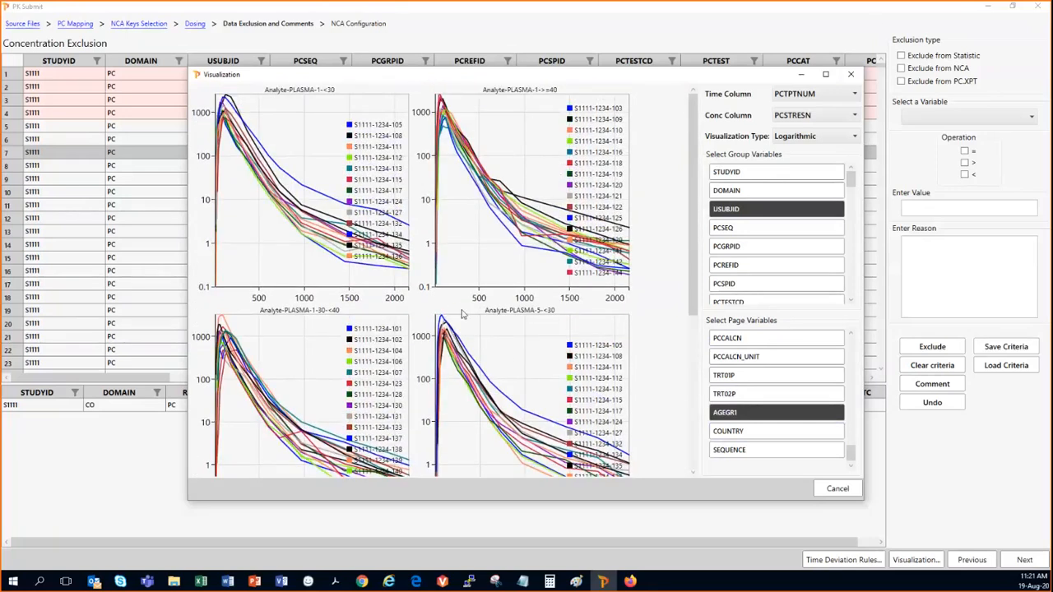
left_click(852, 74)
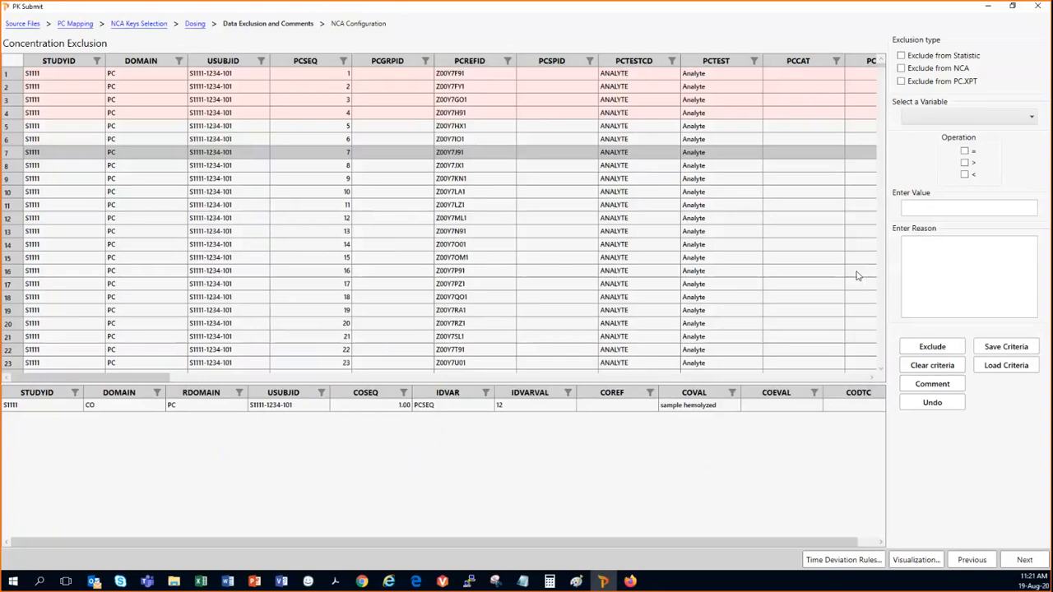
Limit the default time deviation rule to nominal times greater than 0 hr and less than 4 hr
left_click(847, 560)
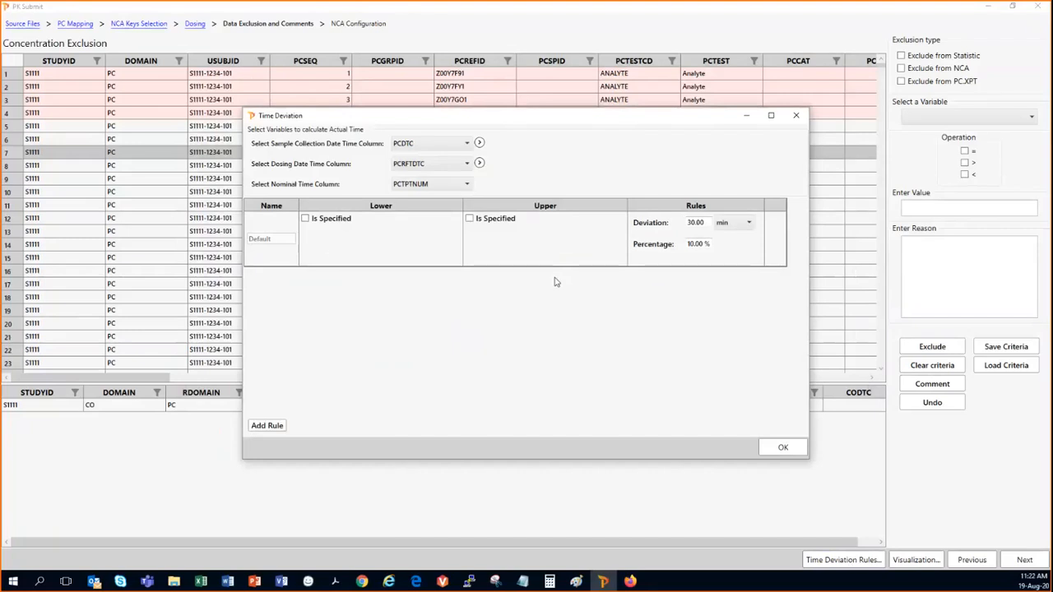
left_click(304, 219)
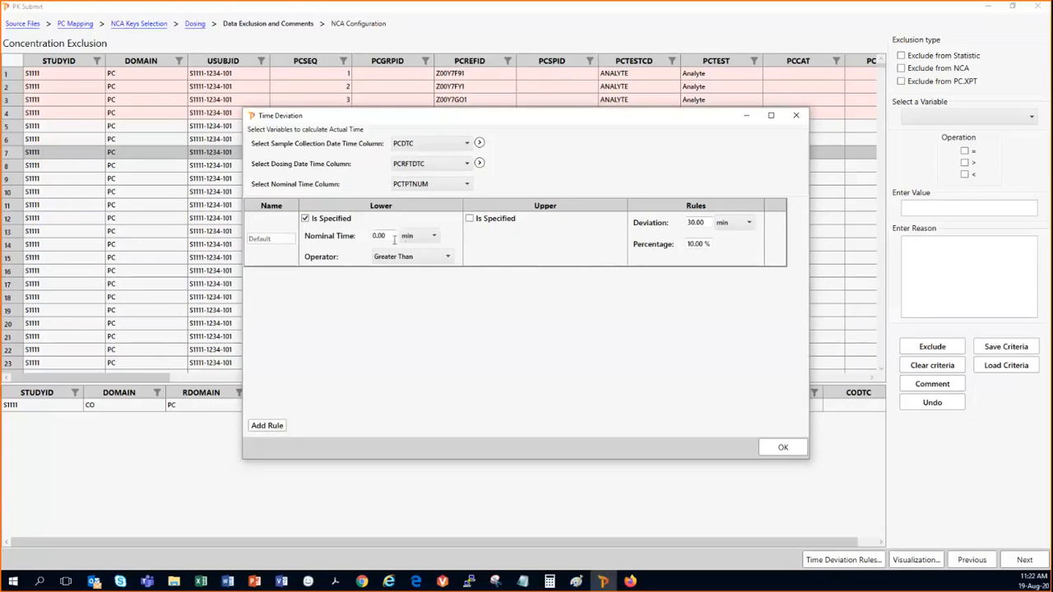
left_click(429, 236)
left_click(418, 261)
left_click(469, 220)
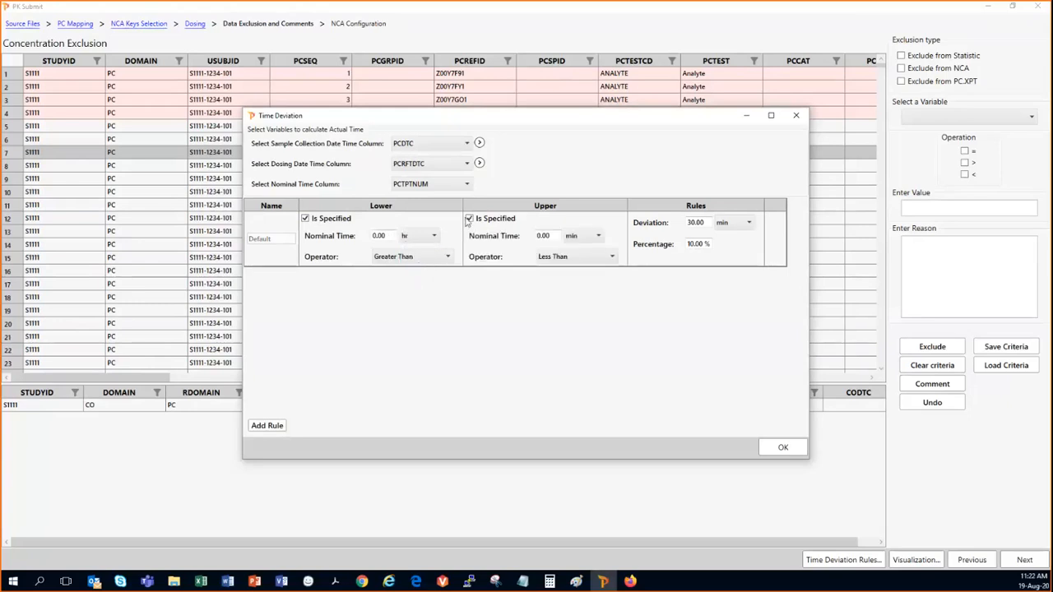
double_click(548, 236)
type("4")
left_click(597, 236)
left_click(580, 261)
Set the default time deviation rule's deviation to 15 min and its percentage to 5%
double_click(697, 223)
type("15")
double_click(695, 244)
type("5")
Add a second time deviation rule with a lower limit of nominal time greater than 4 hr
left_click(266, 425)
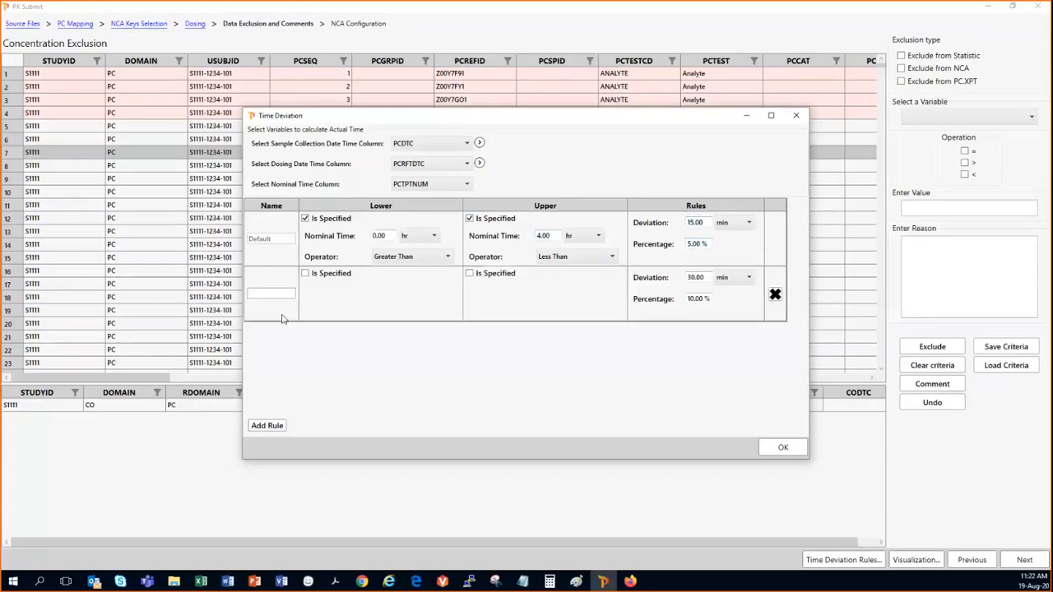
left_click(305, 274)
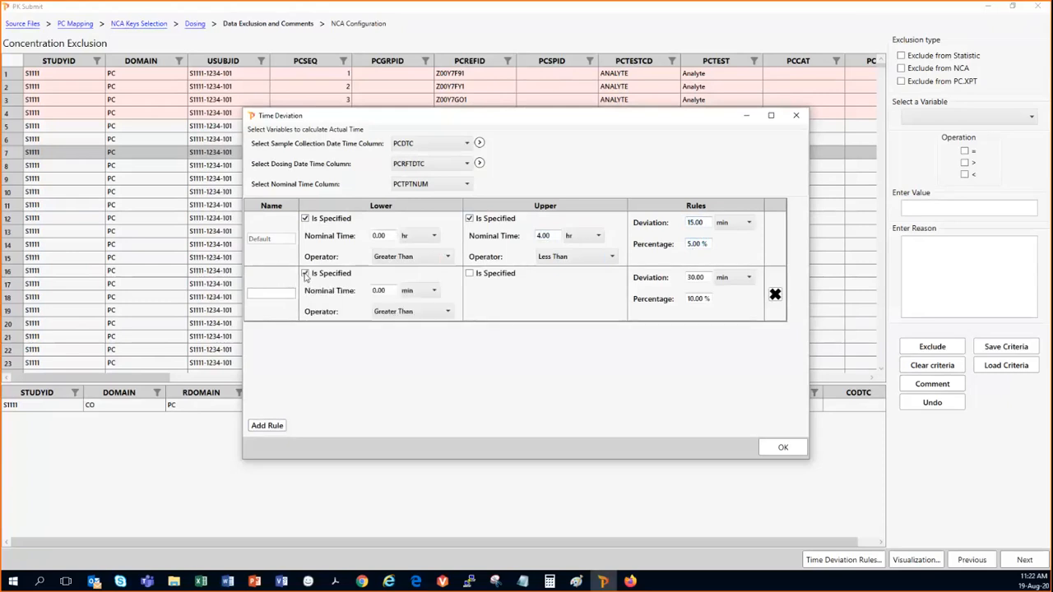
left_click(433, 291)
left_click(407, 316)
left_click(387, 289)
type("4")
Give the second time deviation rule an upper limit of nominal time less than 24 hr and accept the rules
left_click(469, 273)
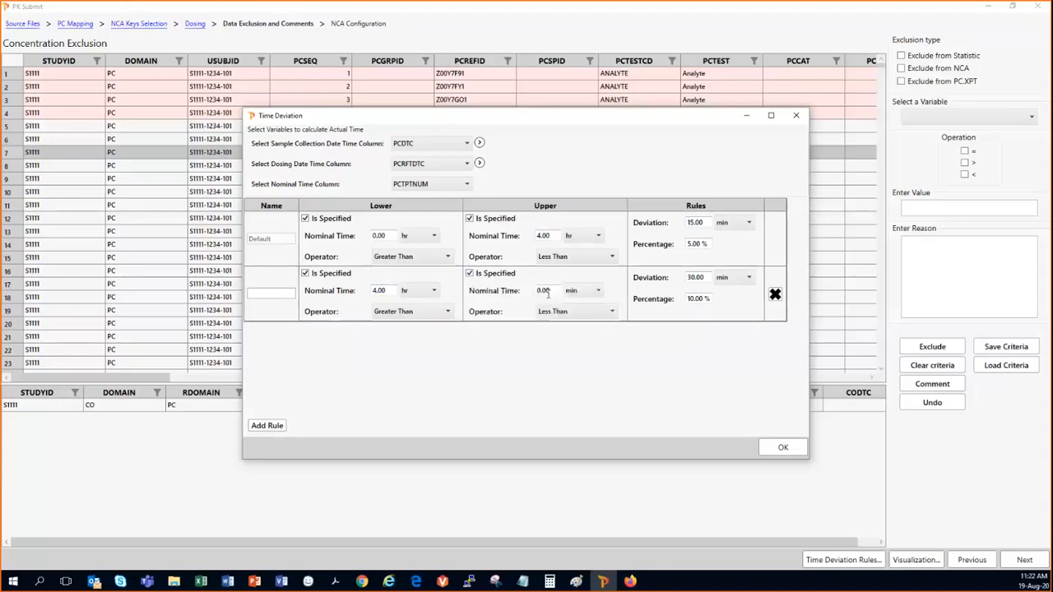
left_click(553, 290)
type("24")
left_click(592, 293)
left_click(585, 320)
left_click(783, 447)
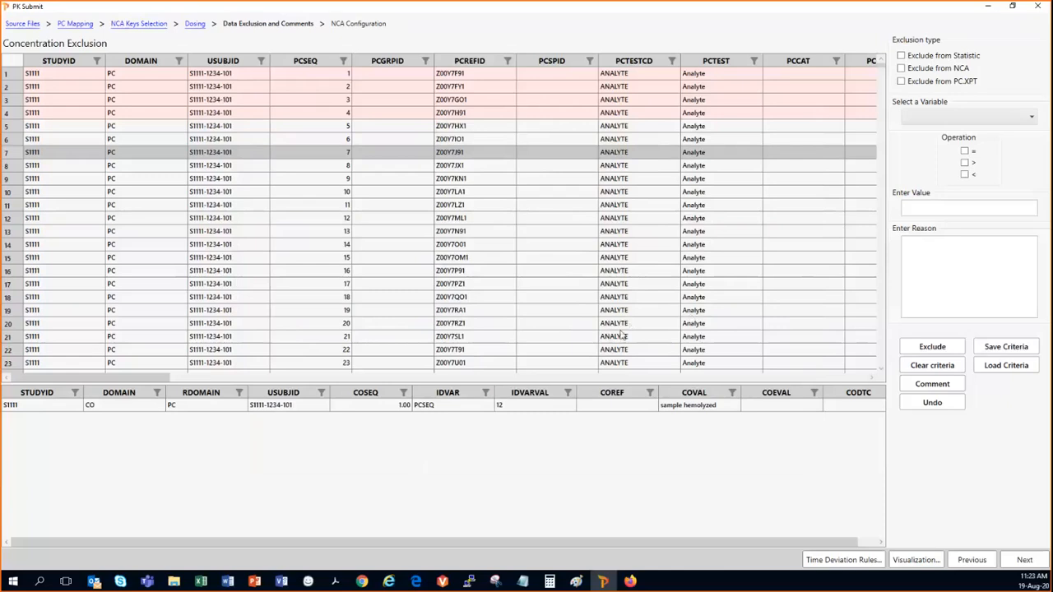
Proceed to the NCA configuration, set the oral analyte's dose type to Extravascular, and compute concentrations at time 4
left_click(1024, 560)
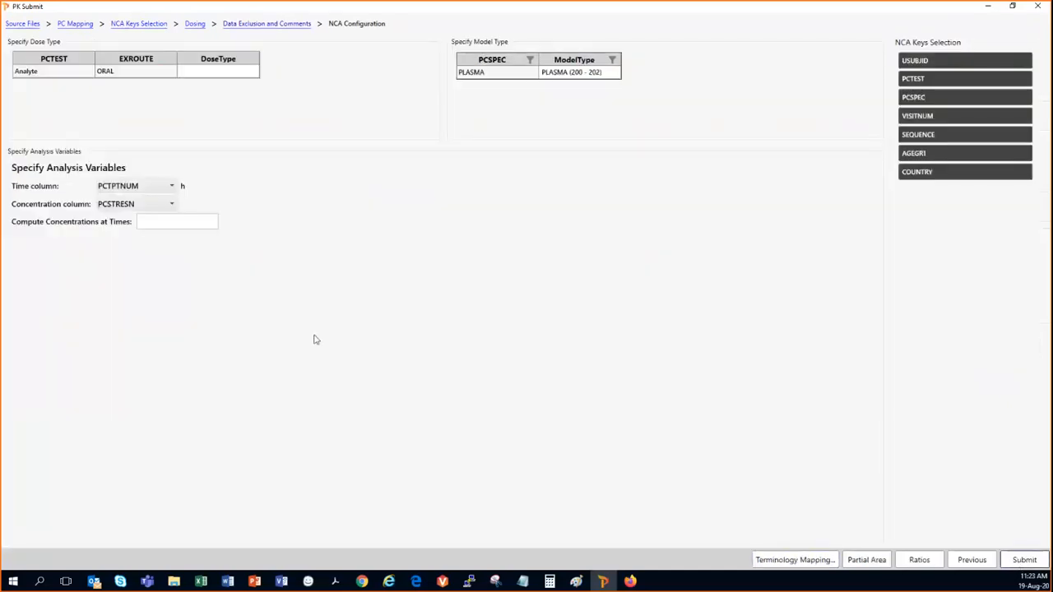
left_click(255, 73)
left_click(255, 72)
left_click(228, 85)
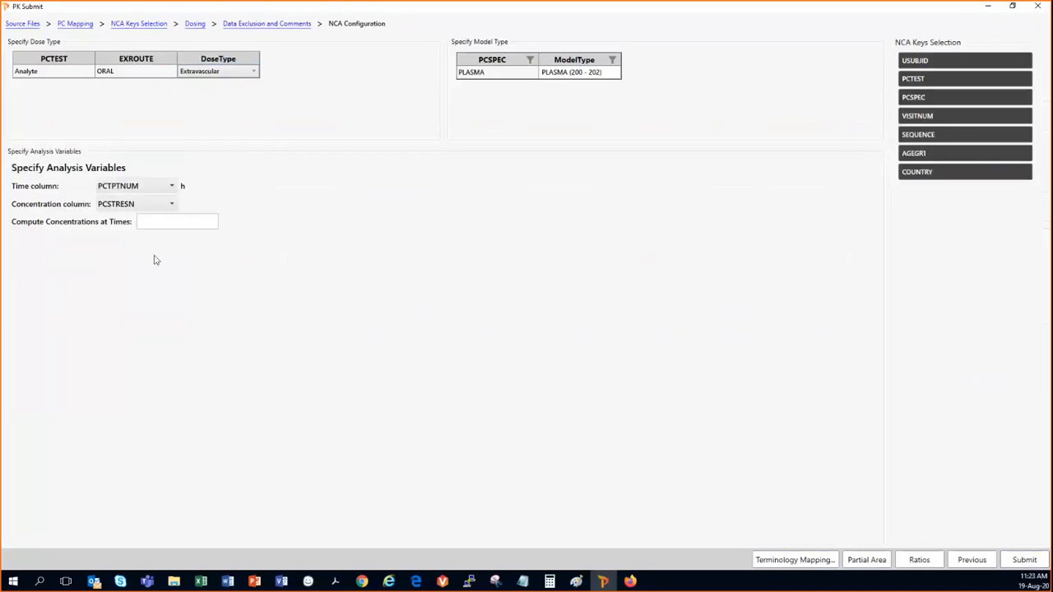
left_click(166, 222)
type("4")
Review the model types available for the PLASMA specimen
left_click(610, 77)
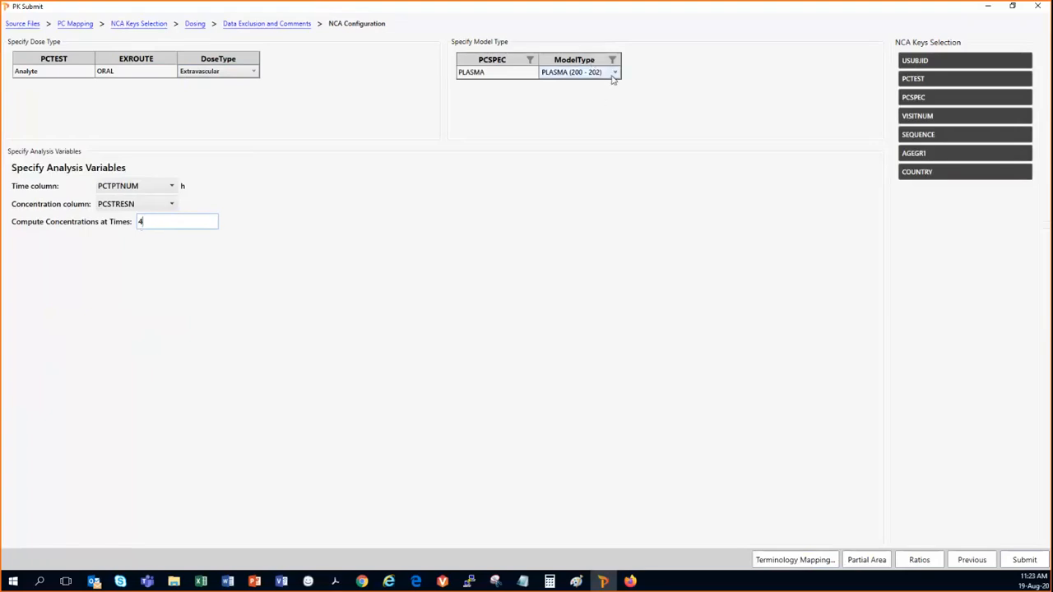
left_click(612, 76)
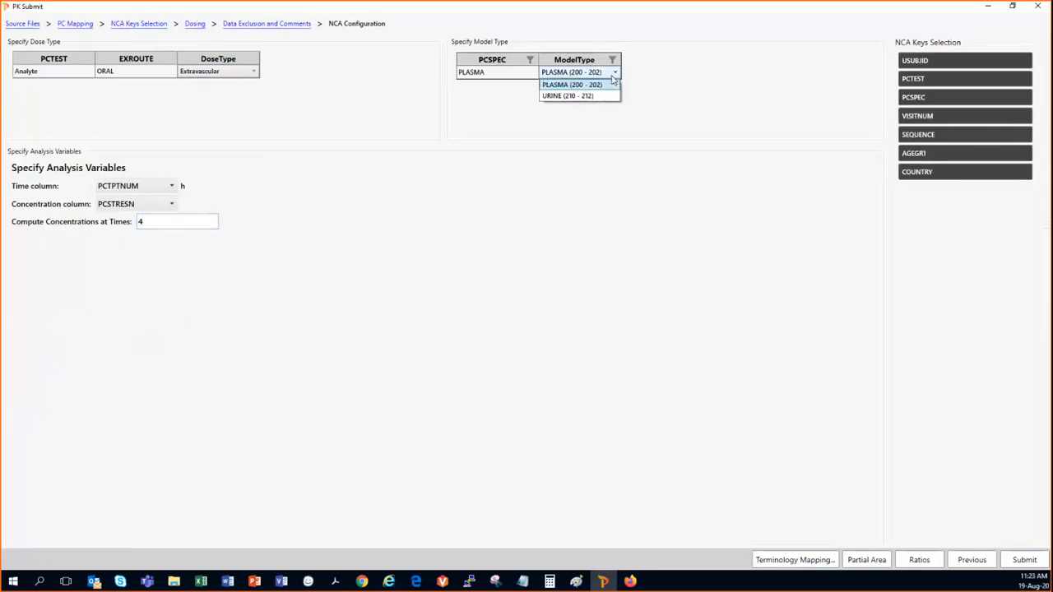
left_click(612, 77)
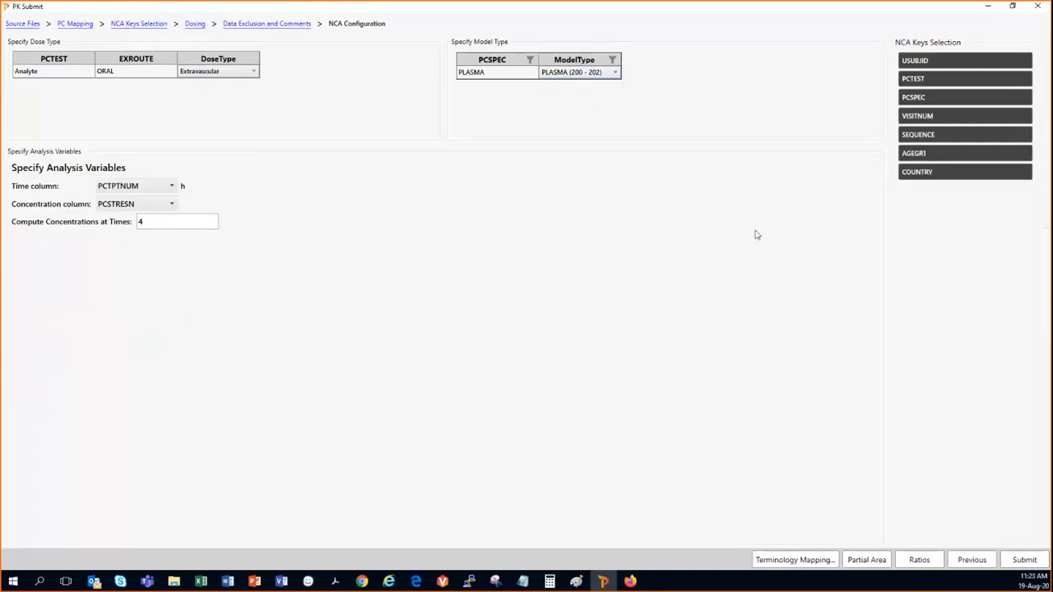
Open the controlled terminology mapping and review the matrix code list available for PLASMA
left_click(810, 560)
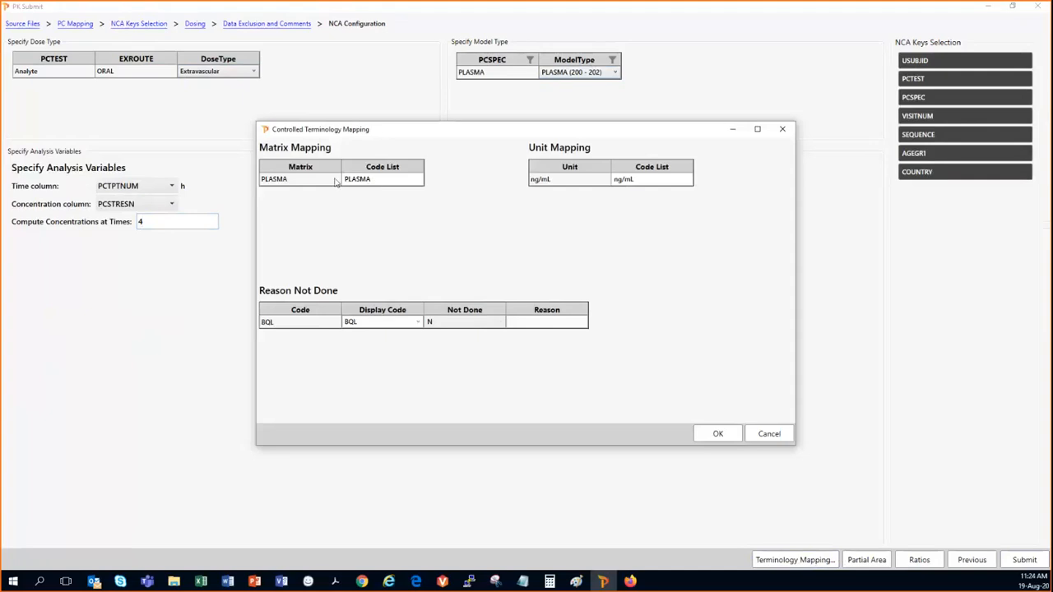
left_click(416, 183)
left_click(416, 182)
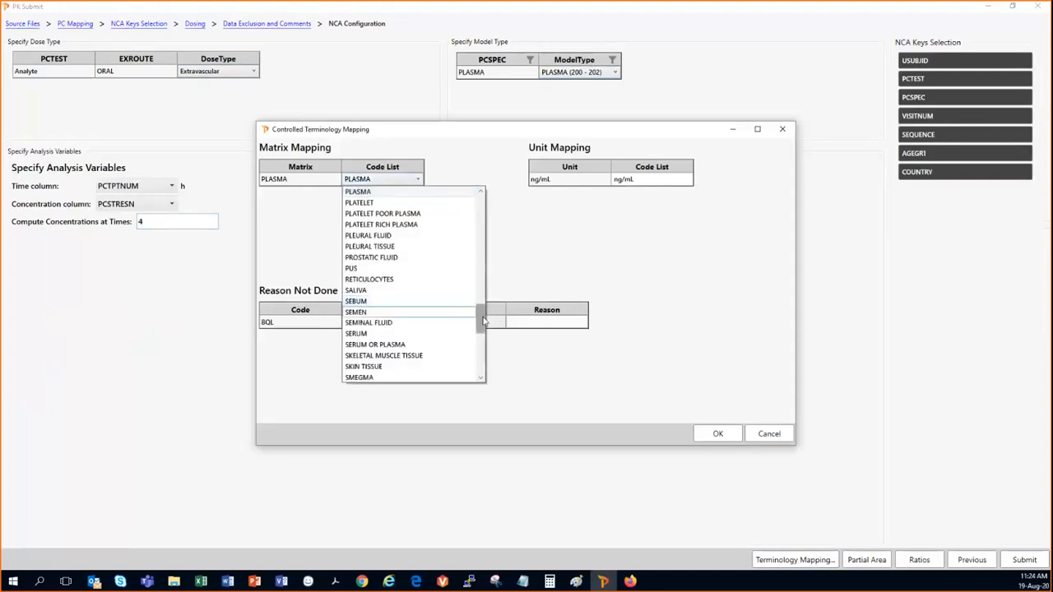
left_click_drag(483, 321, 481, 215)
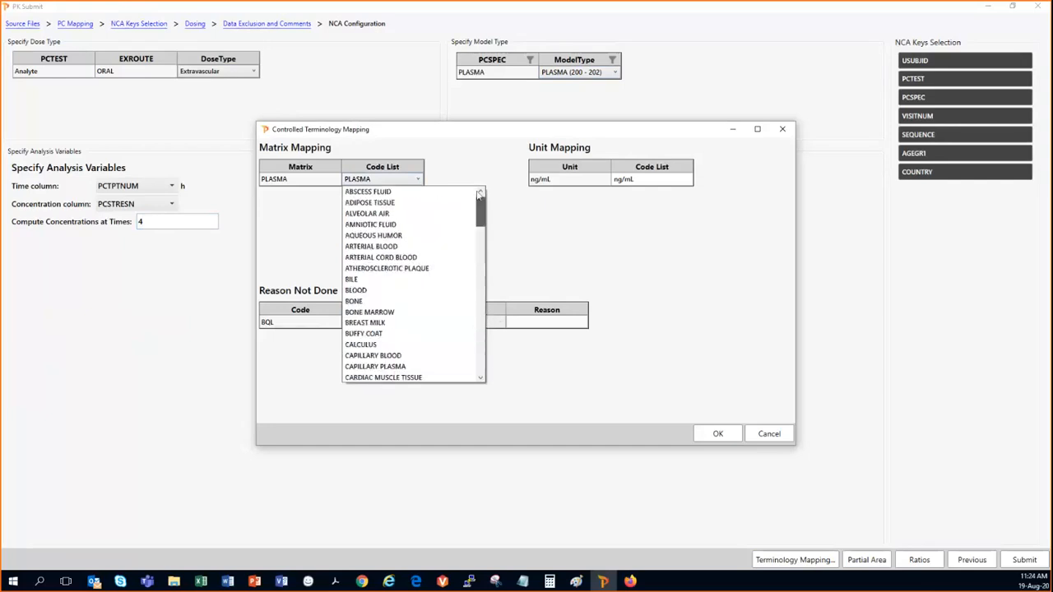
left_click(526, 222)
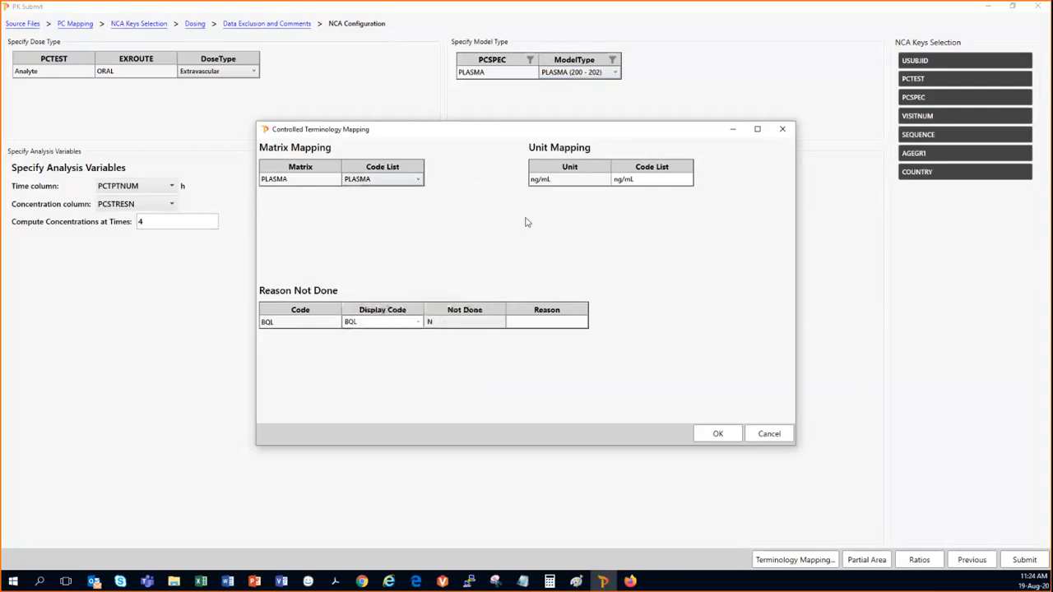
Review the unit code list for ng/mL and accept the controlled terminology mapping
left_click(689, 182)
left_click(689, 182)
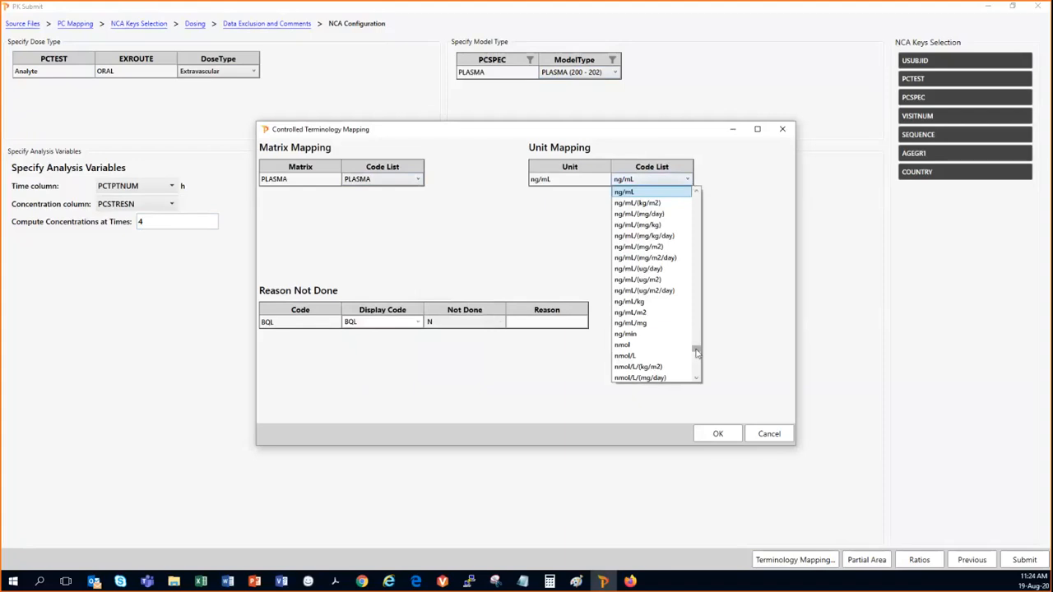
left_click_drag(695, 352, 703, 196)
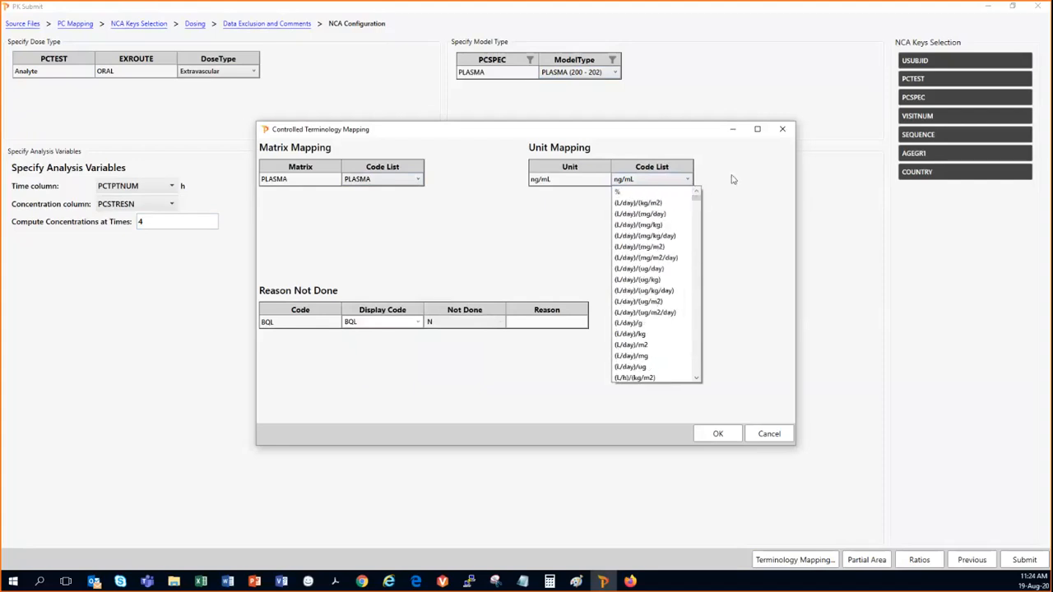
left_click(728, 176)
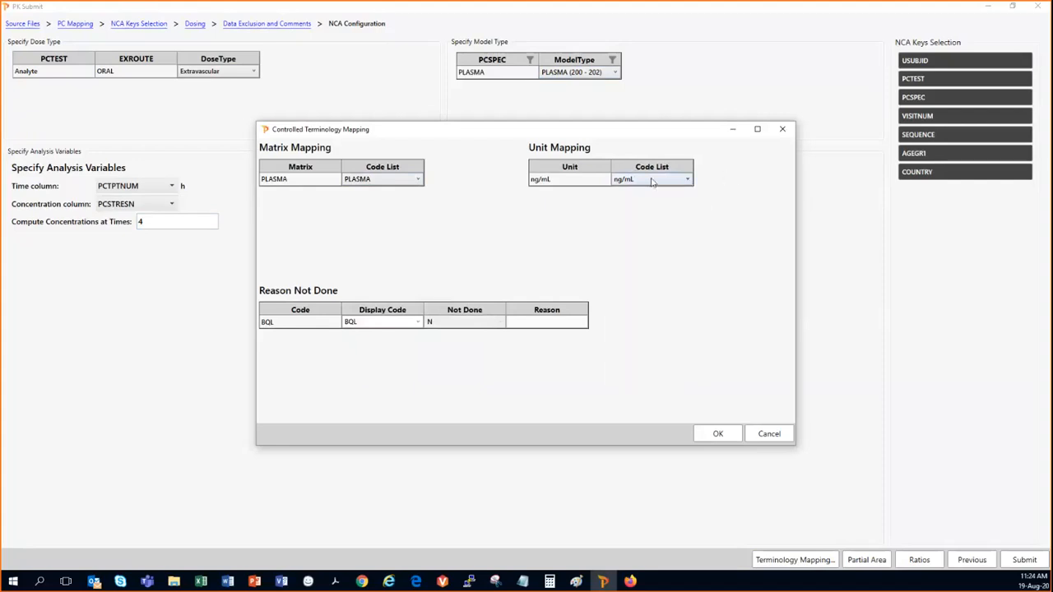
left_click(711, 434)
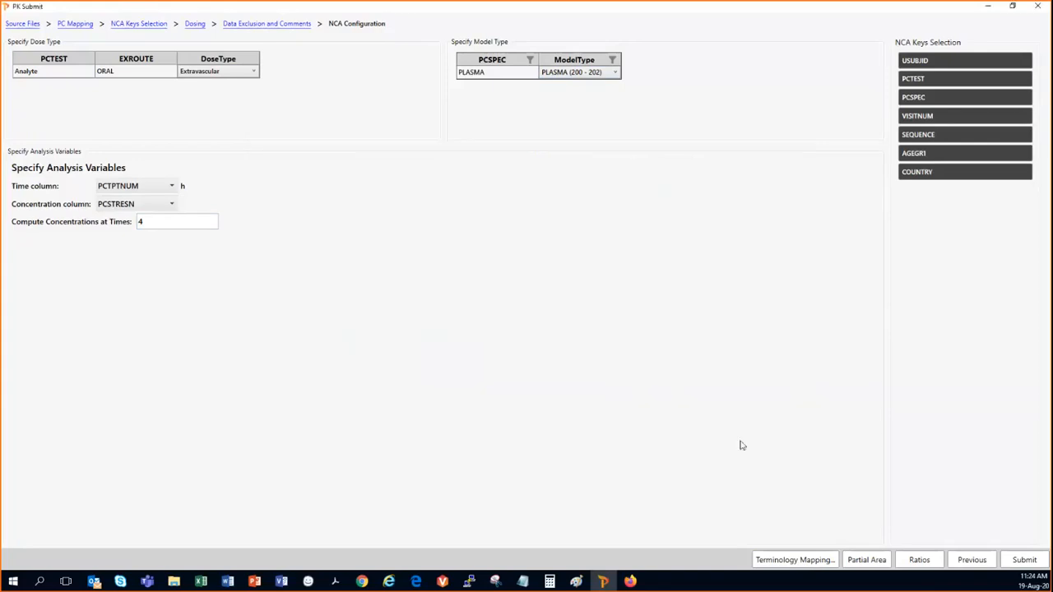
Review the start and end time columns in the partial areas table and accept it without adding any times
left_click(867, 560)
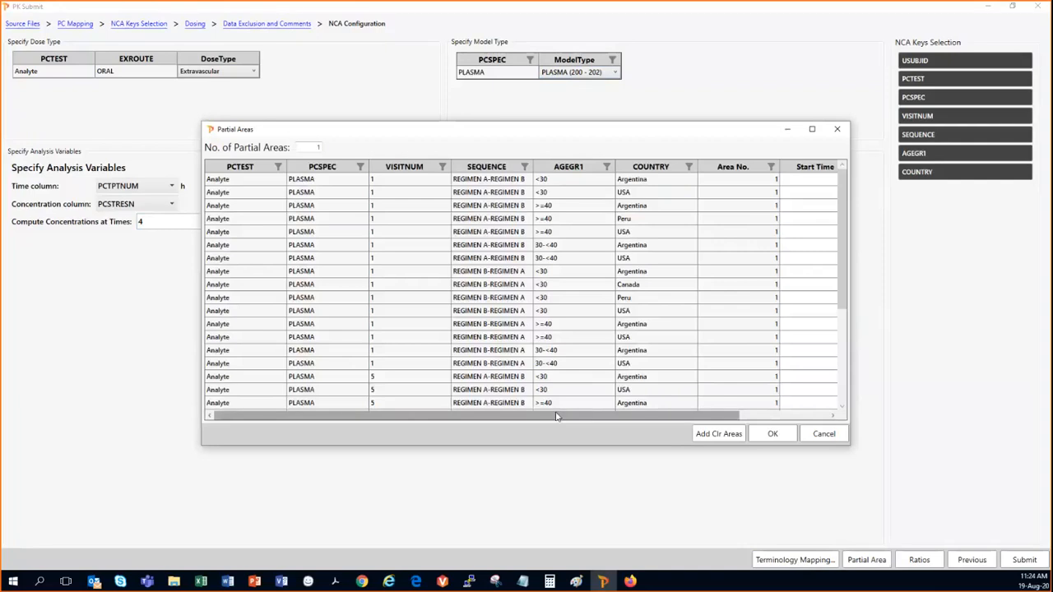
left_click_drag(541, 417, 717, 421)
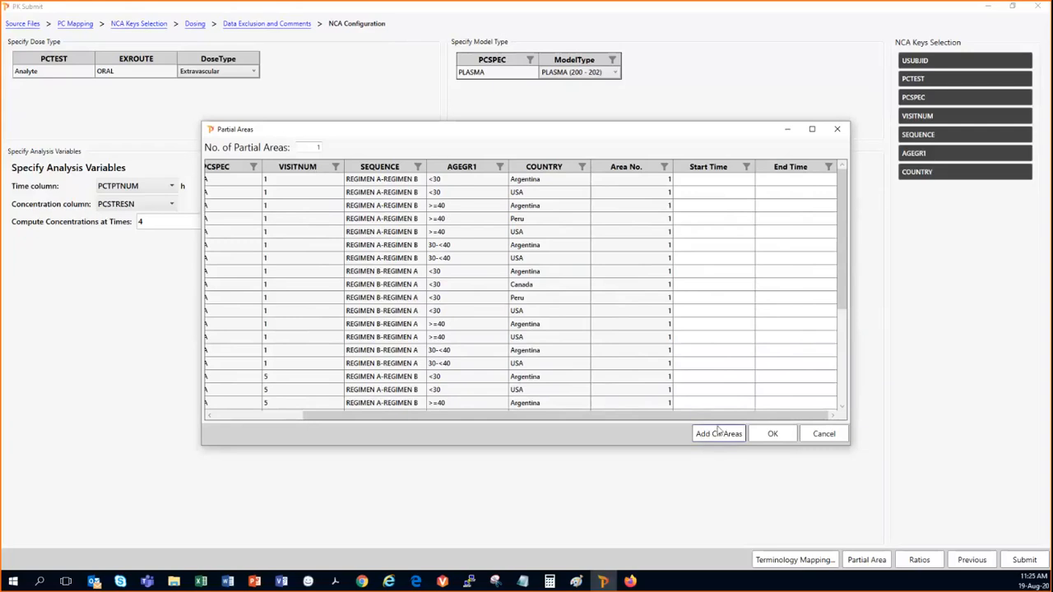
left_click(774, 436)
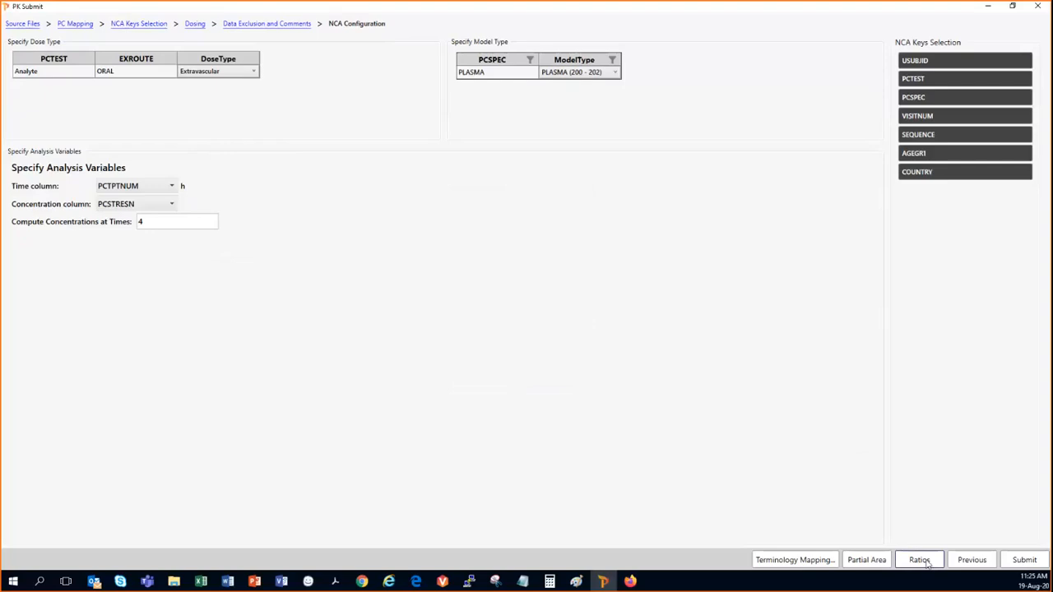
Save an accumulation ratio for AUClast with VISITNUM reference occasion 1 and test occasion 5
left_click(919, 560)
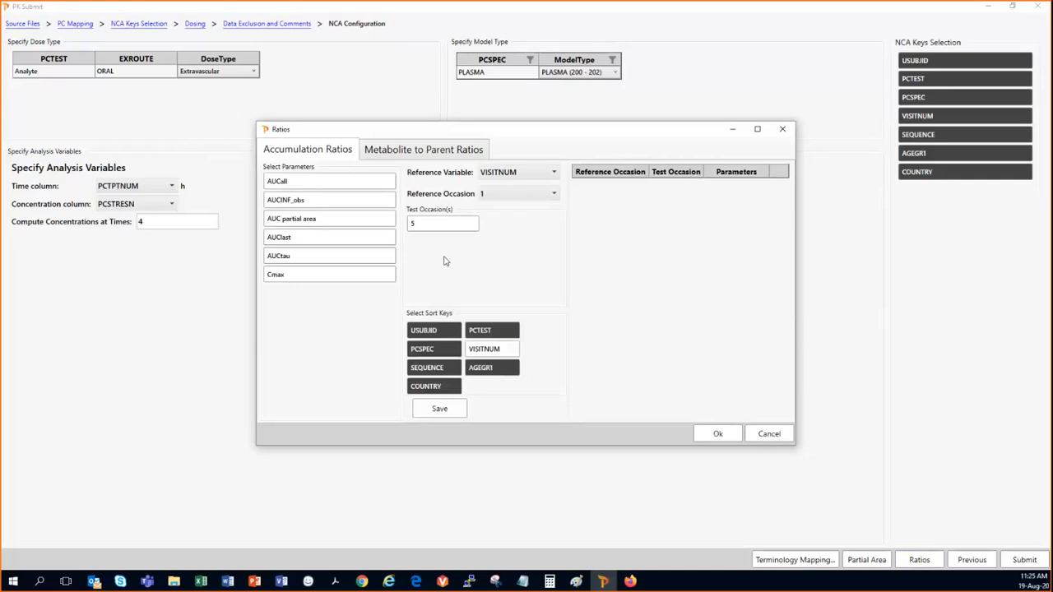
left_click(304, 240)
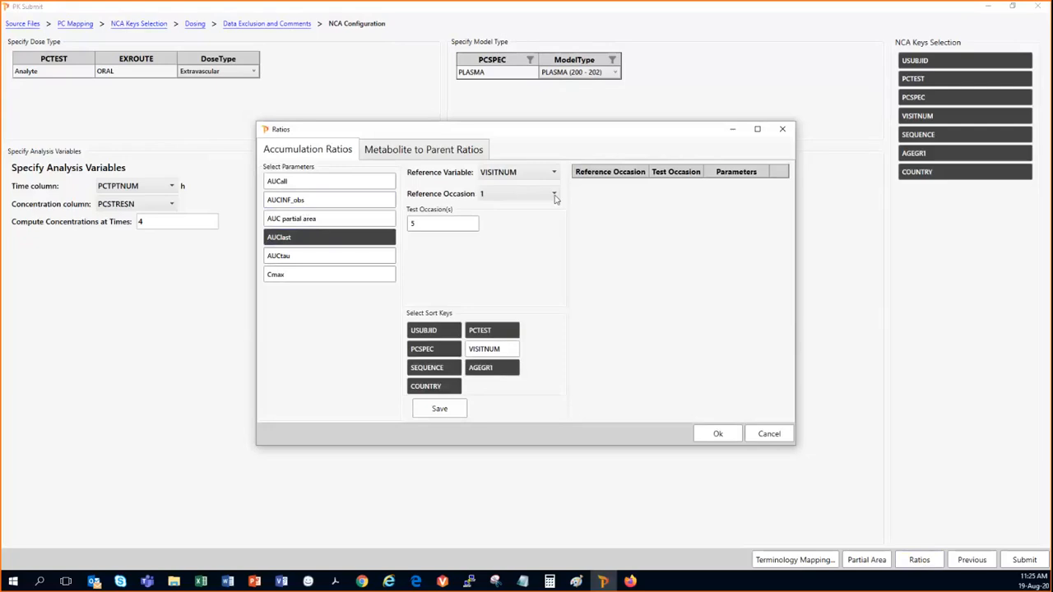
left_click(447, 230)
left_click(451, 412)
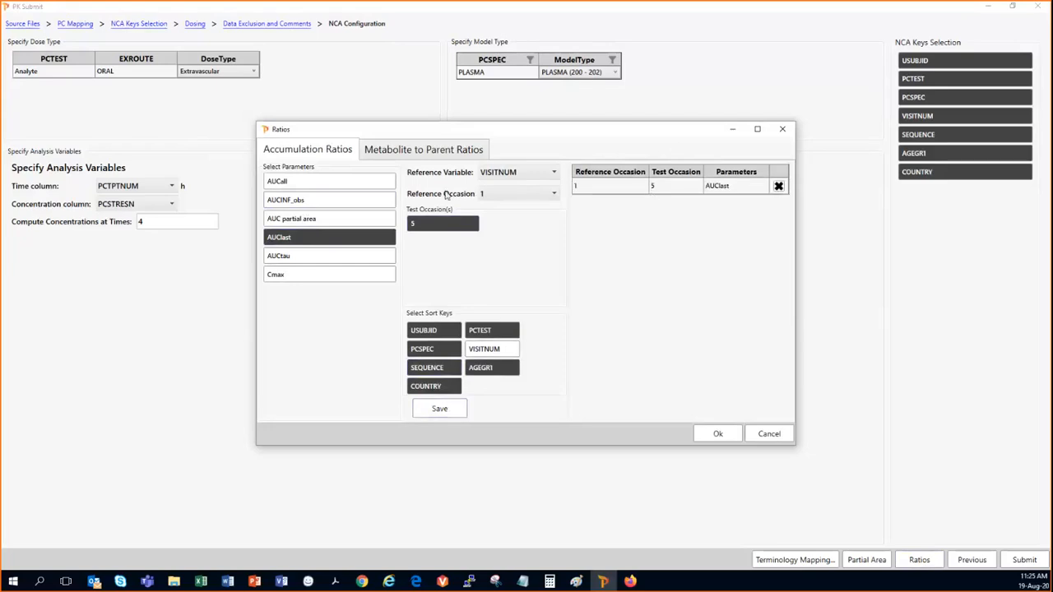
Examine the metabolite to parent ratio settings and the available reference analytes
left_click(385, 156)
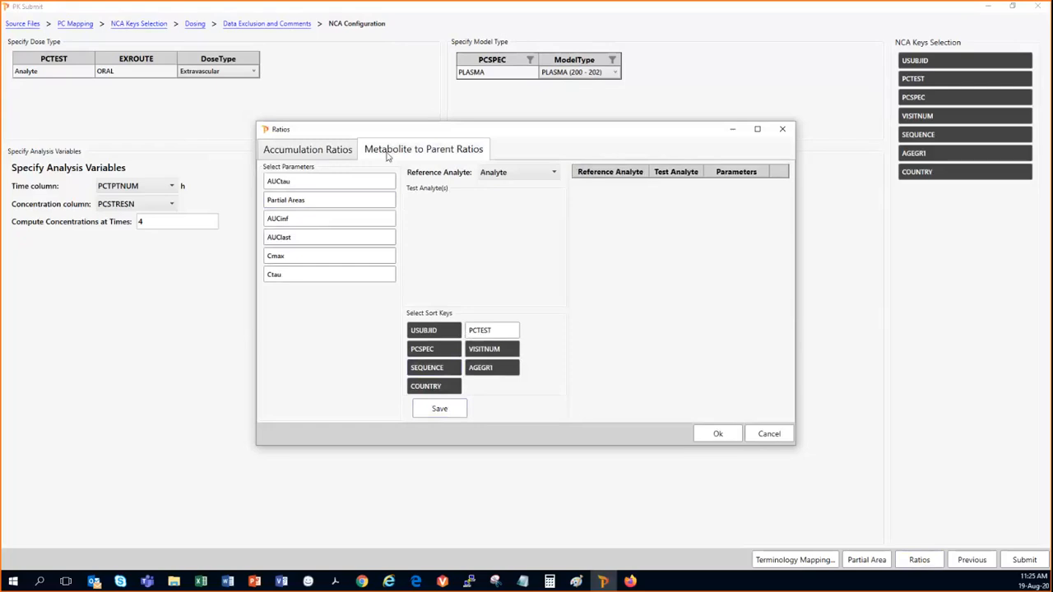
left_click(554, 174)
left_click(502, 195)
left_click(325, 153)
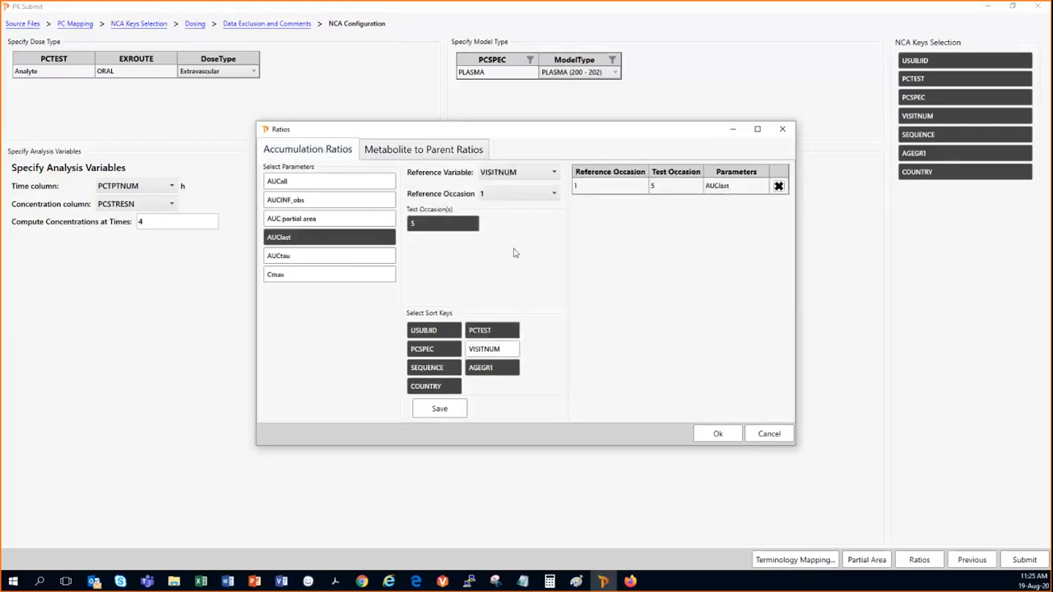
Accept the ratios and submit the NCA configuration to generate the Phoenix project
left_click(717, 436)
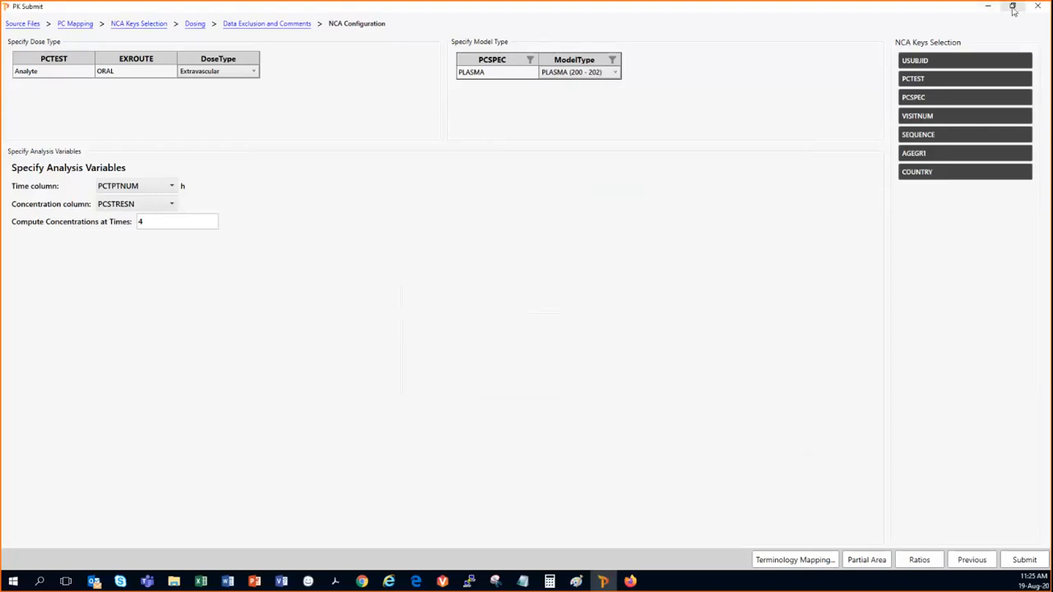
left_click(1012, 7)
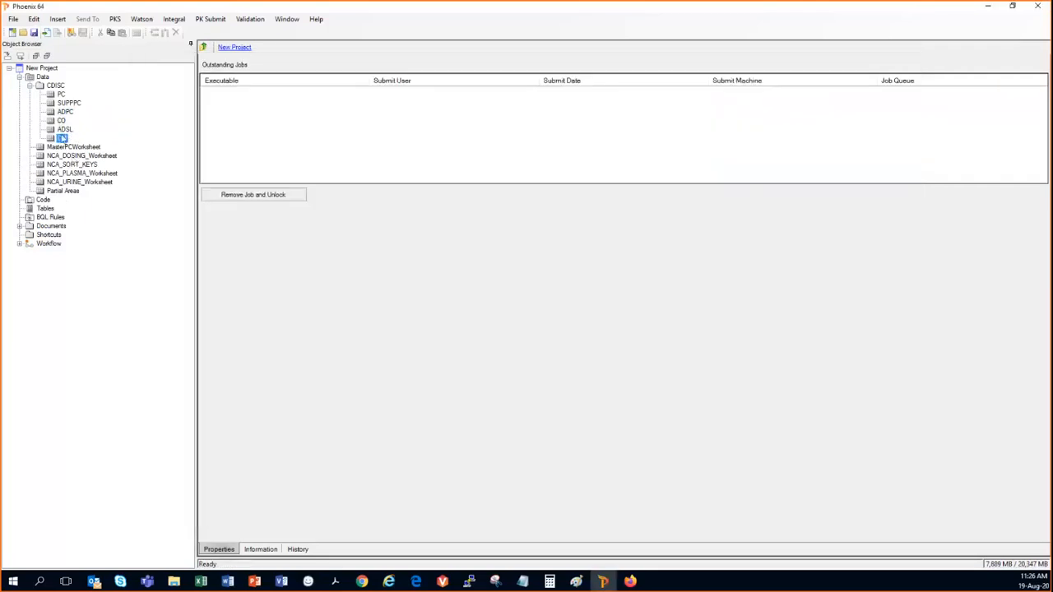
Inspect the DM, ADPC, SUPPPC and PC datasets in the CDISC folder, and read the validation report
left_click(62, 139)
left_click(63, 138)
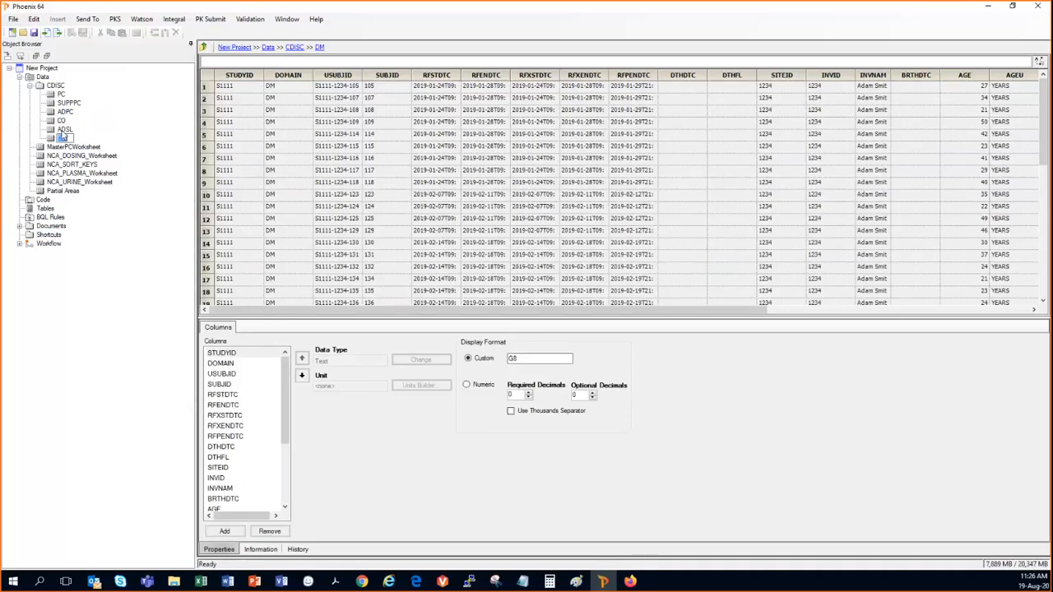
left_click(68, 112)
left_click(72, 103)
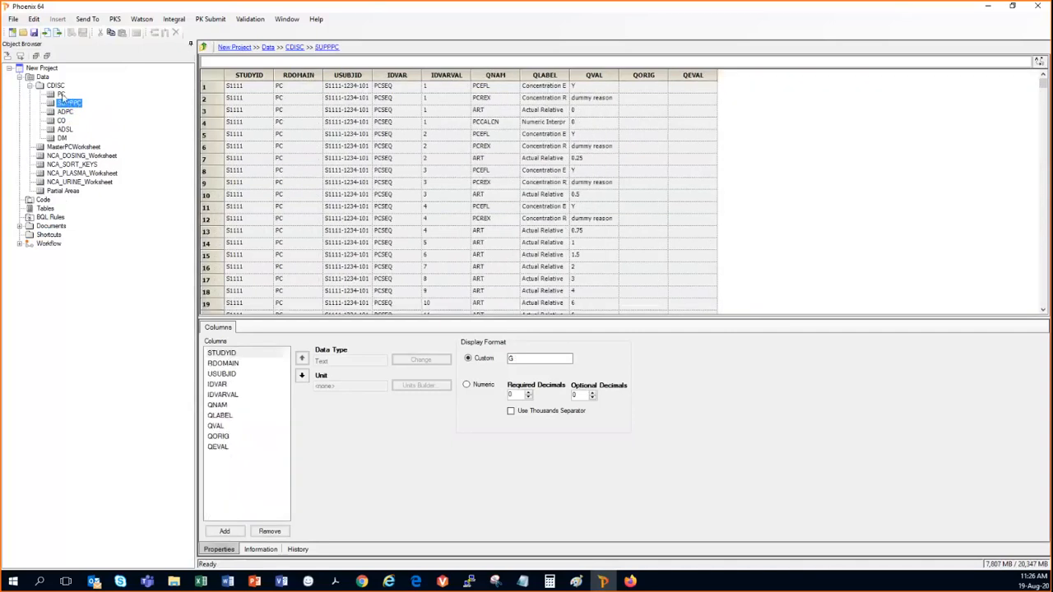
left_click(60, 94)
left_click(19, 226)
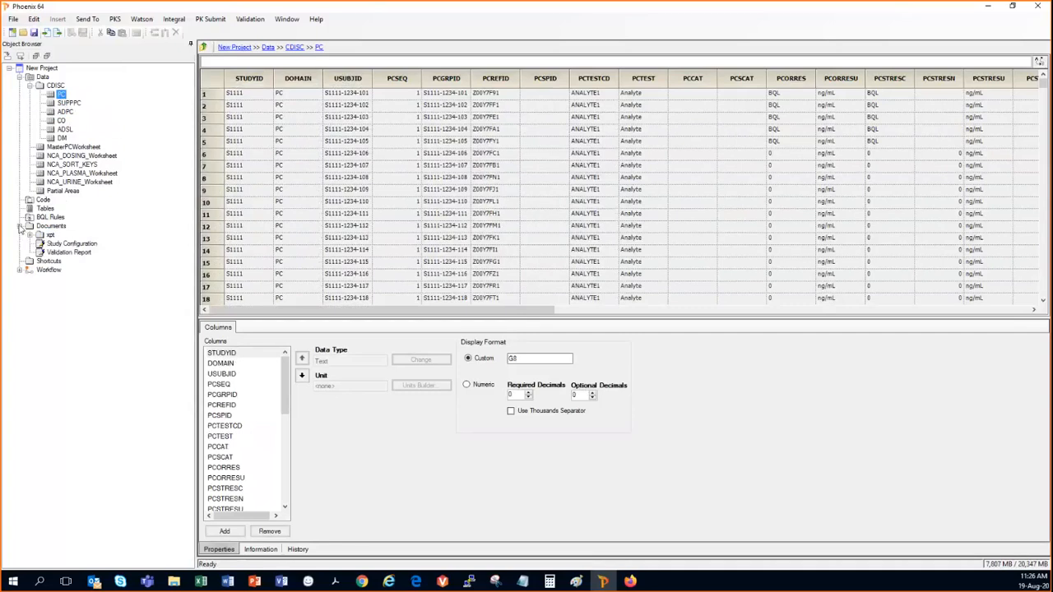
left_click(72, 252)
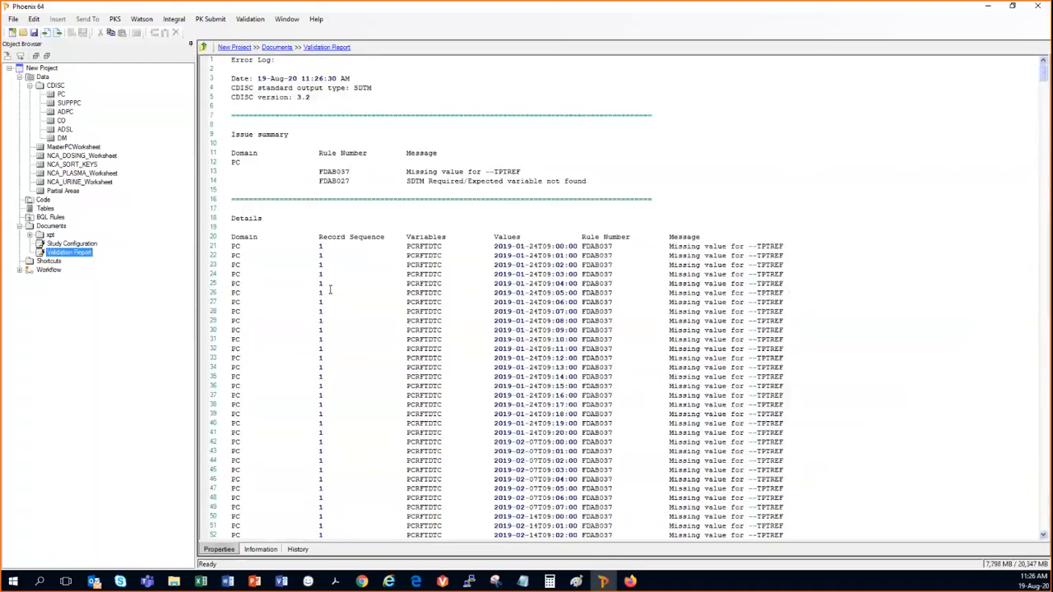
Open the NCA PLASMA object in the workflow and execute it
left_click(20, 271)
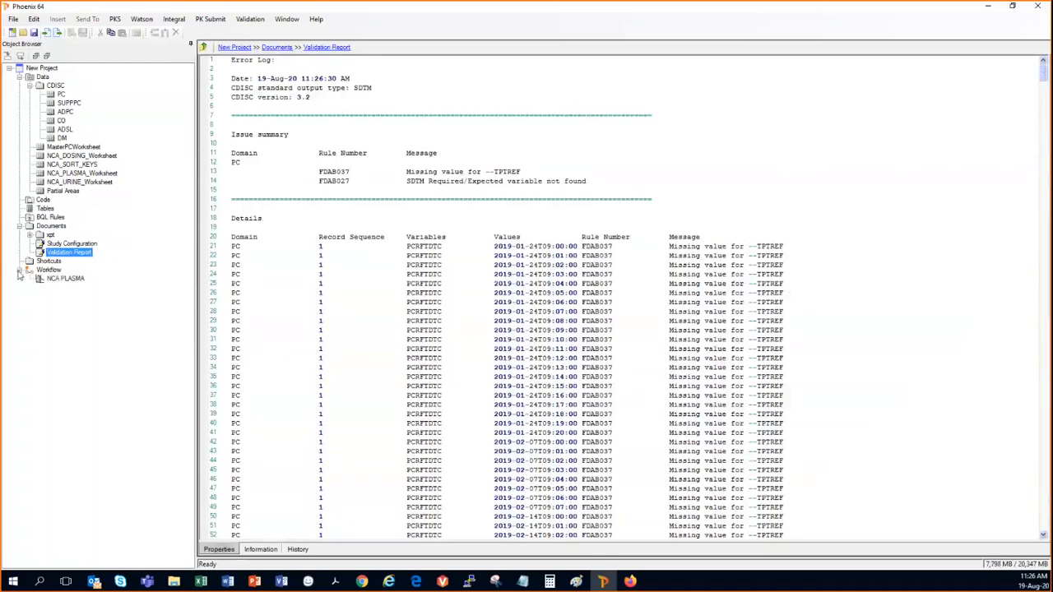
left_click(66, 280)
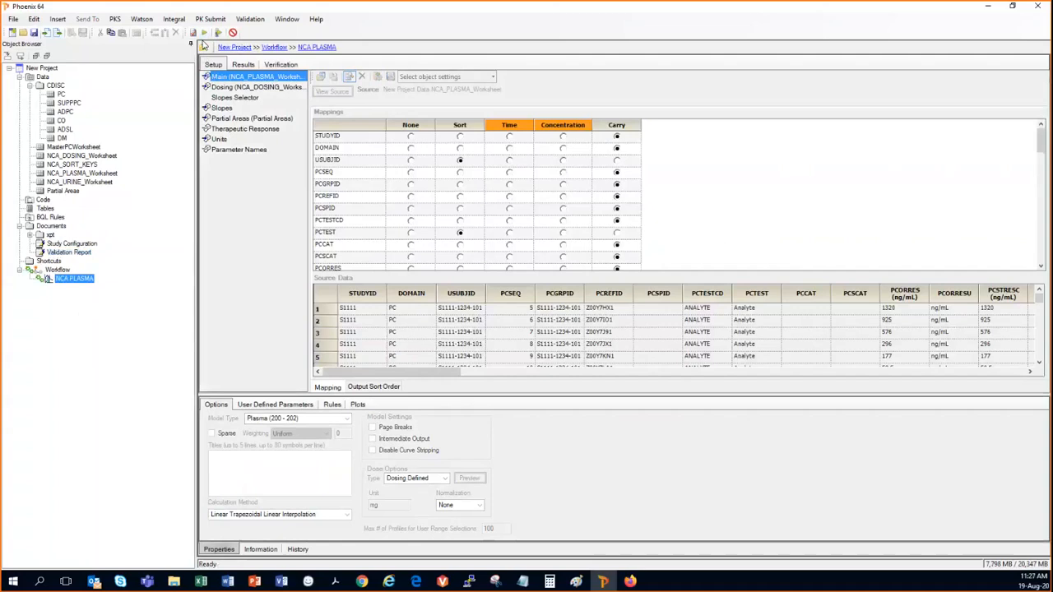
left_click(203, 47)
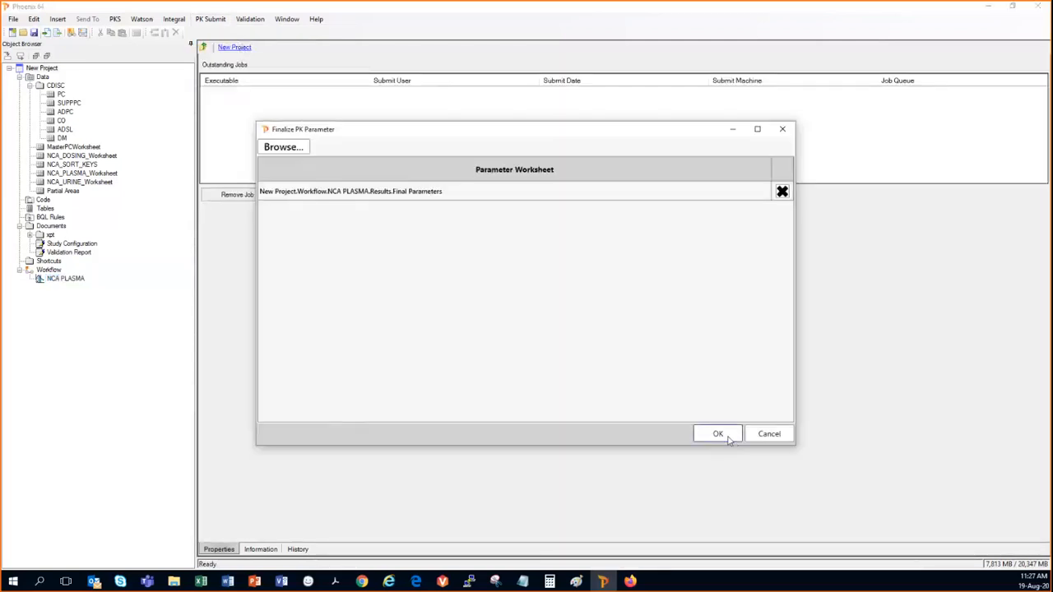
Finalize PK parameters from the NCA PLASMA Final Parameters worksheet, adding C4 to the selected parameters, and proceed to parameter exclusion
left_click(727, 439)
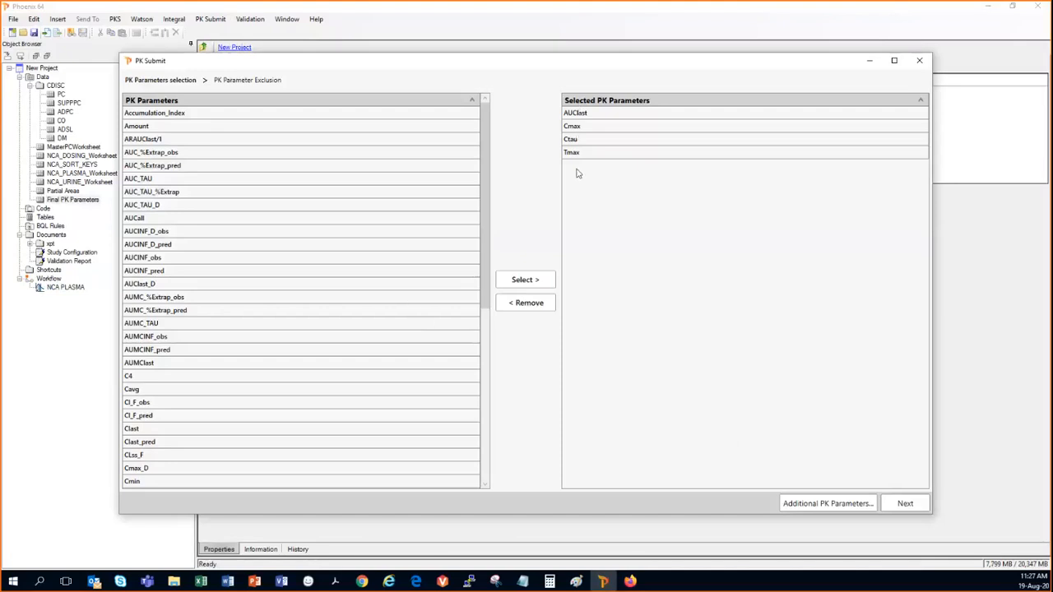
left_click_drag(203, 378, 705, 217)
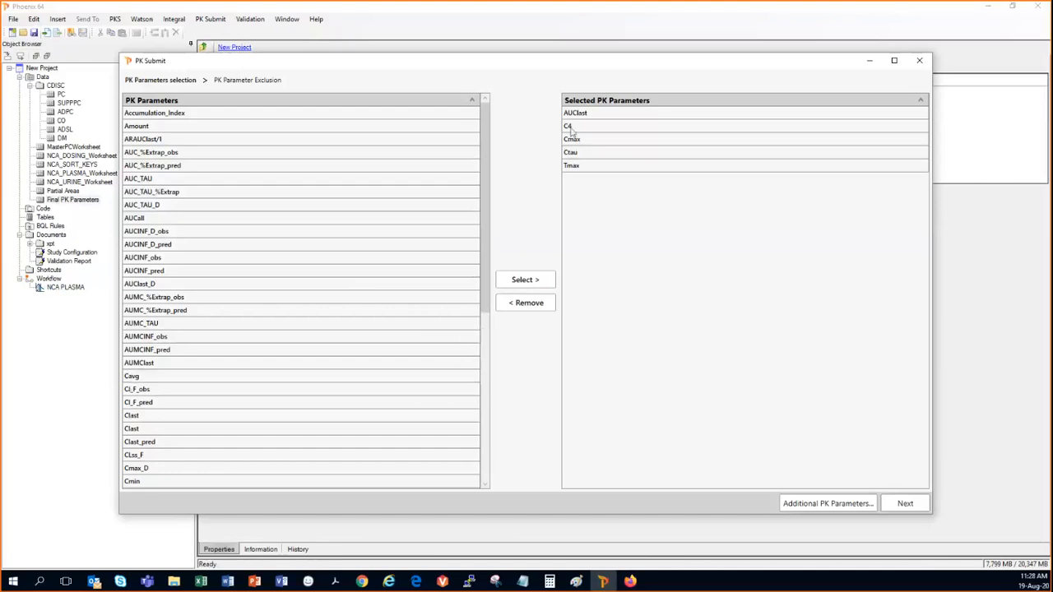
left_click(902, 504)
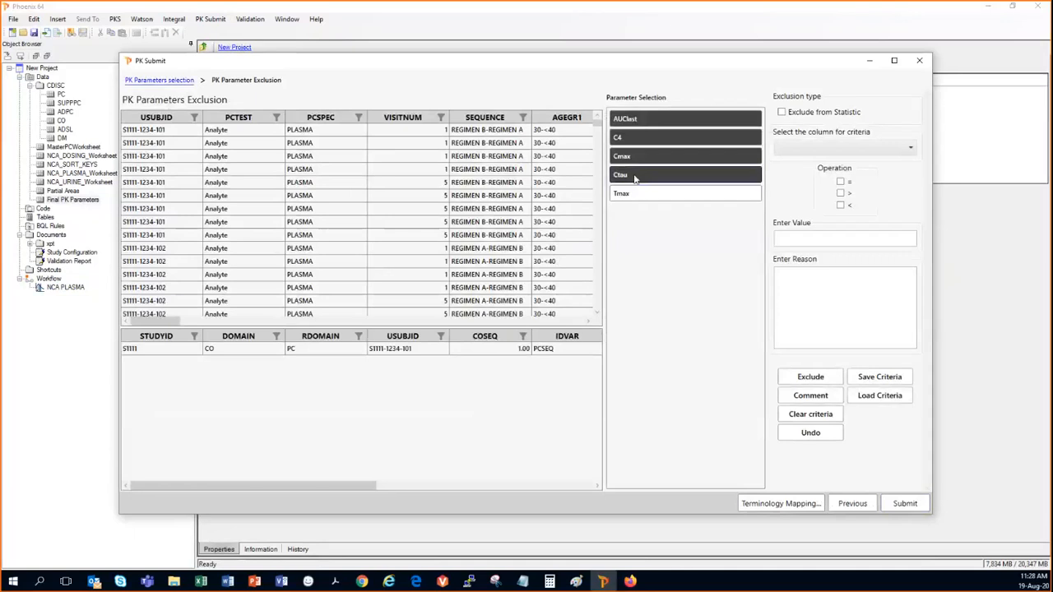
Exclude C4 from statistics where the parameter AUC_%Extrap_obs is greater than 20, giving the reason "terminal rule"
left_click(645, 134)
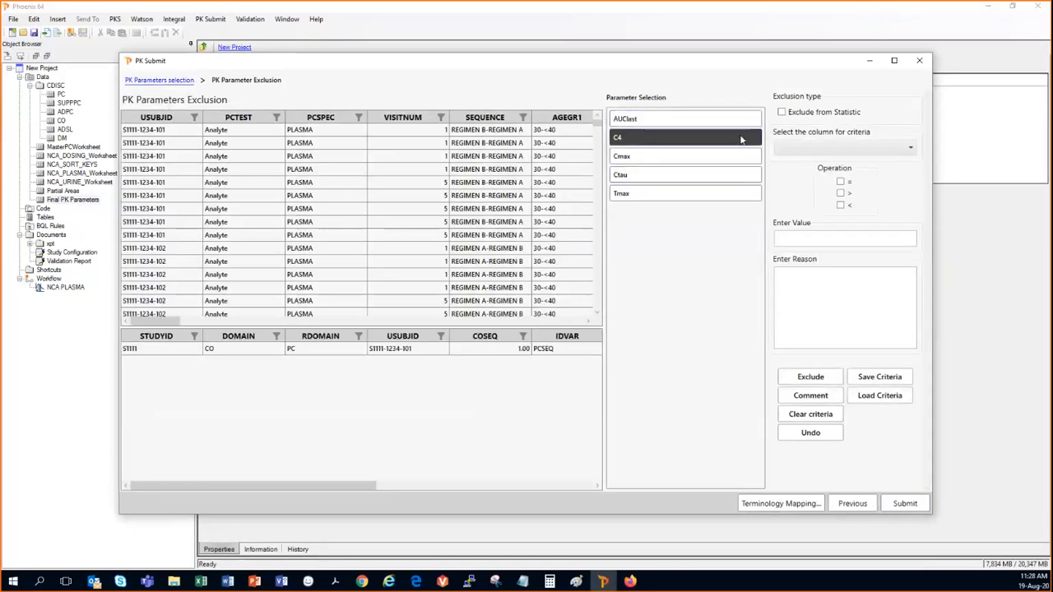
left_click(909, 148)
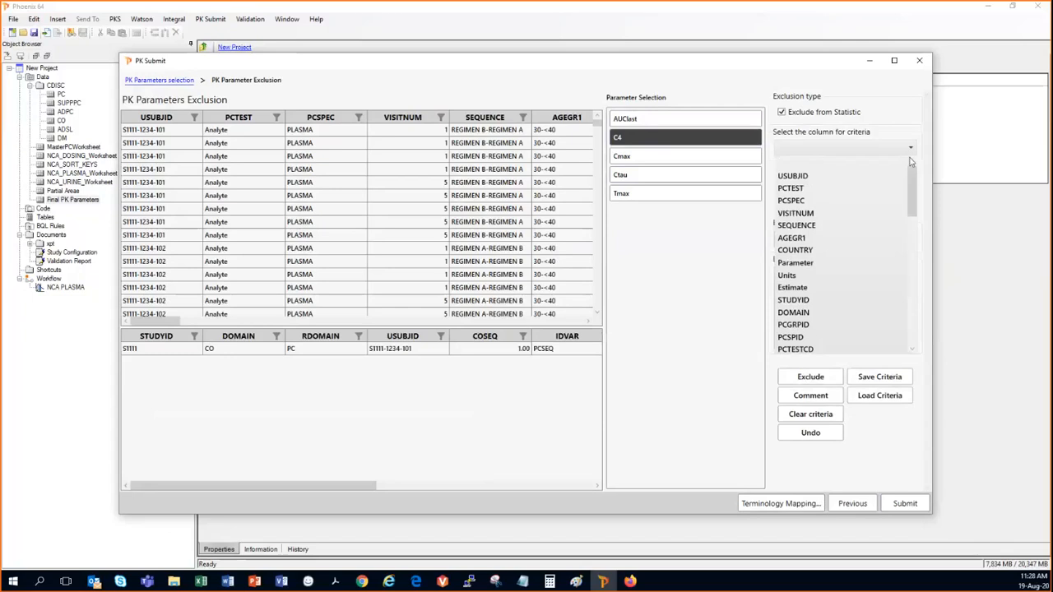
left_click(814, 262)
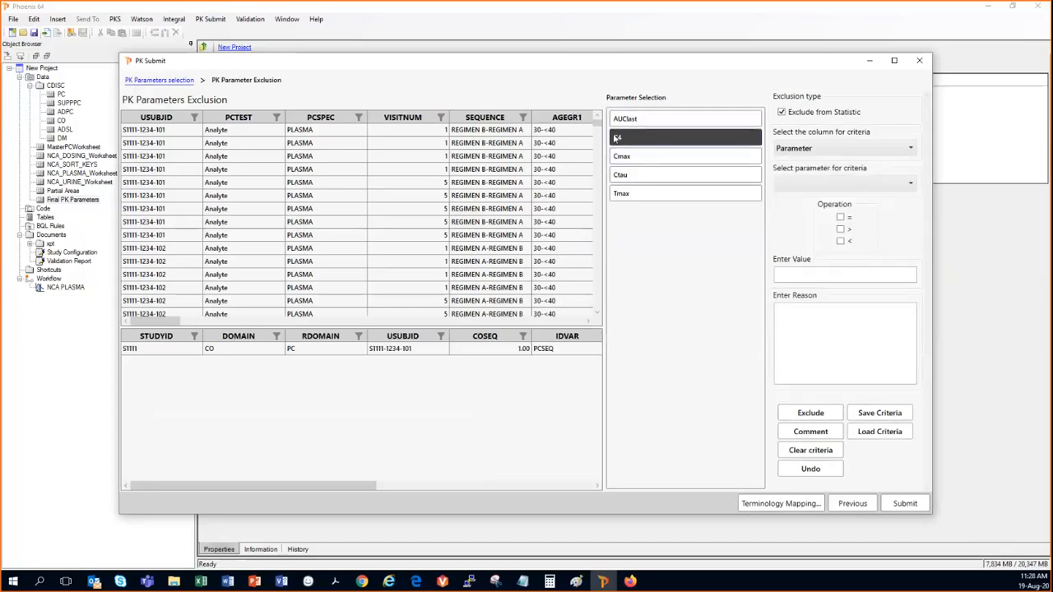
left_click(910, 185)
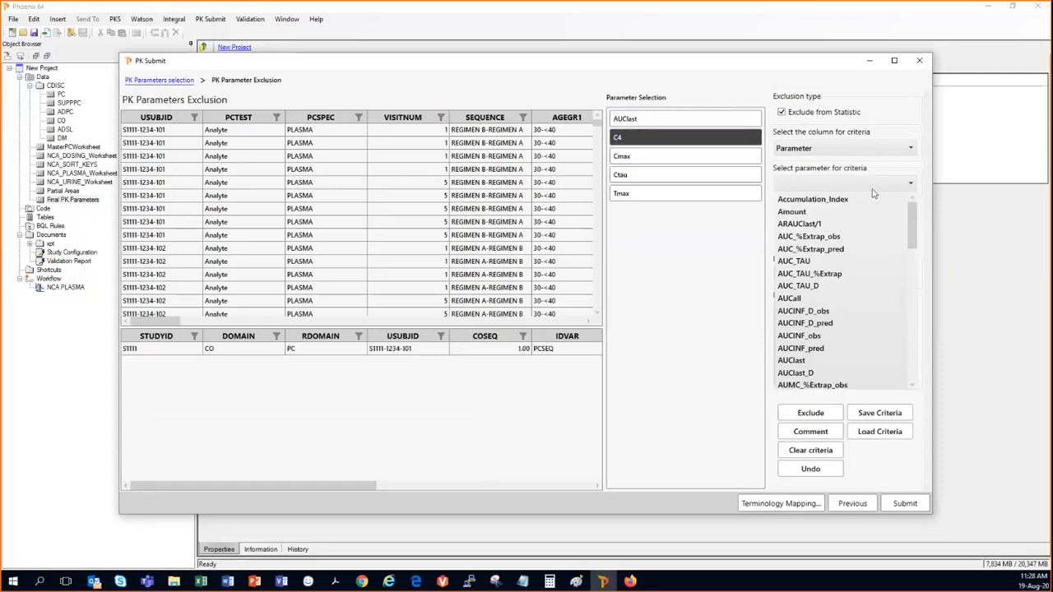
left_click(833, 236)
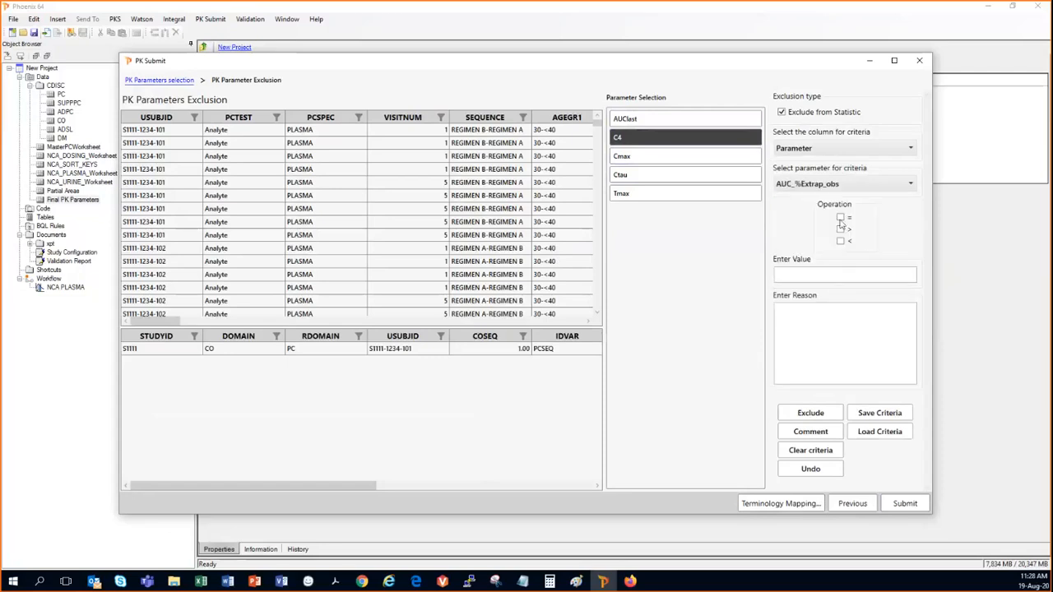
left_click(839, 229)
left_click(839, 275)
type("20")
key("Tab")
type("terminal ")
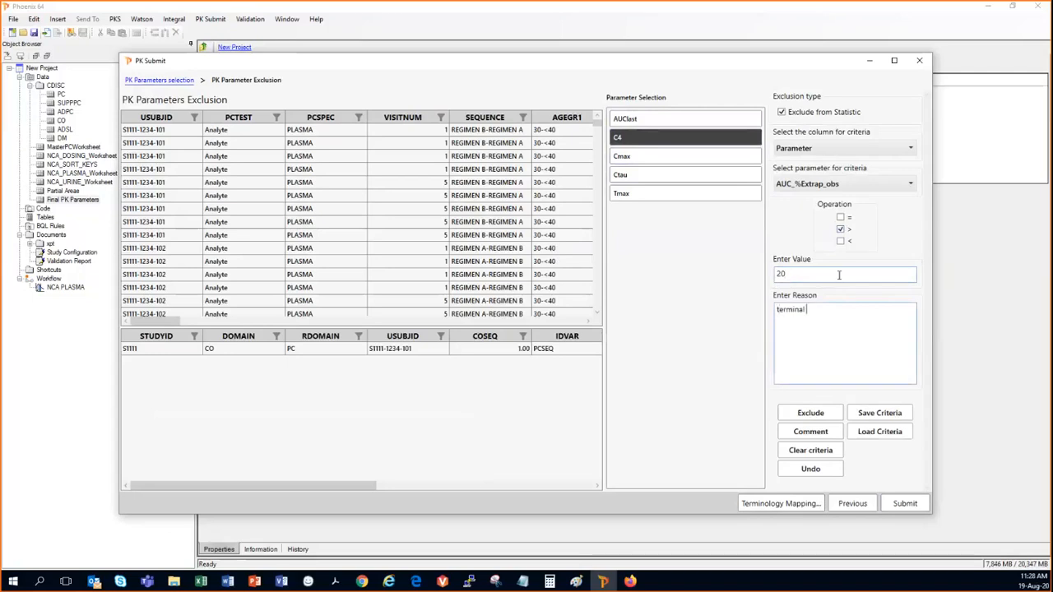
type("rule")
left_click(806, 415)
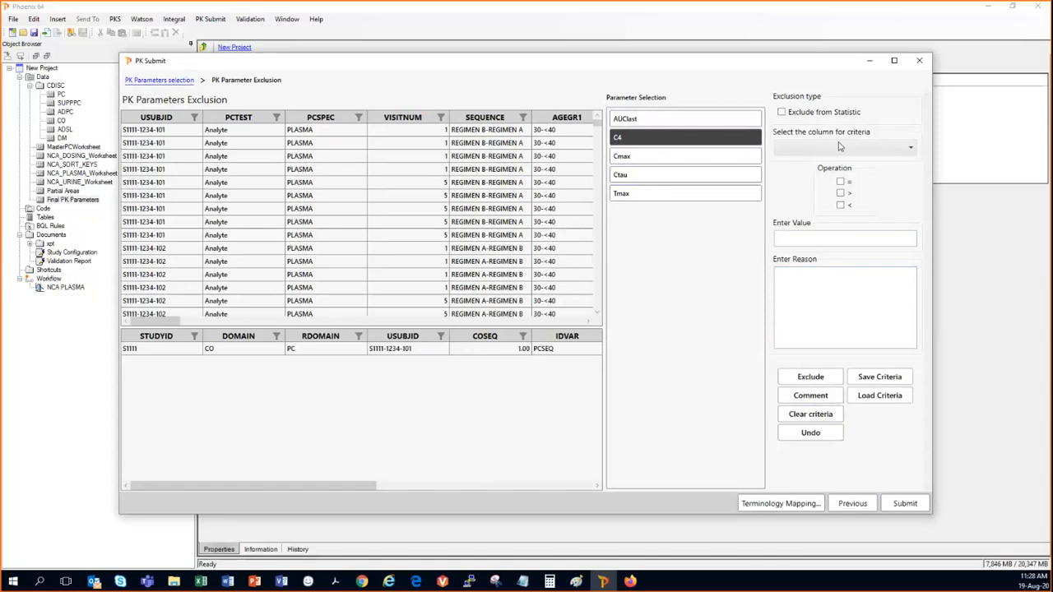
Review the code list choices for Ctau in the terminology mapping, accept the mapping and submit the PK parameter exclusions
left_click(780, 503)
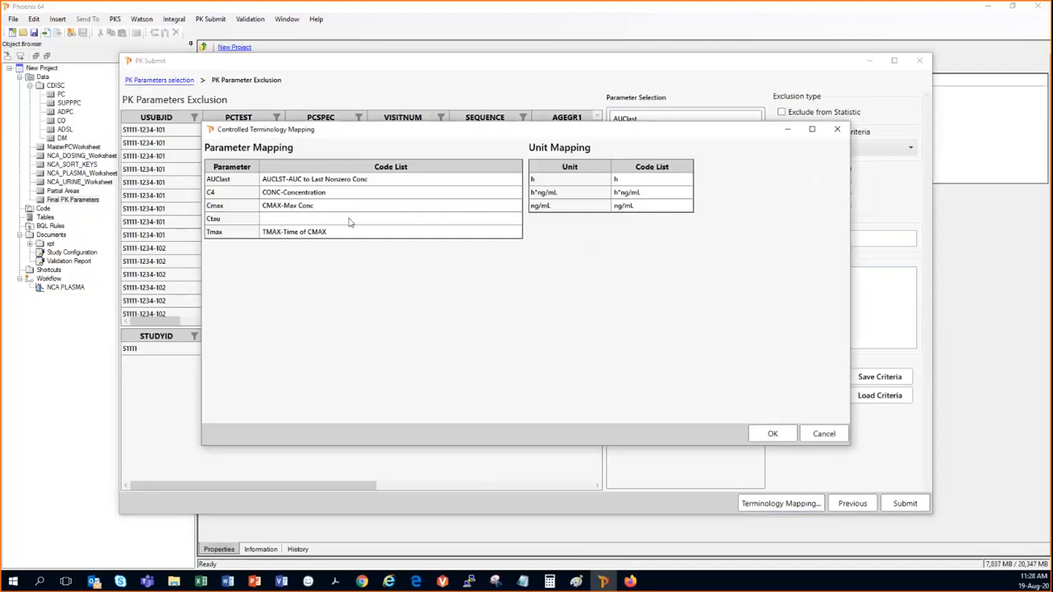
left_click(502, 224)
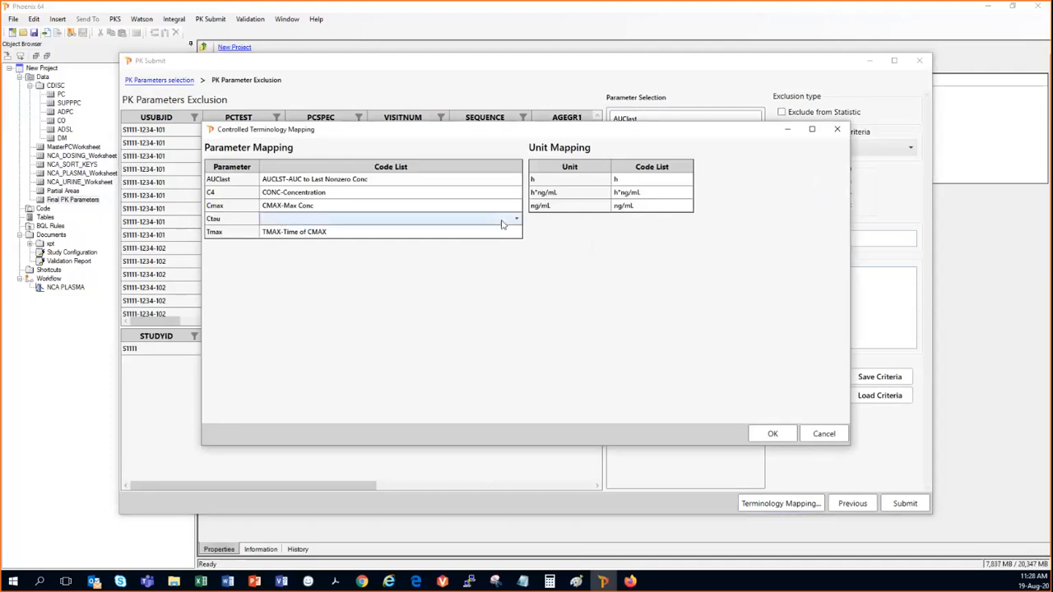
left_click(501, 224)
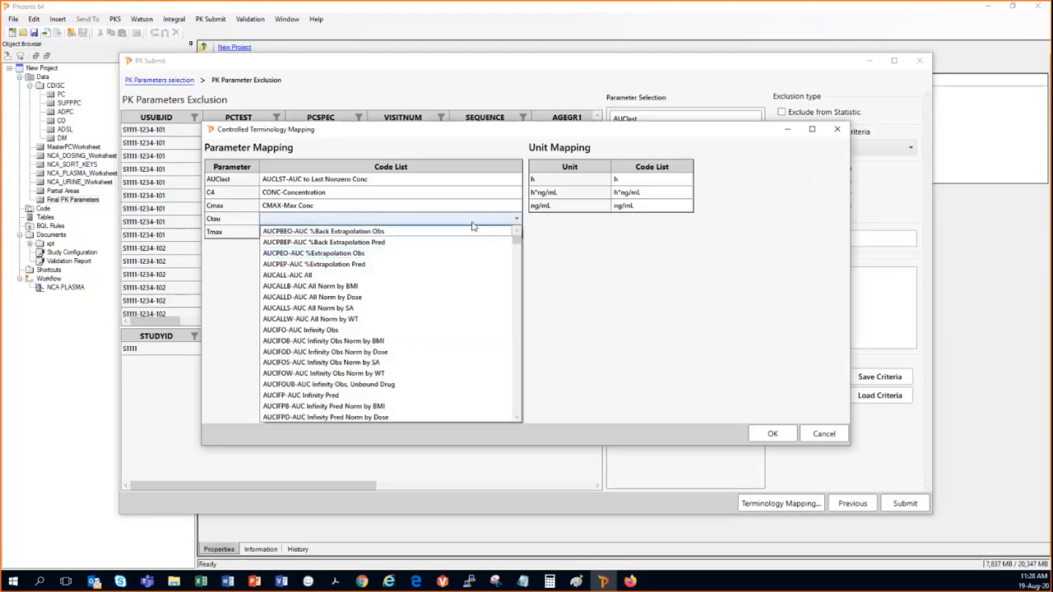
left_click(566, 283)
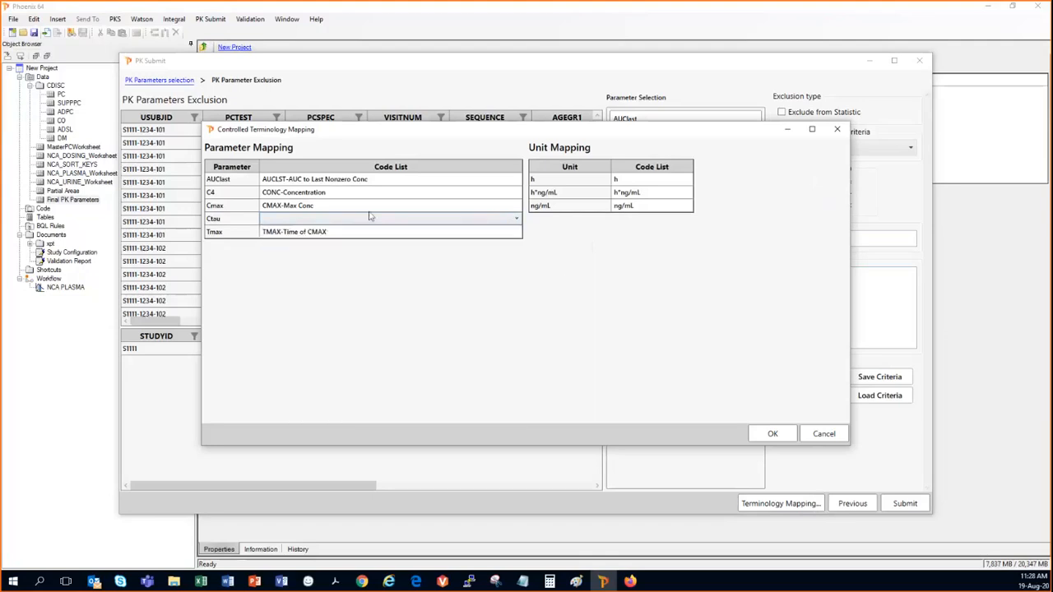
left_click(773, 434)
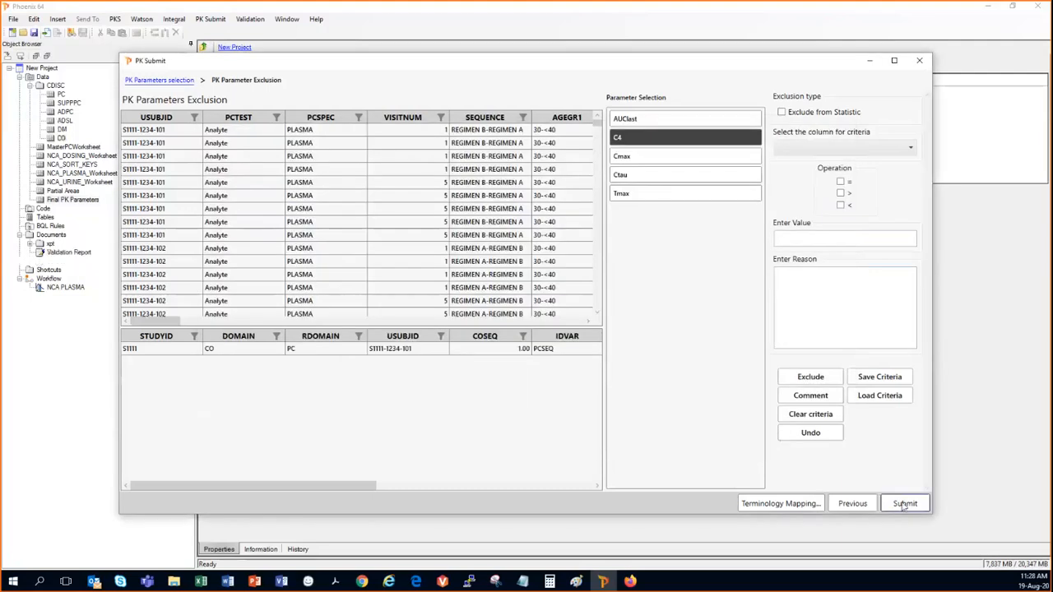
left_click(904, 504)
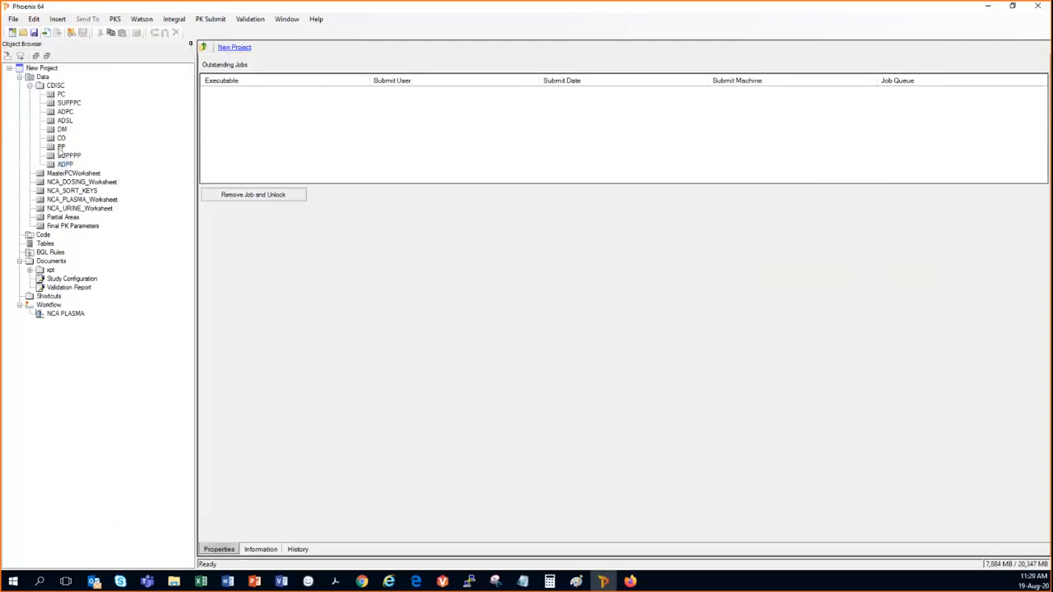
View the PP and ADPP datasets in the CDISC folder, and create the RELREC and POOLDEF domains
left_click(61, 146)
left_click(65, 164)
left_click(215, 19)
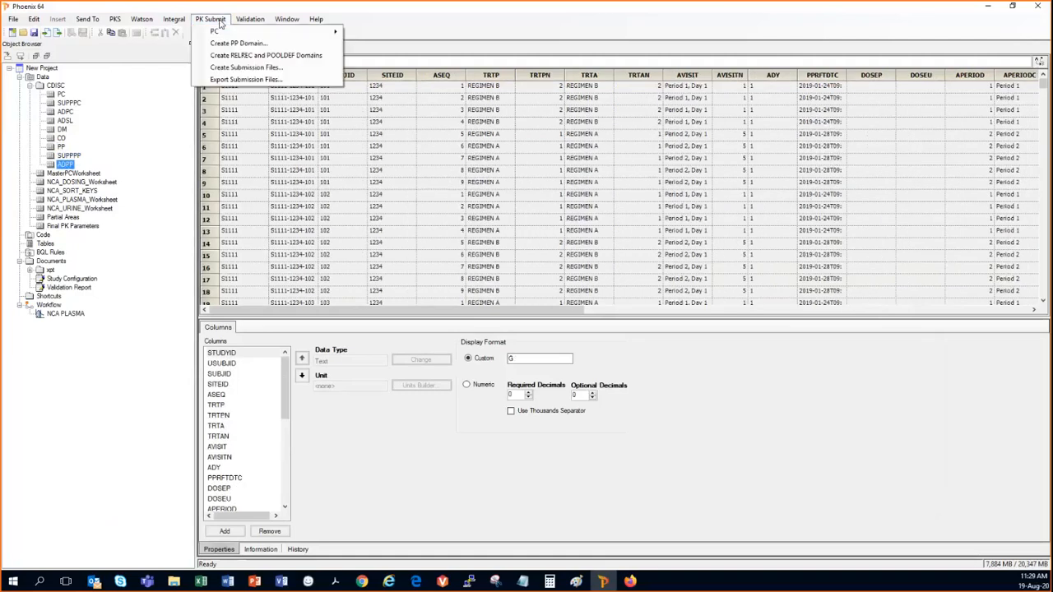
left_click(246, 55)
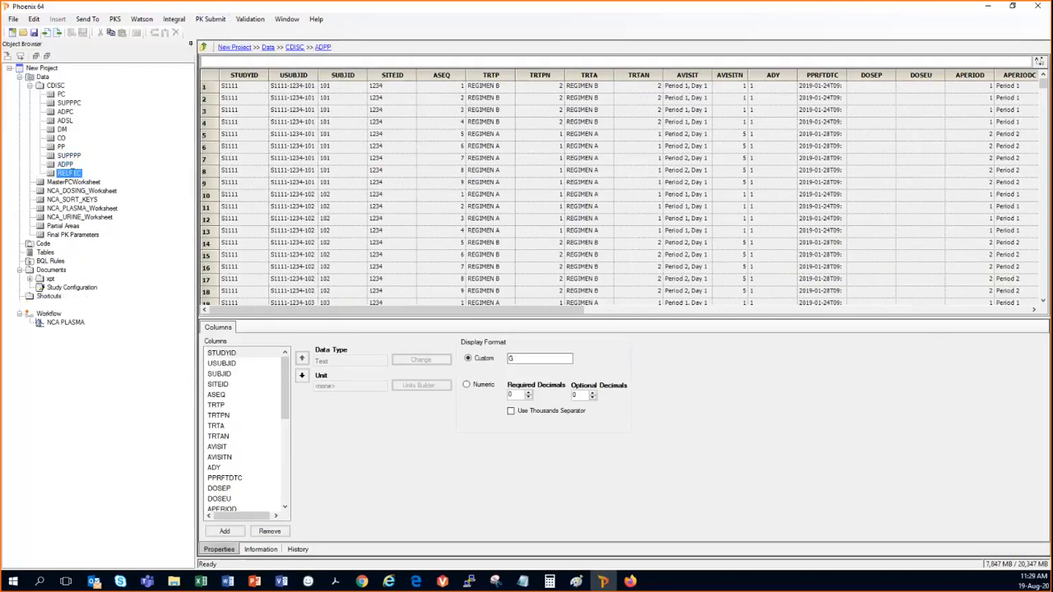
Create the submission files, leaving the study name, study description and protocol name blank
left_click(210, 19)
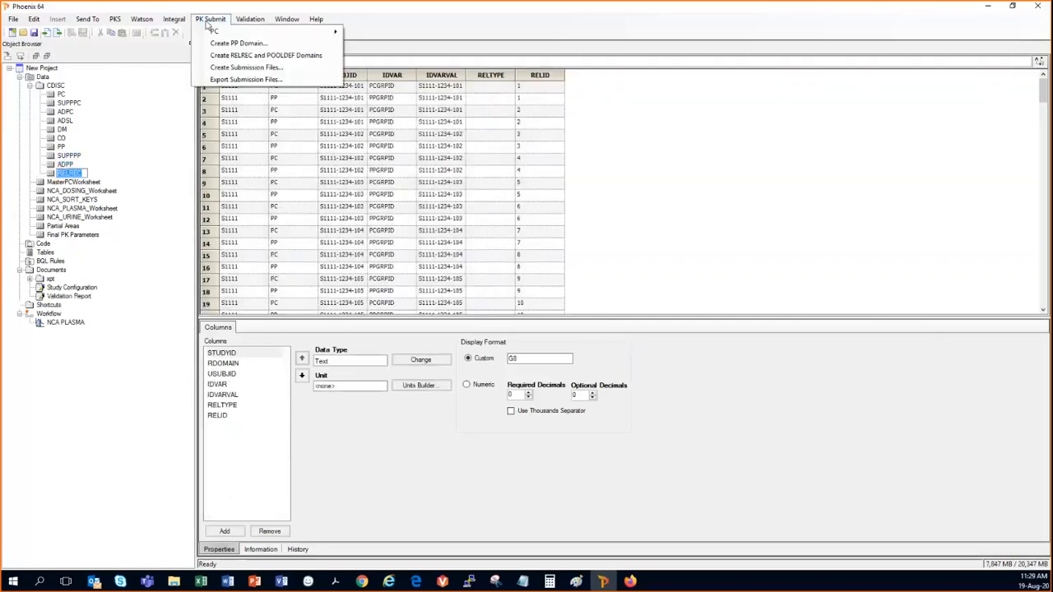
left_click(230, 69)
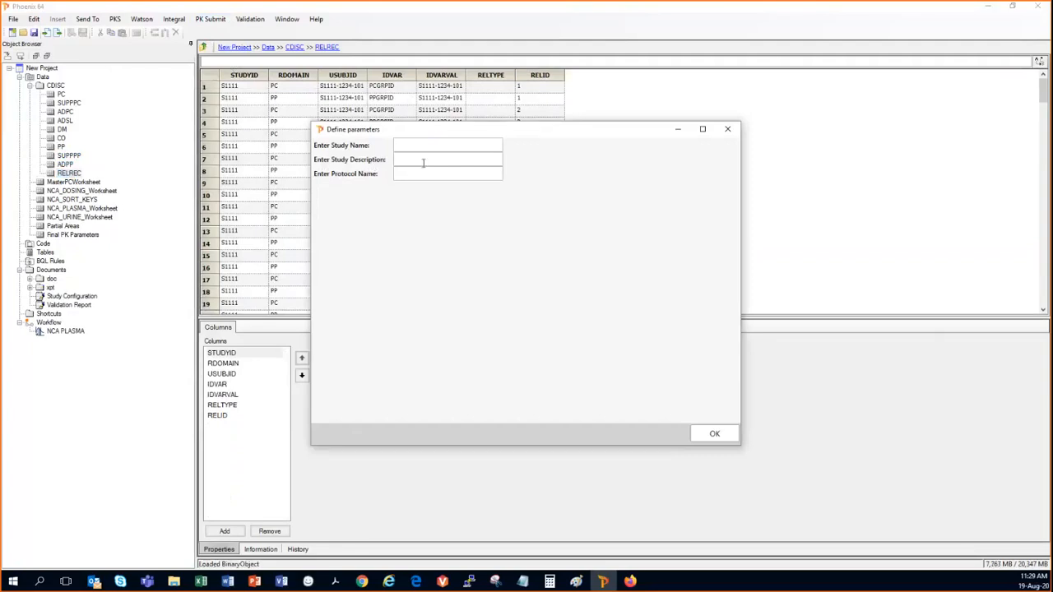
left_click(713, 434)
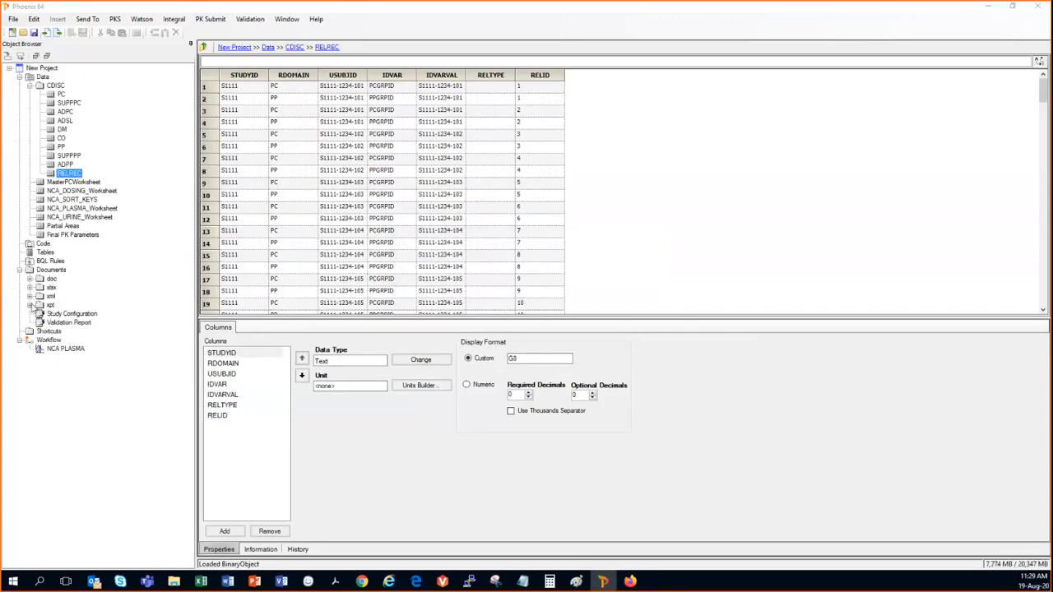
Examine the xpt, doc and xml folders under Documents and open the Define file
left_click(30, 304)
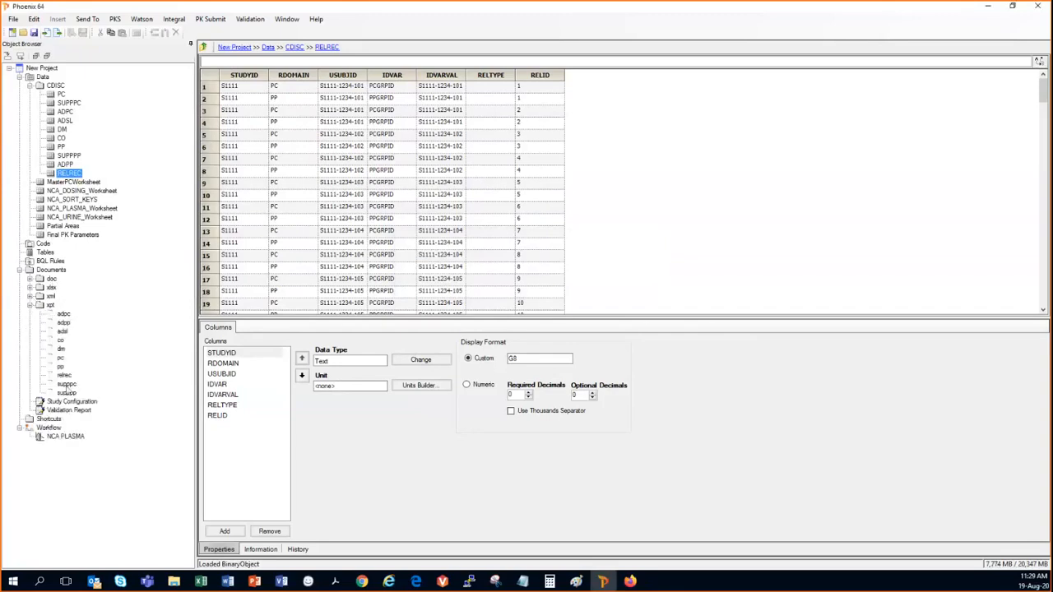
left_click(30, 279)
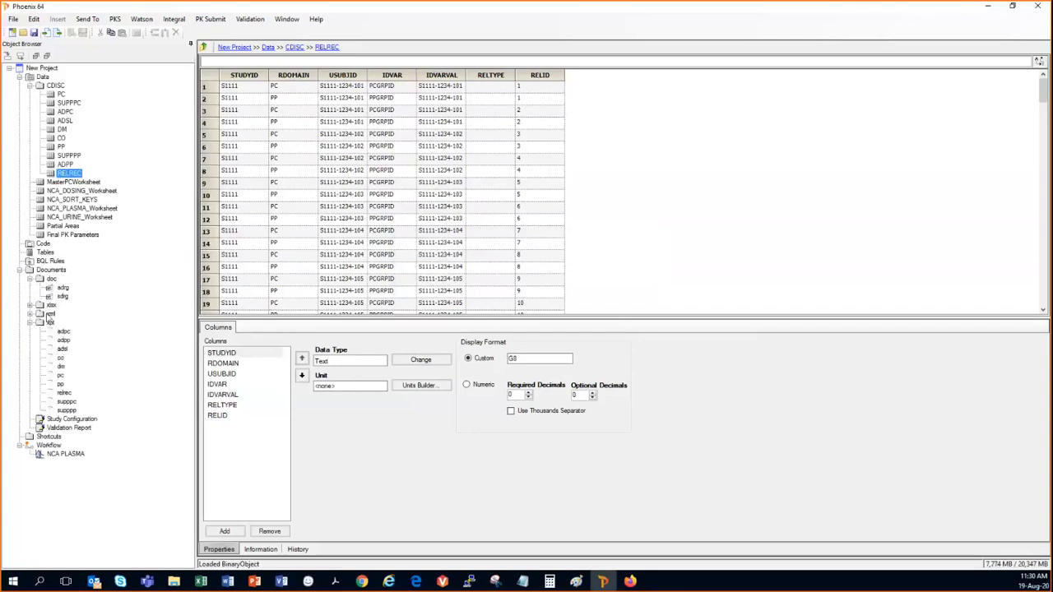
left_click(30, 313)
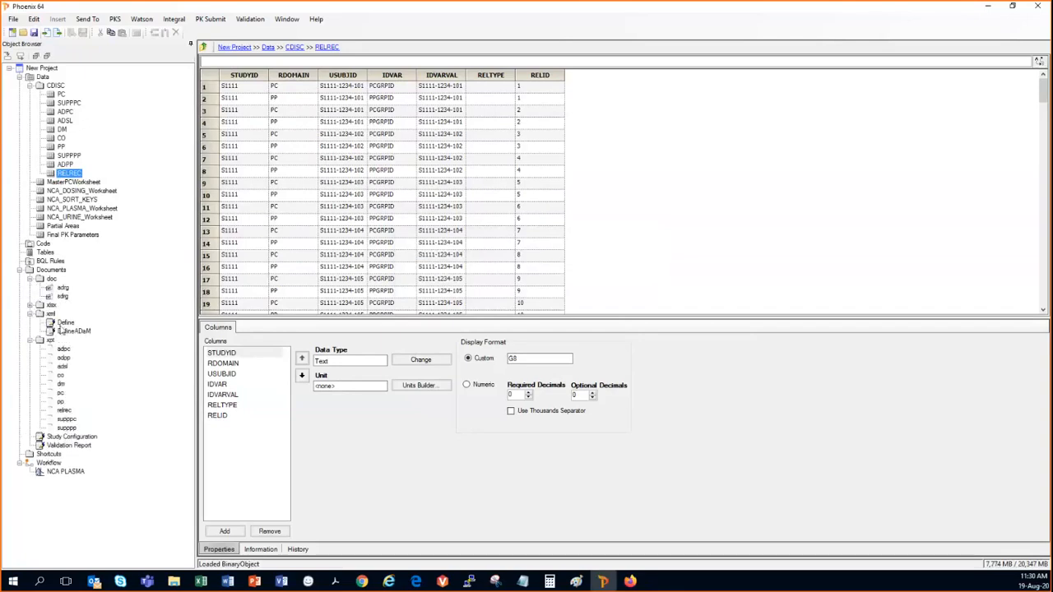
left_click(64, 325)
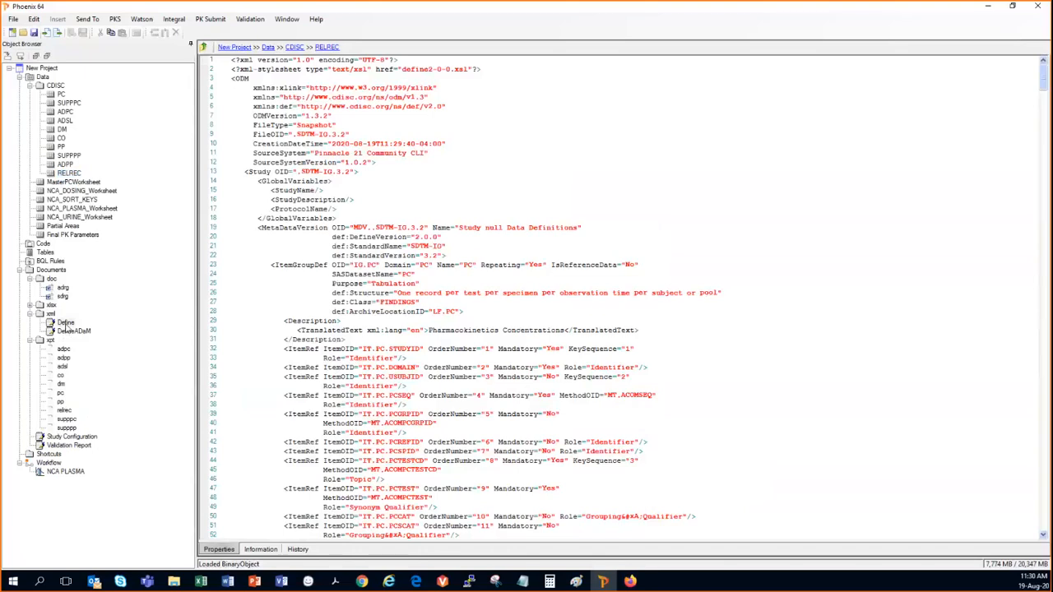
Switch to the CDISC webinar presentation in PowerPoint and start the slide show from the Q&A slide
key("alt+Tab")
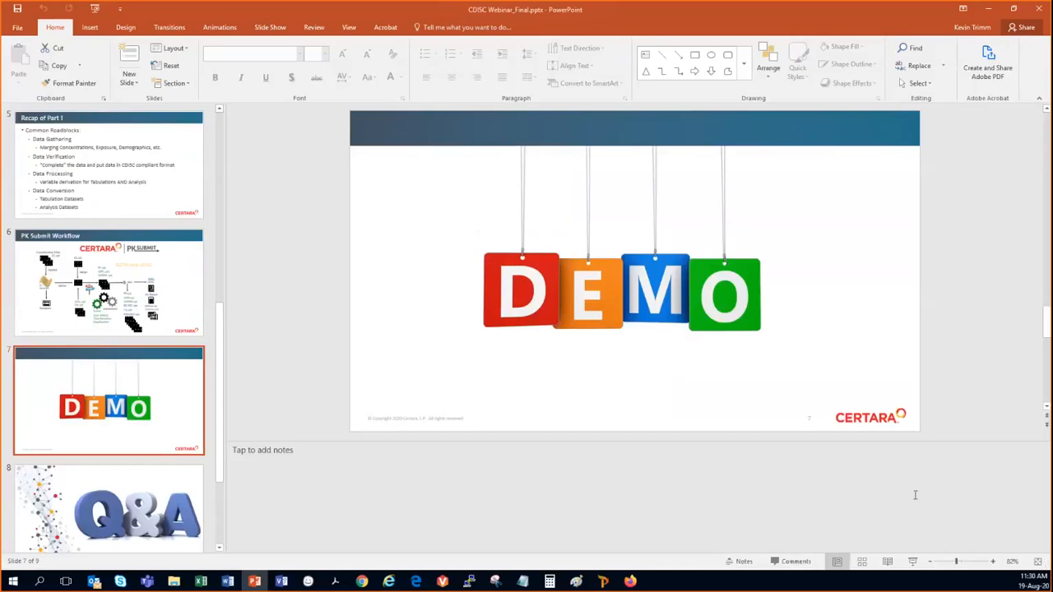
key("Down")
left_click(914, 563)
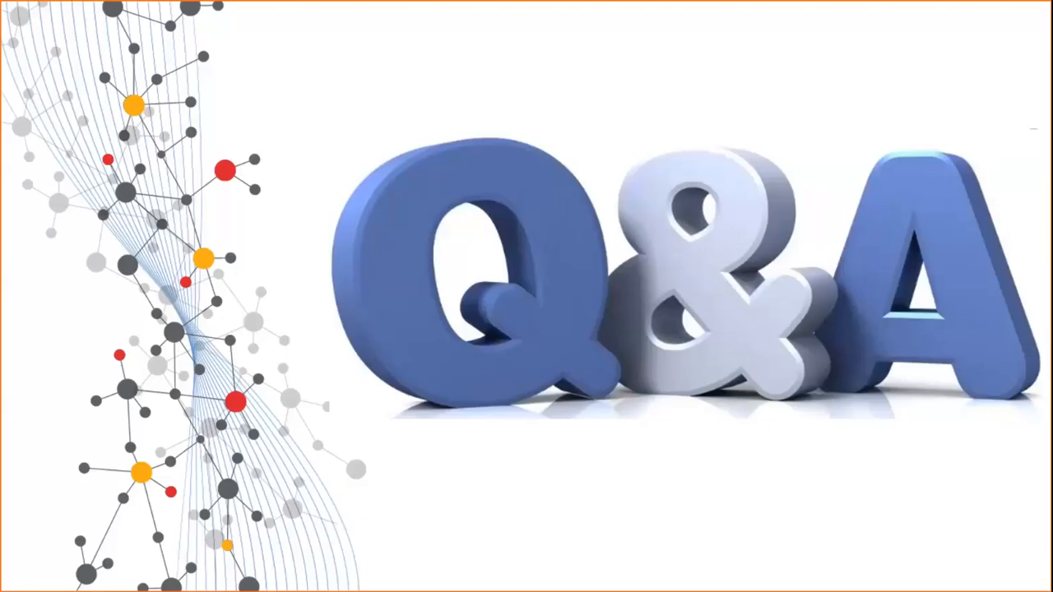